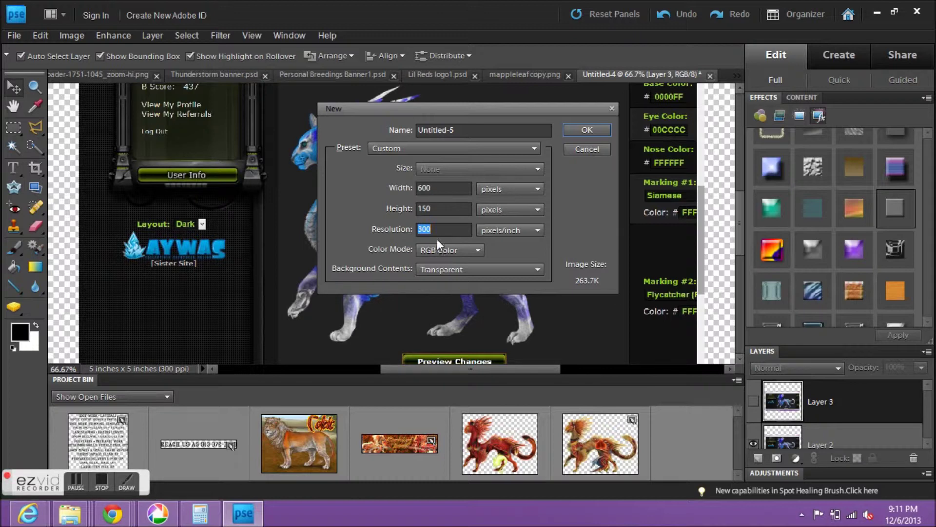
click(587, 130)
click(113, 513)
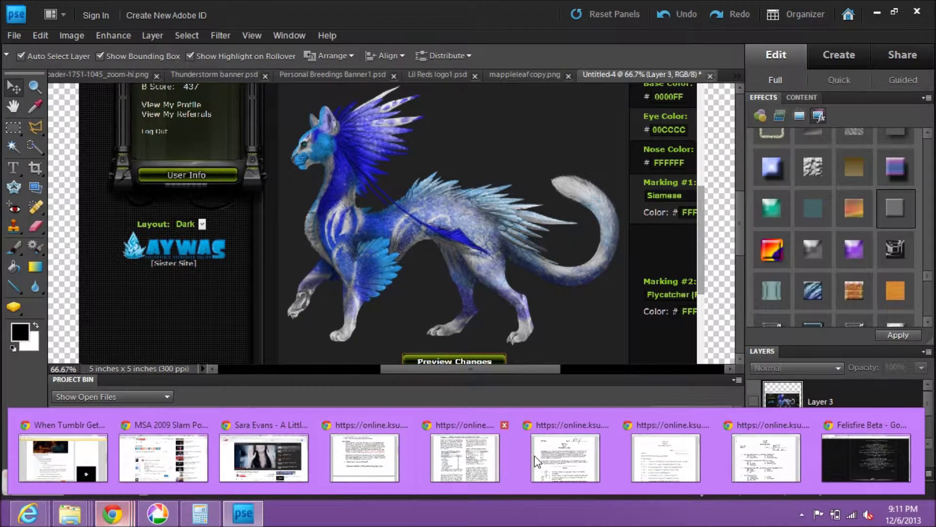
click(827, 461)
drag(614, 254, 673, 252)
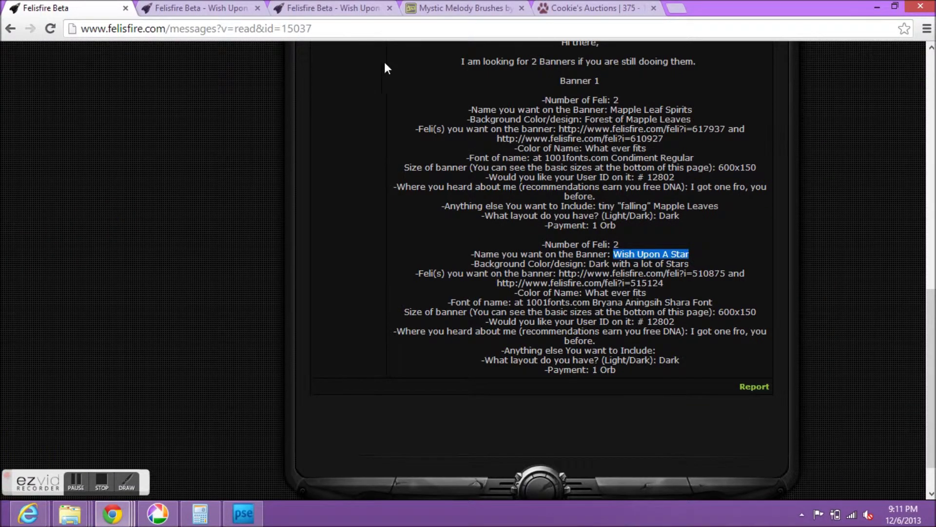
Start saving the purple winged feli's image and create a folder named Wish Upon A Star Banner inside Photoshop Junk.
click(200, 8)
right_click(490, 264)
click(507, 269)
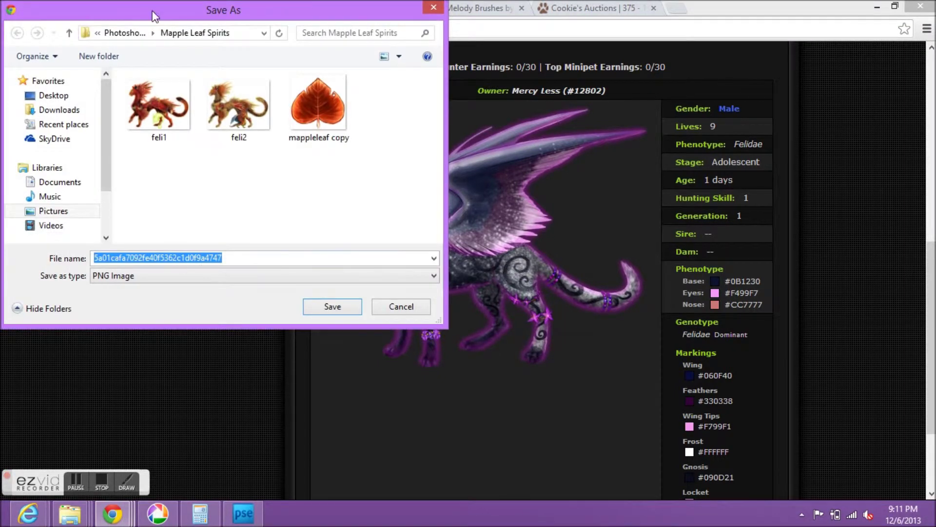
click(126, 32)
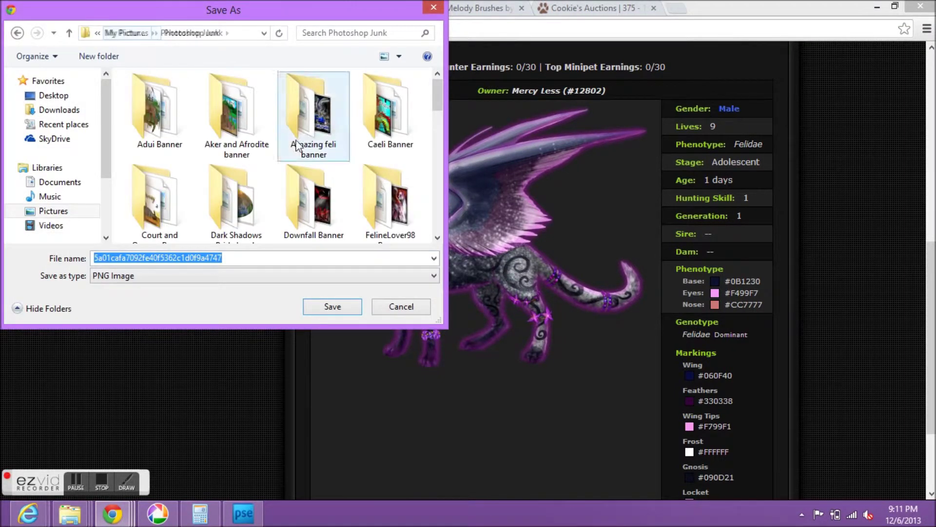
right_click(423, 161)
mouse_move(506, 332)
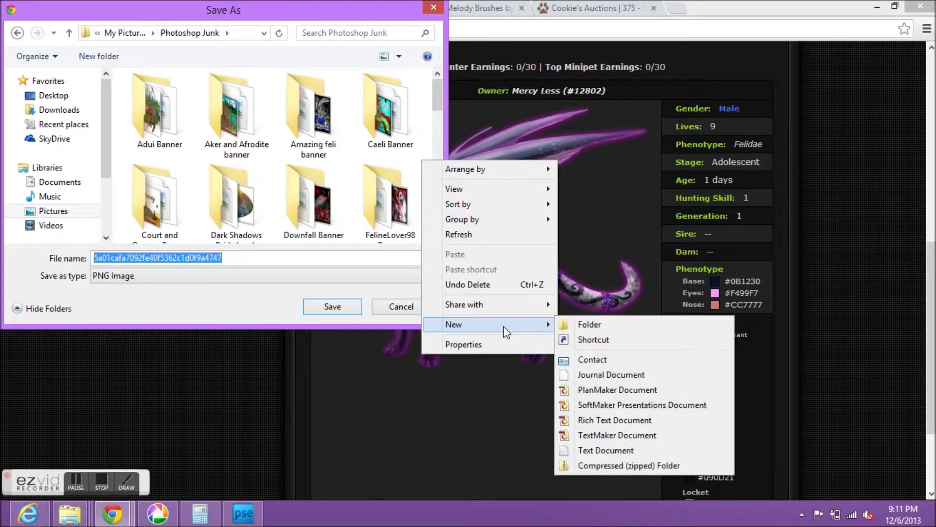
click(594, 326)
text(Wish Upon A Star Banner)
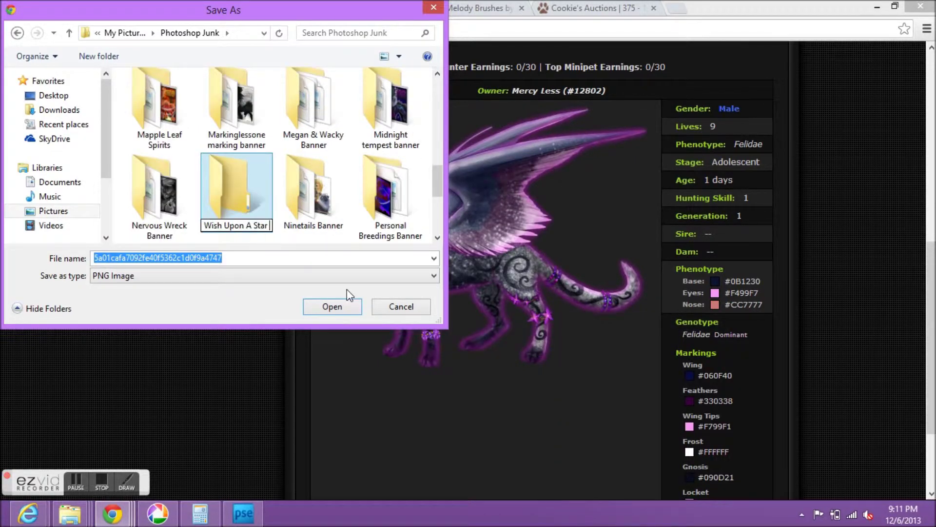
key(Return)
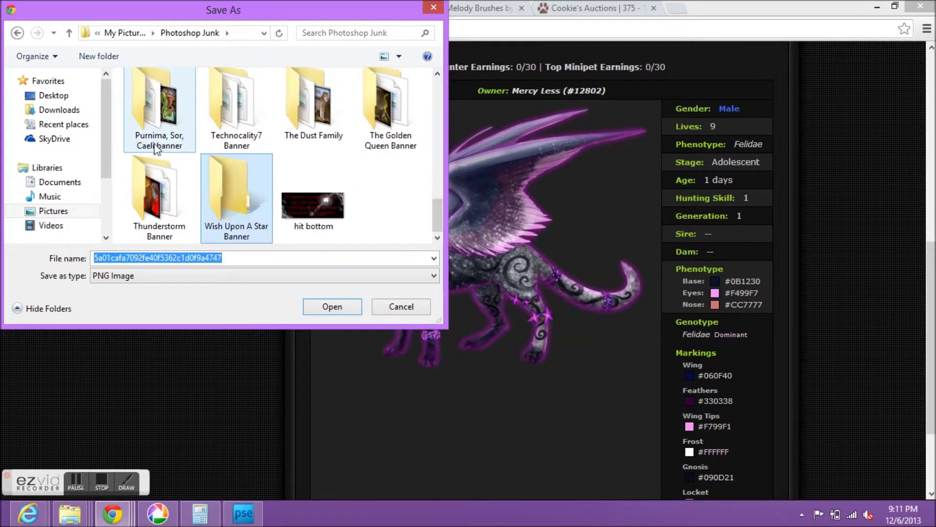
Save the purple feli's image as feli1 in the Wish Upon A Star Banner folder and dismiss the extra save dialog.
double_click(224, 191)
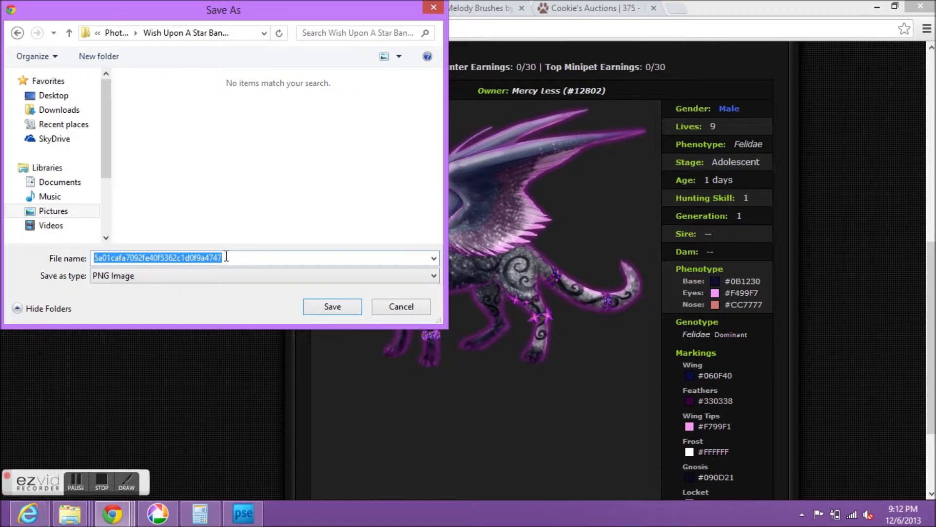
text(feli1)
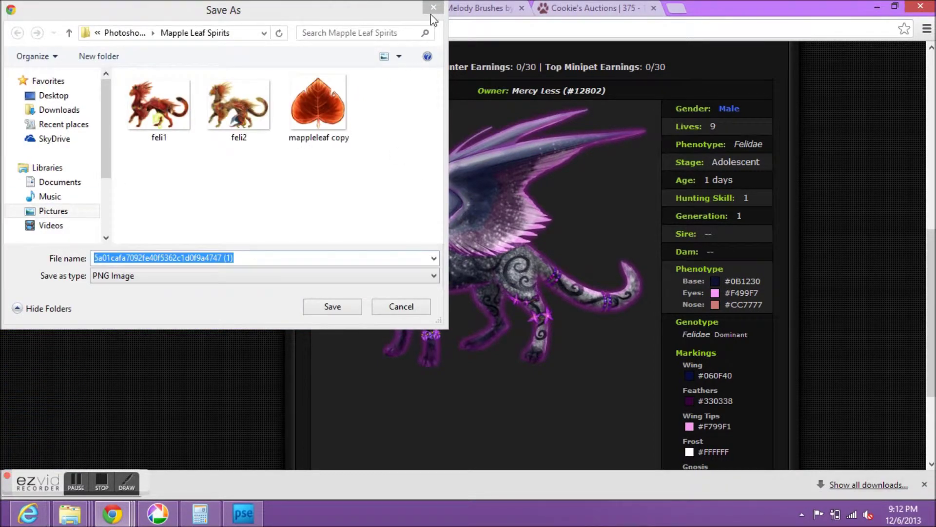
click(432, 10)
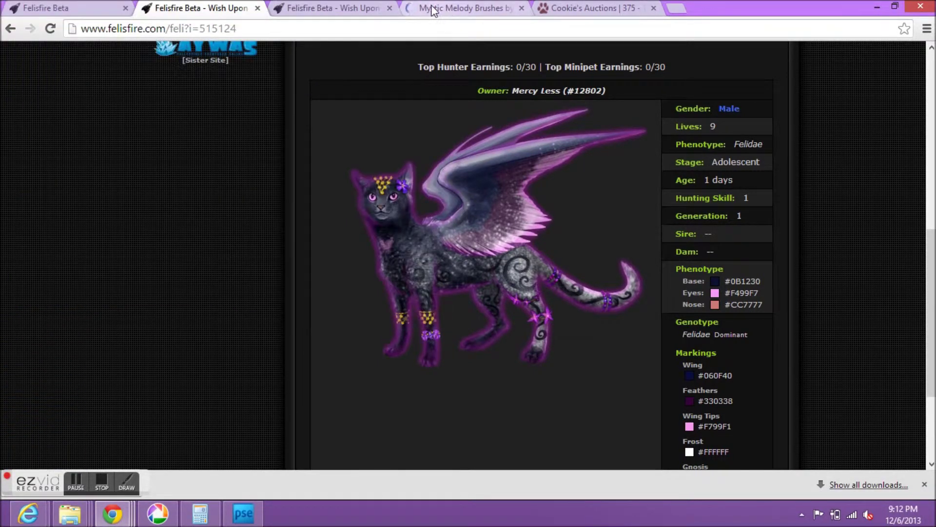
Save the blue winged feli's image from its page as feli2.
click(337, 8)
right_click(470, 332)
click(490, 341)
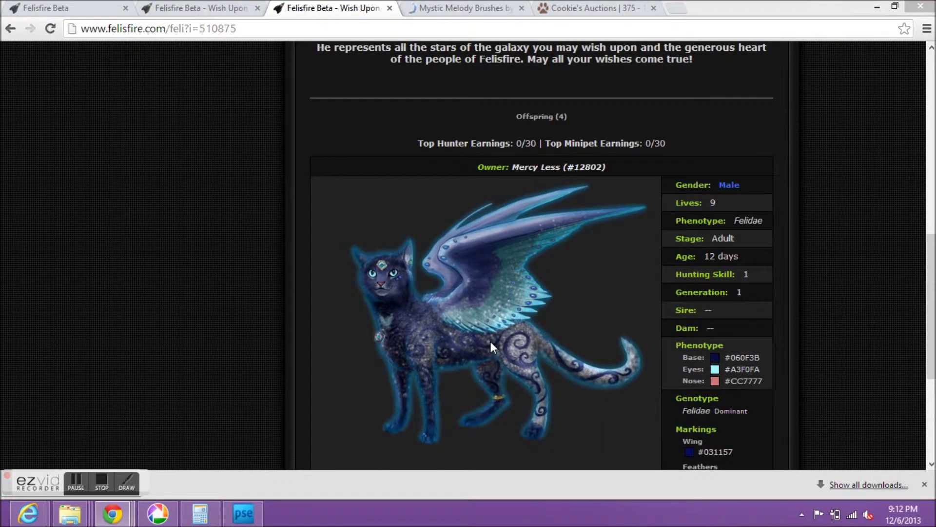
text(feli2)
key(Return)
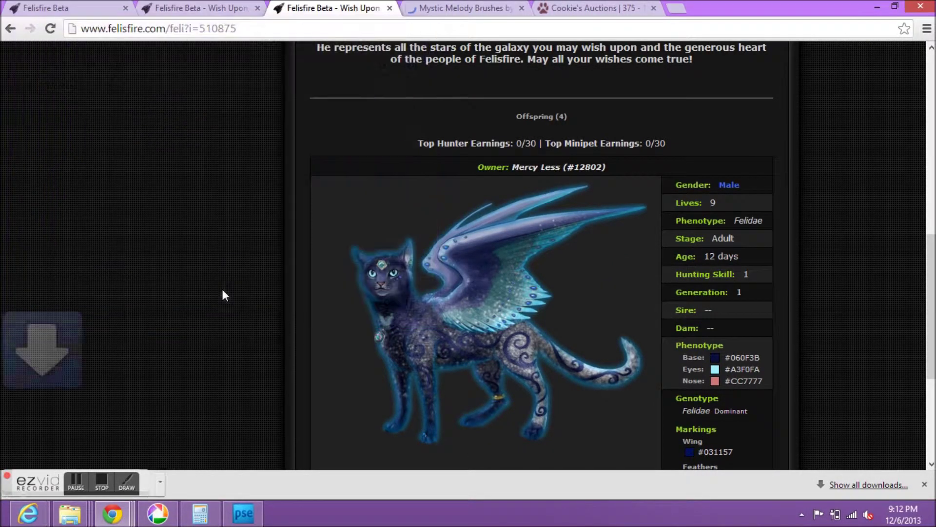
Close both feli pages and return to the banner request message.
click(258, 8)
click(258, 8)
click(64, 8)
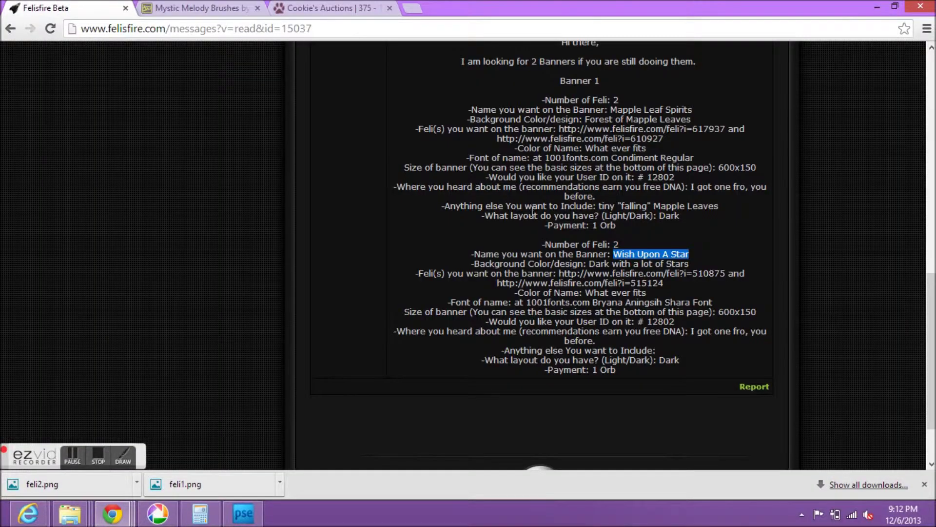
Search Google for the requested "1001fonts.com Bryana Aningsih Shara Font" straight from the message and open the font's 1001 Fonts page.
drag(593, 302, 714, 302)
drag(527, 303, 712, 302)
right_click(639, 296)
click(714, 326)
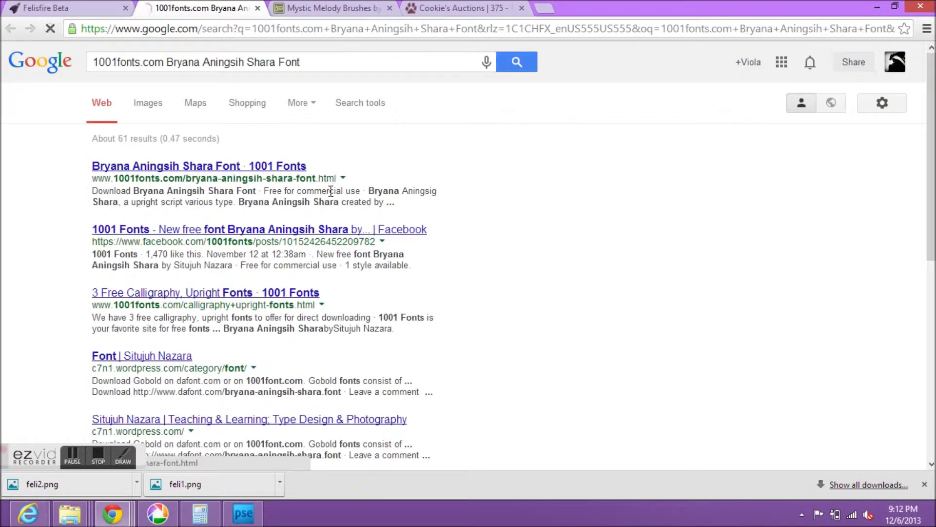
click(227, 168)
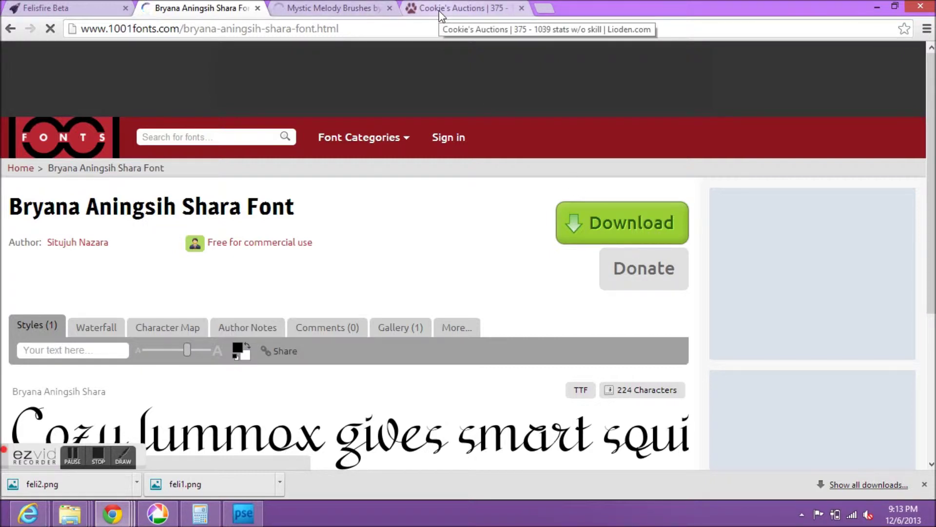
Download the Bryana Aningsih Shara font archive, install its TrueType font, and close the font windows and download page.
click(588, 229)
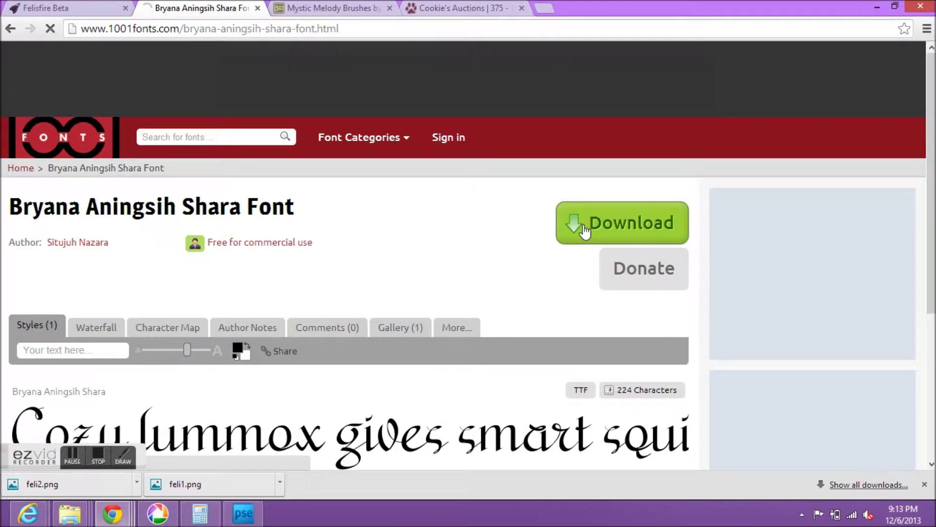
click(94, 484)
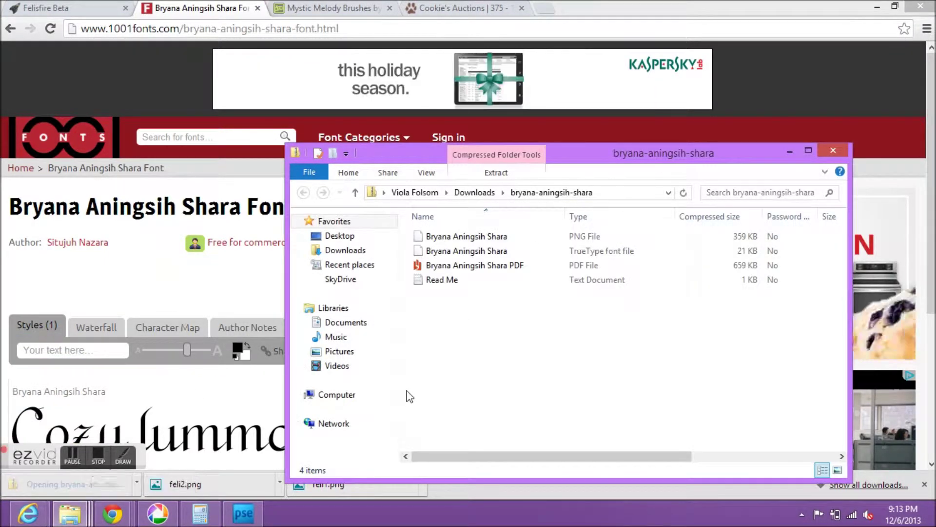
double_click(442, 252)
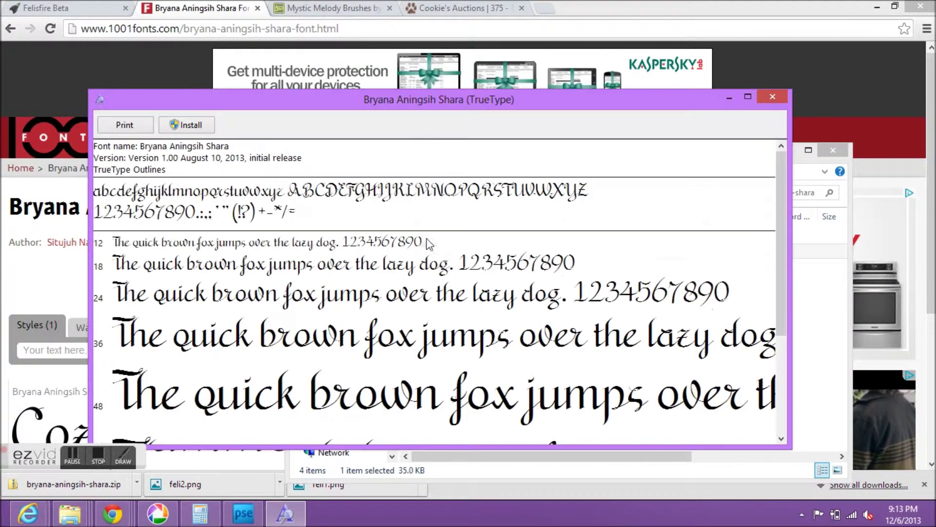
click(189, 126)
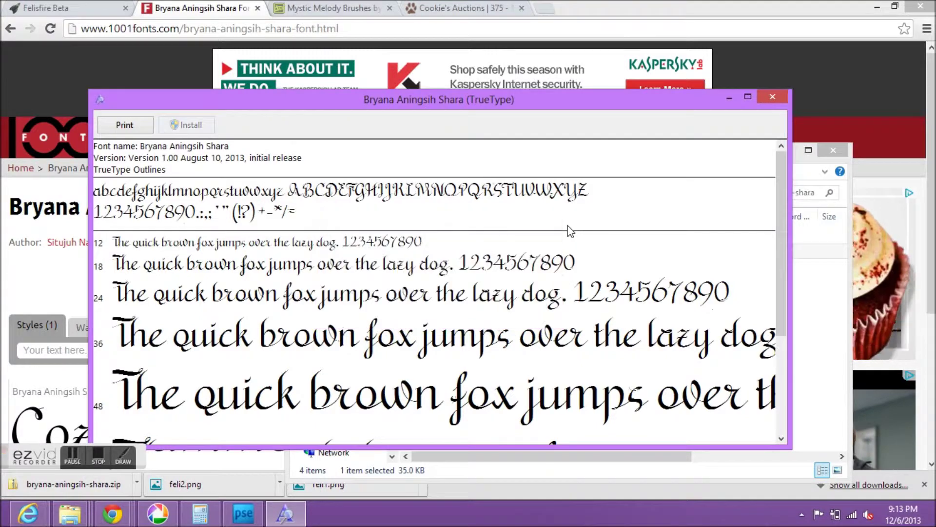
click(778, 101)
click(833, 149)
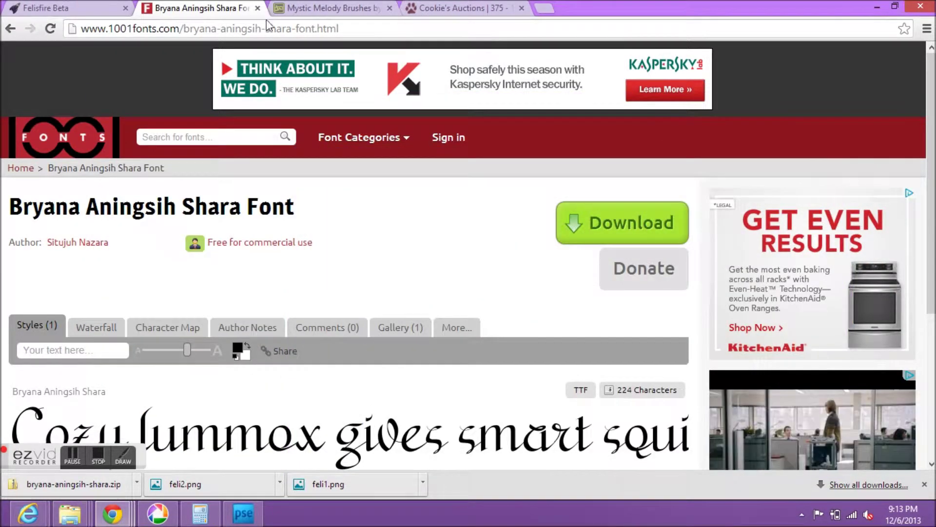
click(257, 8)
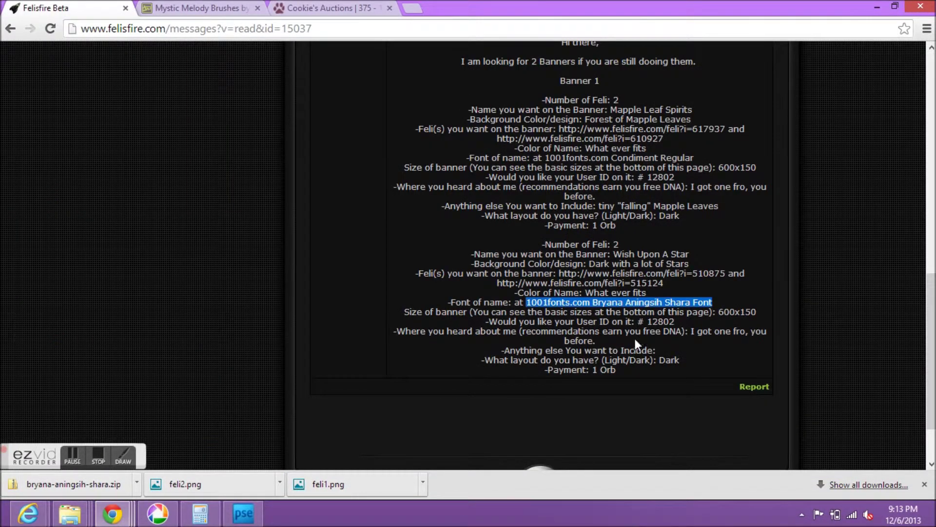
click(597, 296)
Switch to Photoshop Elements and open feli1 and feli2 from the Wish Upon A Star Banner folder in Photoshop Junk.
click(244, 513)
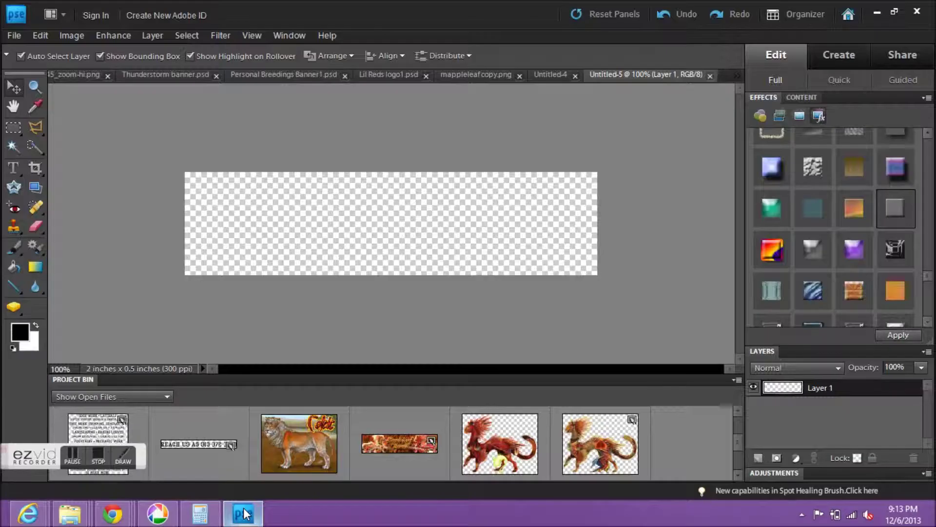
click(13, 37)
click(25, 64)
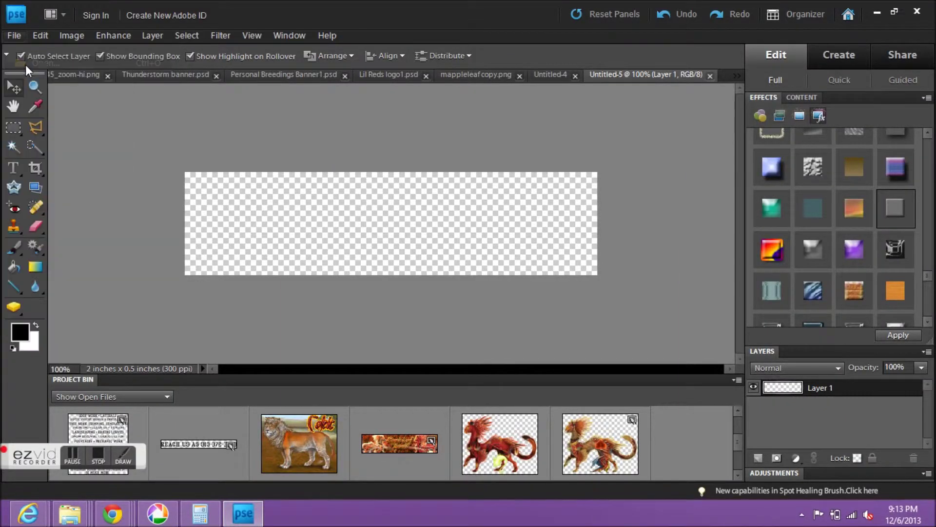
click(456, 98)
click(432, 163)
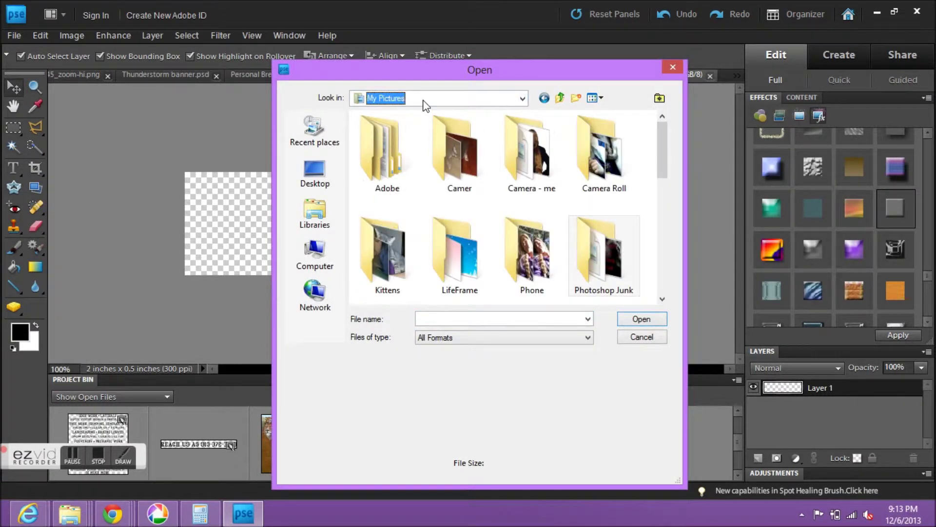
double_click(604, 254)
double_click(456, 156)
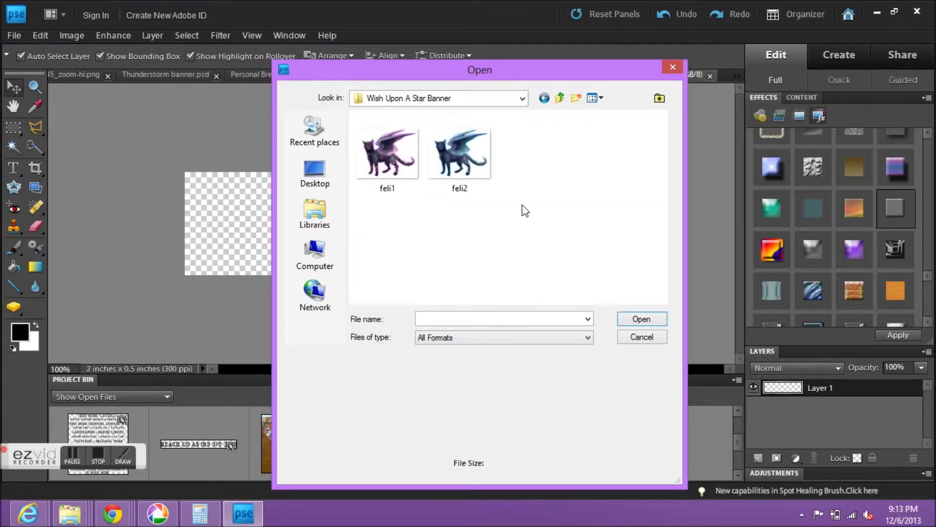
drag(507, 186, 379, 168)
click(638, 319)
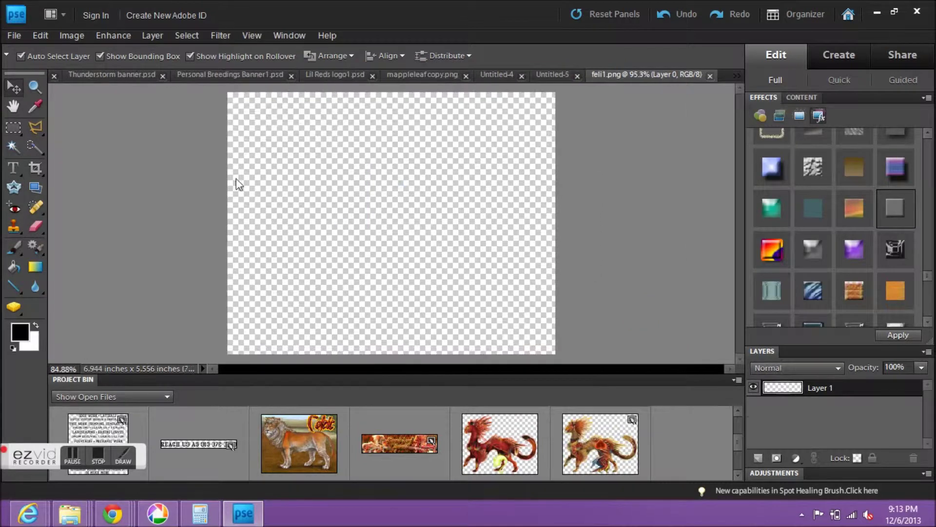
Tile the open documents and copy the blue feli from feli2.png into feli1.png as a new layer.
click(51, 15)
click(110, 129)
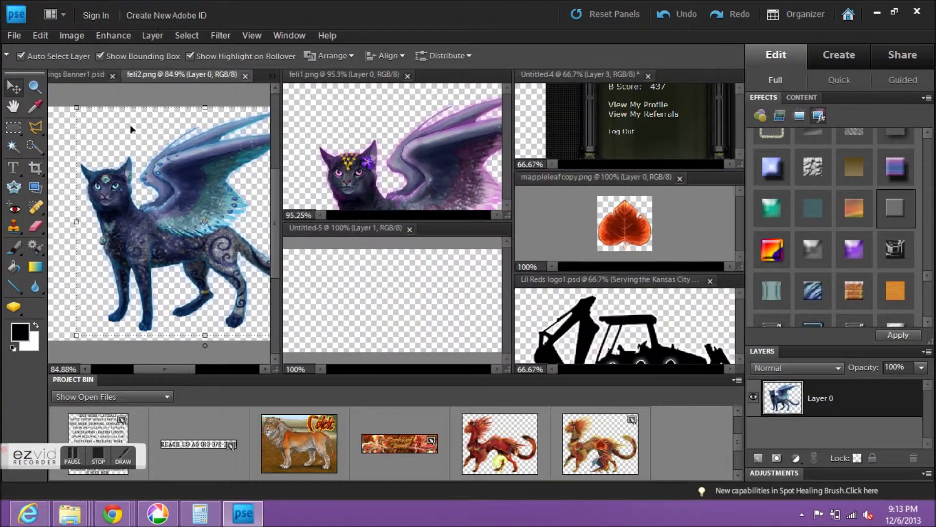
drag(350, 226, 344, 185)
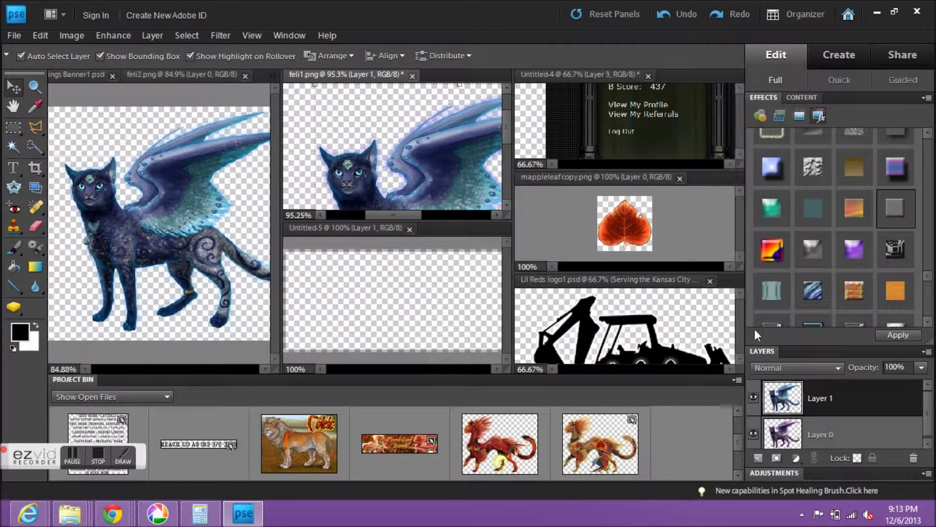
Copy both feli layers together from feli1.png into the blank banner Untitled-5, and return to the single-document view.
shift+click(845, 429)
drag(845, 428, 407, 329)
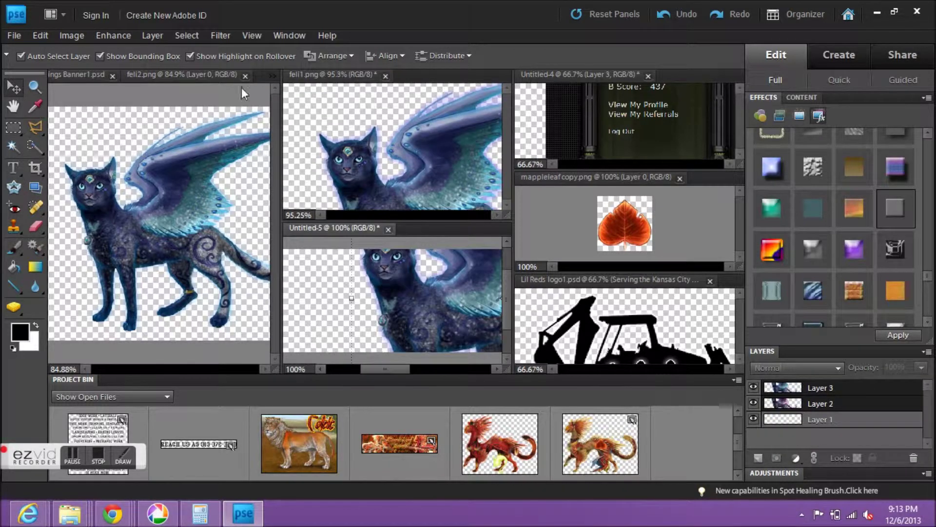
click(60, 14)
click(63, 31)
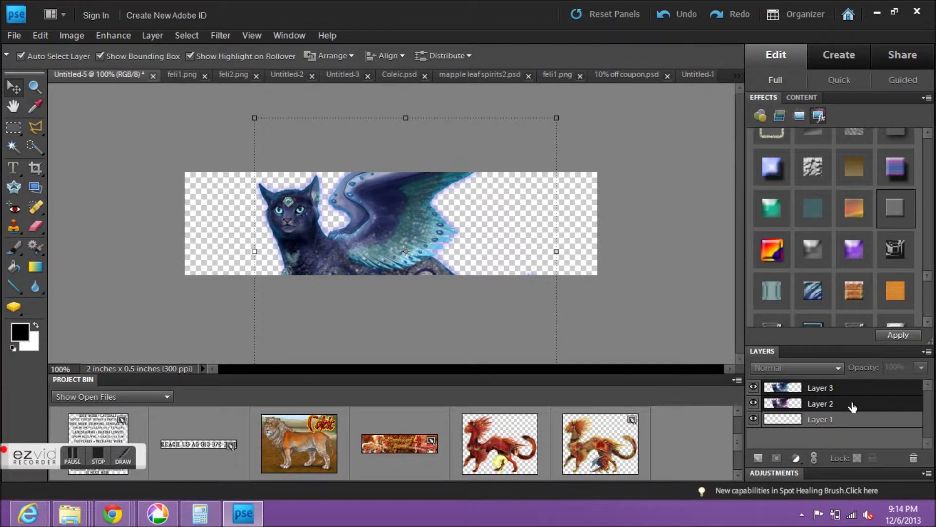
Scale both feli layers down together proportionally and place them at the right end of the banner.
drag(253, 115, 352, 204)
drag(431, 250, 490, 186)
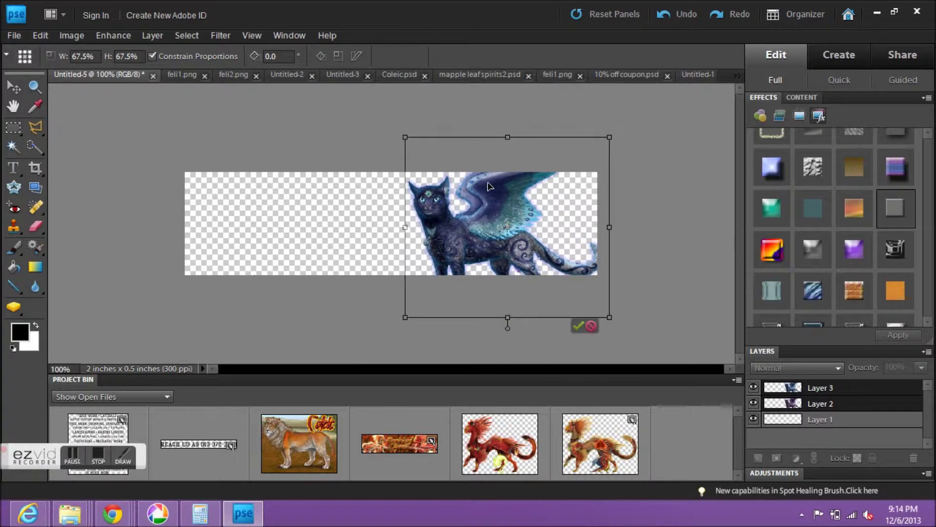
drag(403, 136, 430, 160)
drag(482, 239, 491, 231)
drag(442, 153, 429, 140)
drag(475, 199, 496, 219)
key(Return)
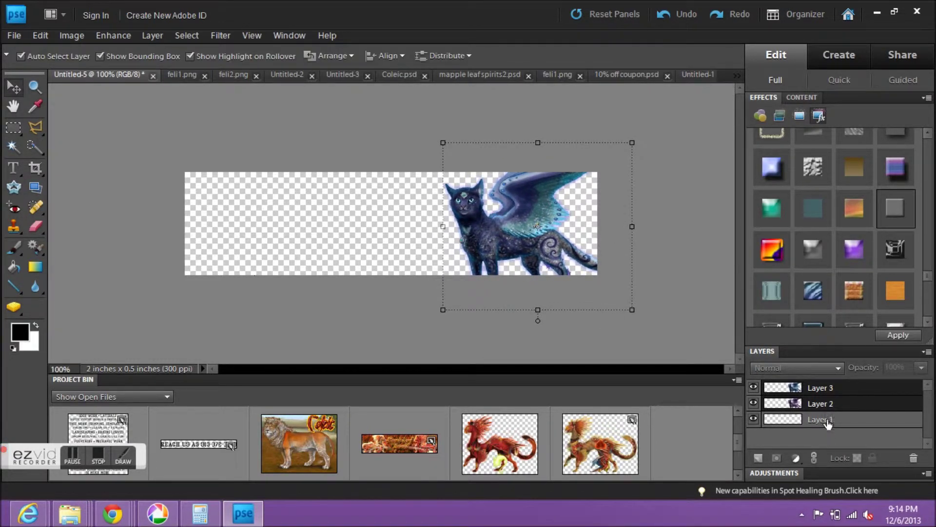
Flip the purple feli on Layer 2 horizontally and move it to the left end of the banner, facing the blue feli.
click(827, 403)
click(68, 35)
mouse_move(87, 48)
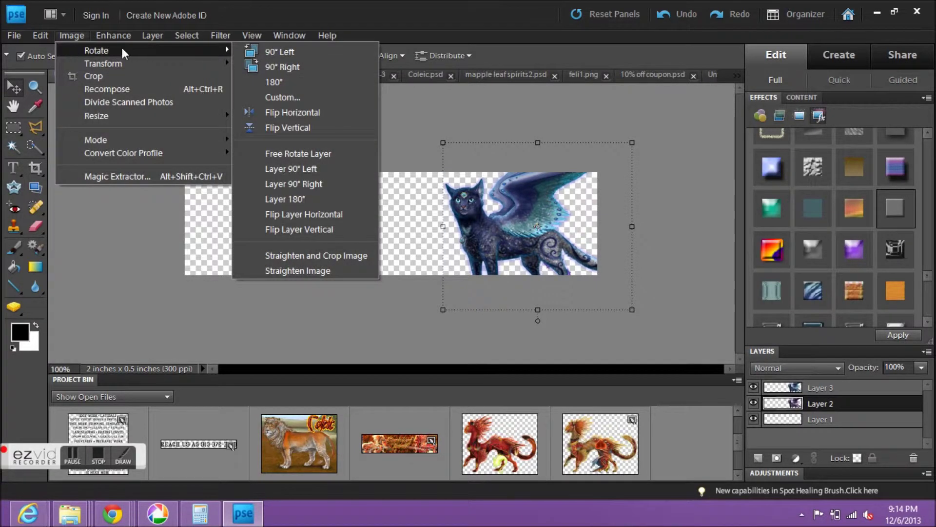
click(299, 214)
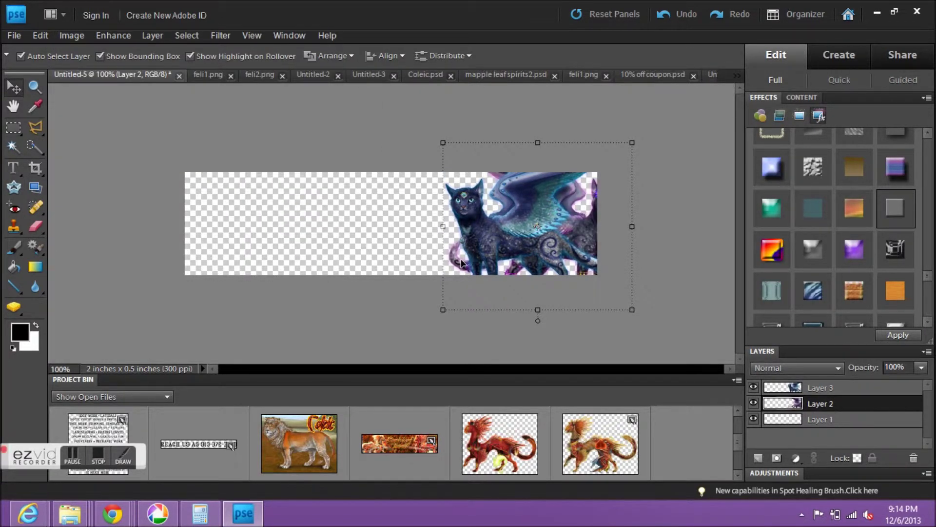
drag(152, 262, 171, 263)
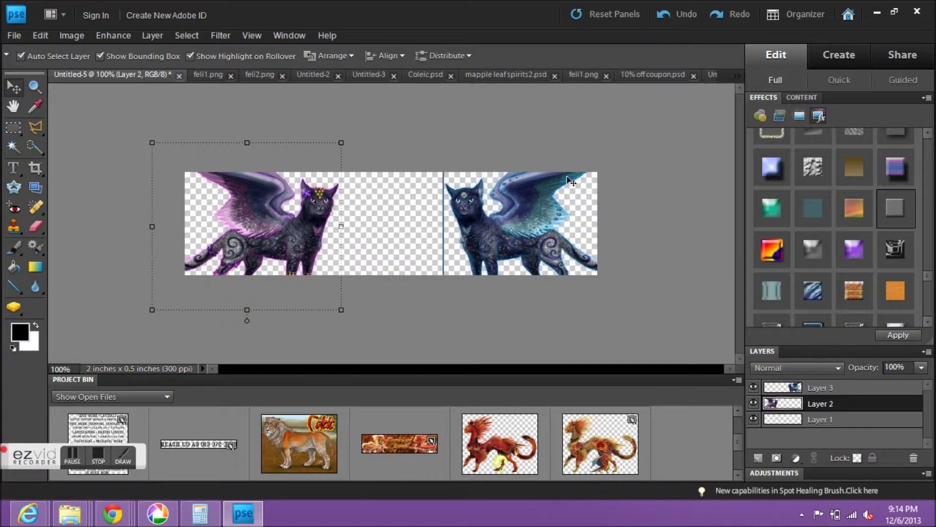
Nudge the purple feli on Layer 2 slightly toward the banner's left edge and deselect it.
key(Left)
key(Left)
key(Left)
key(Left)
key(Left)
click(397, 320)
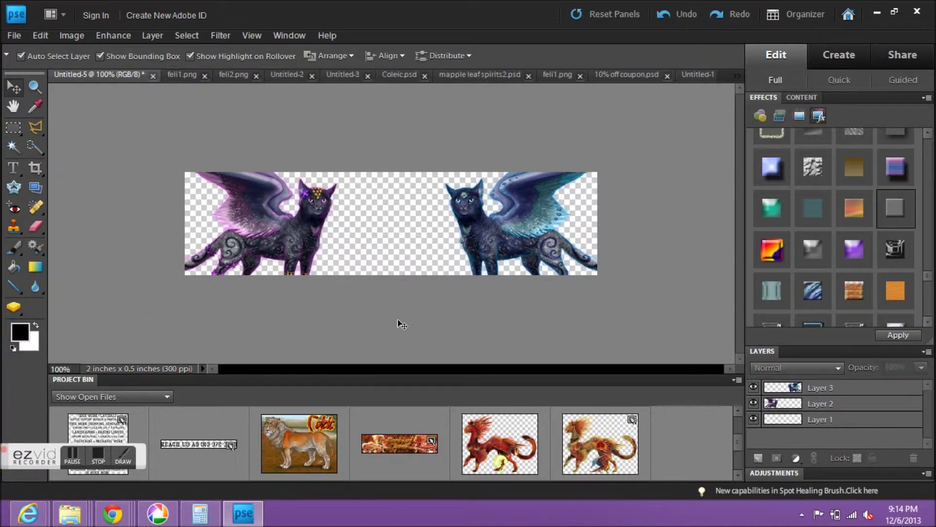
key(t)
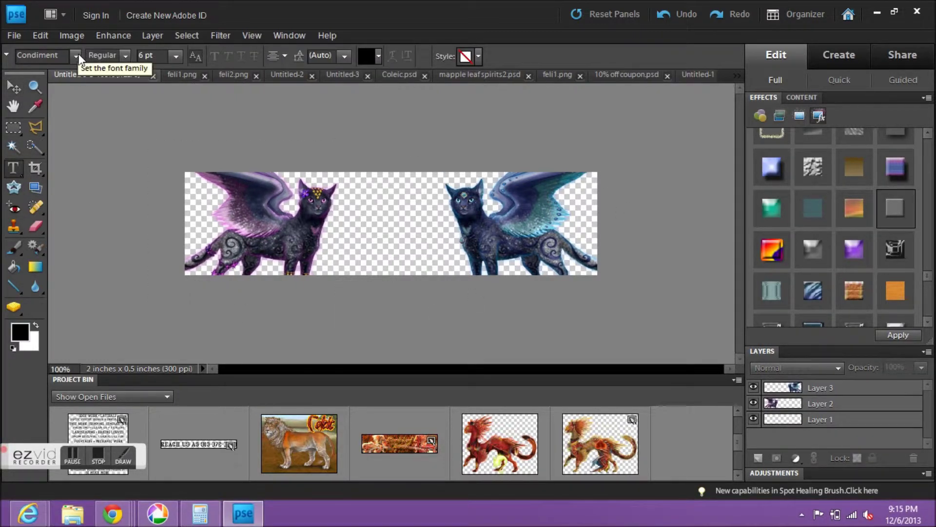
mouse_move(122, 522)
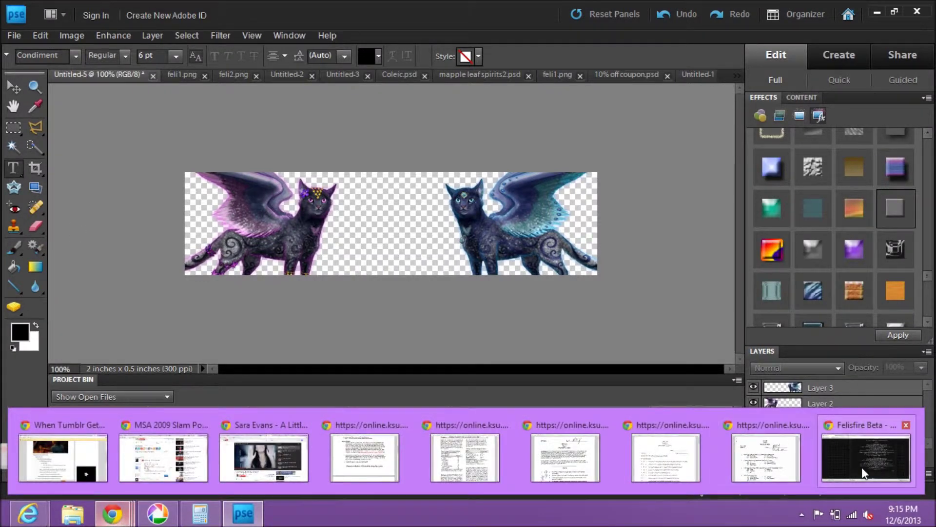
mouse_move(862, 467)
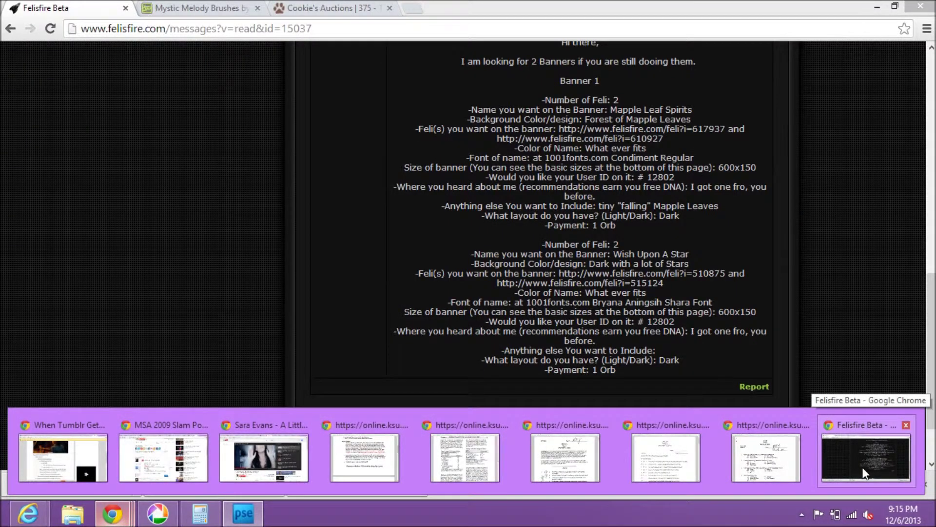
click(863, 473)
click(237, 520)
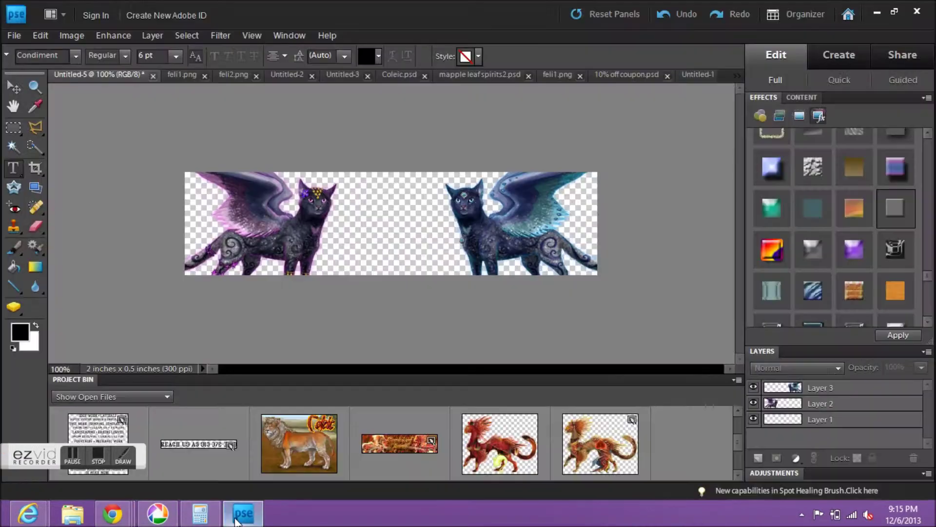
click(75, 56)
drag(227, 159, 229, 98)
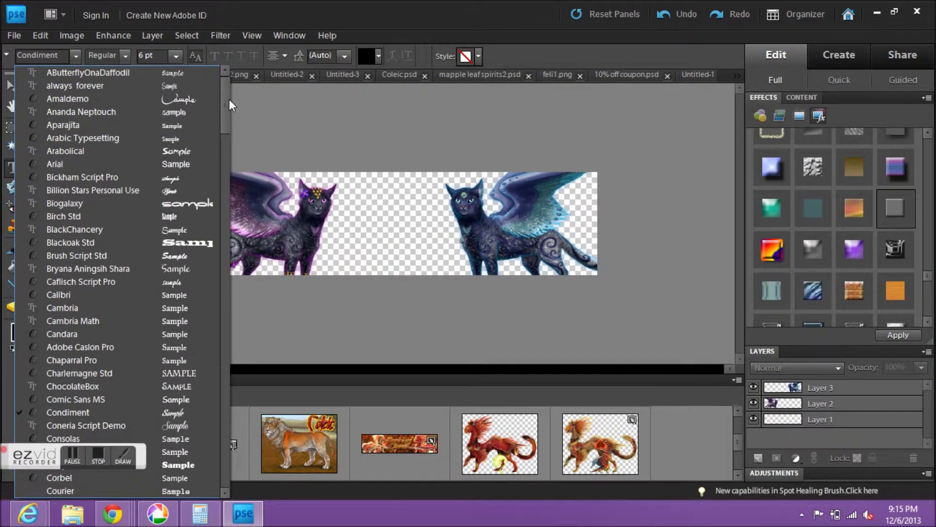
click(129, 268)
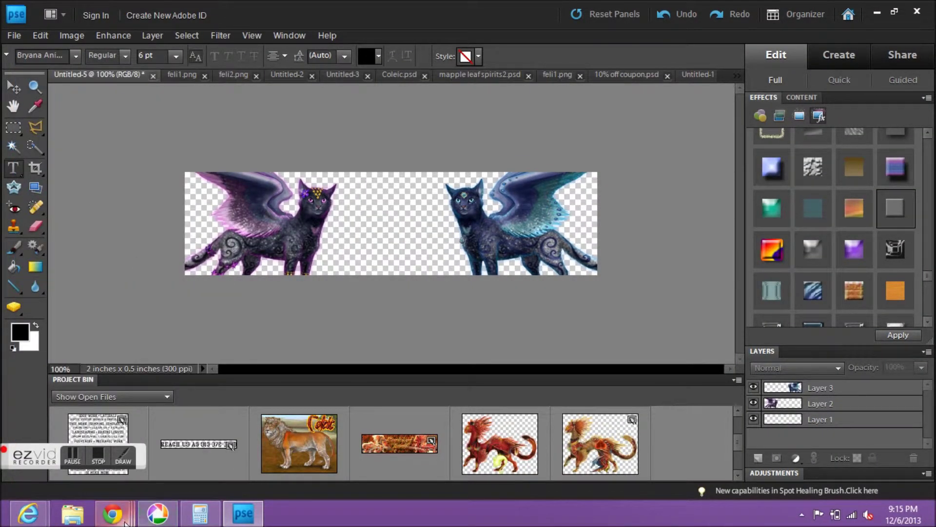
Recheck the order message in Chrome, and in Photoshop Elements add the text "Wish" between the two felis near the banner's upper edge.
mouse_move(112, 514)
mouse_move(831, 476)
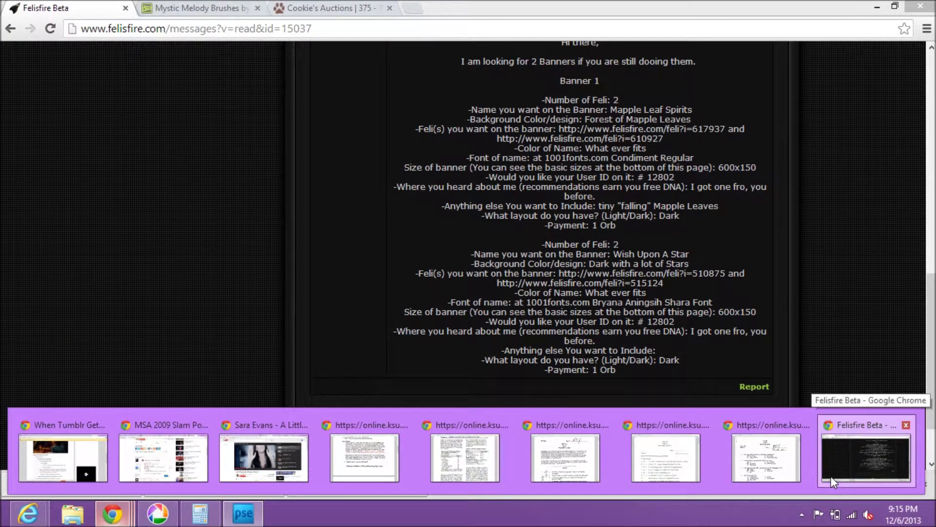
click(831, 476)
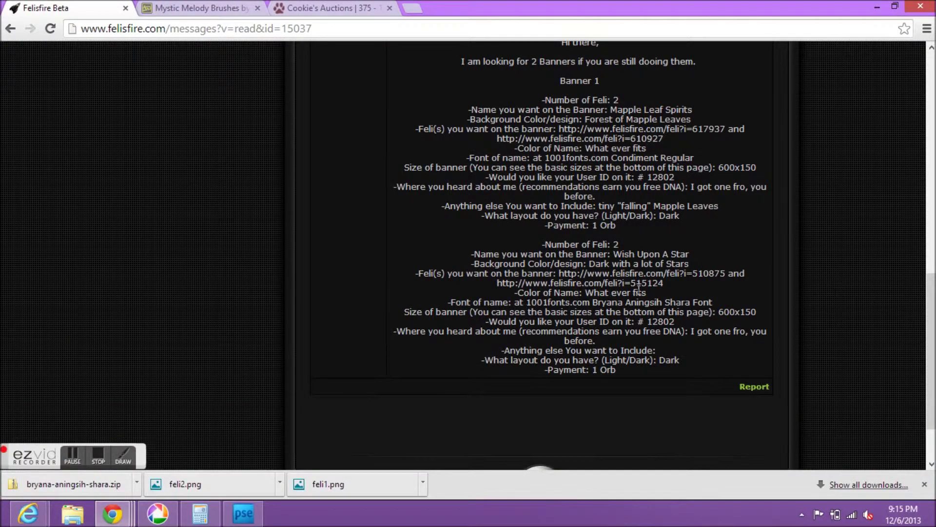
click(233, 520)
click(343, 218)
text(Wish U)
key(BackSpace)
key(BackSpace)
click(14, 87)
drag(347, 213, 374, 198)
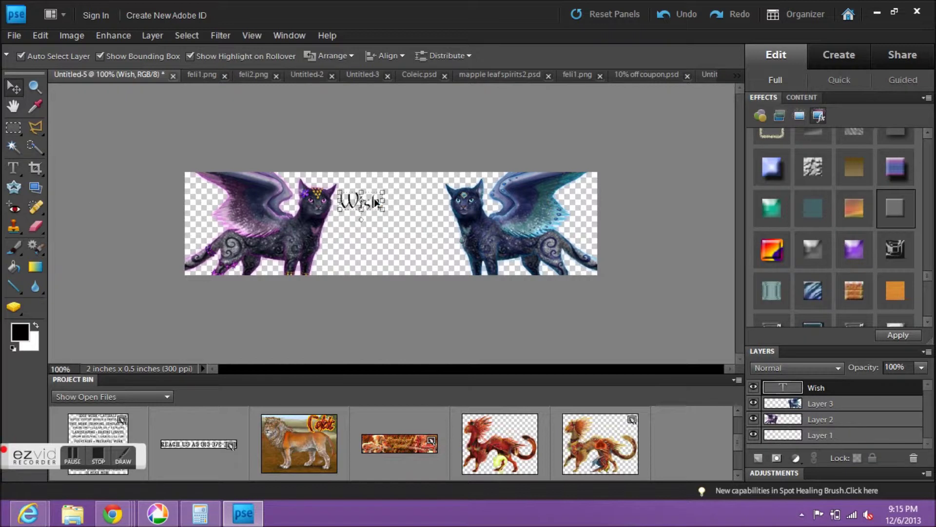
Set the font size of the word "Wish" to 10 pt.
double_click(374, 198)
scroll(158, 53, up, 4)
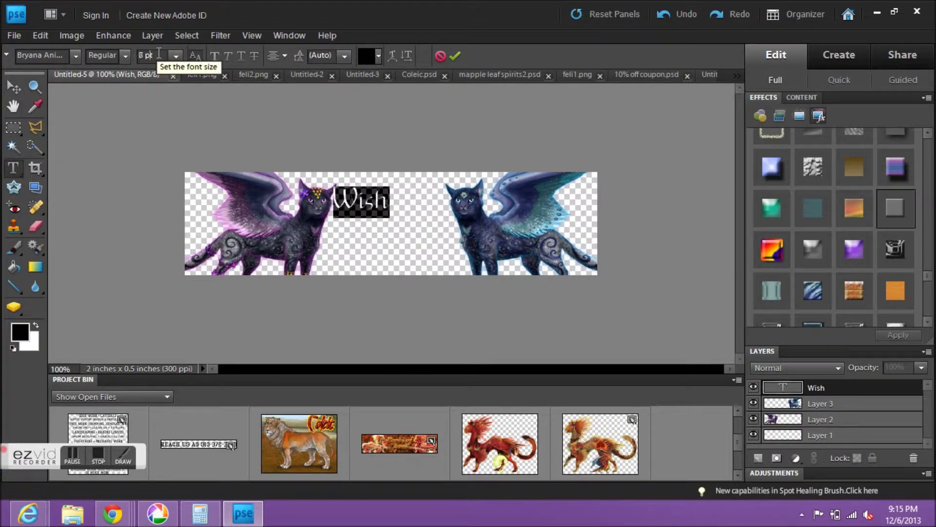
click(390, 255)
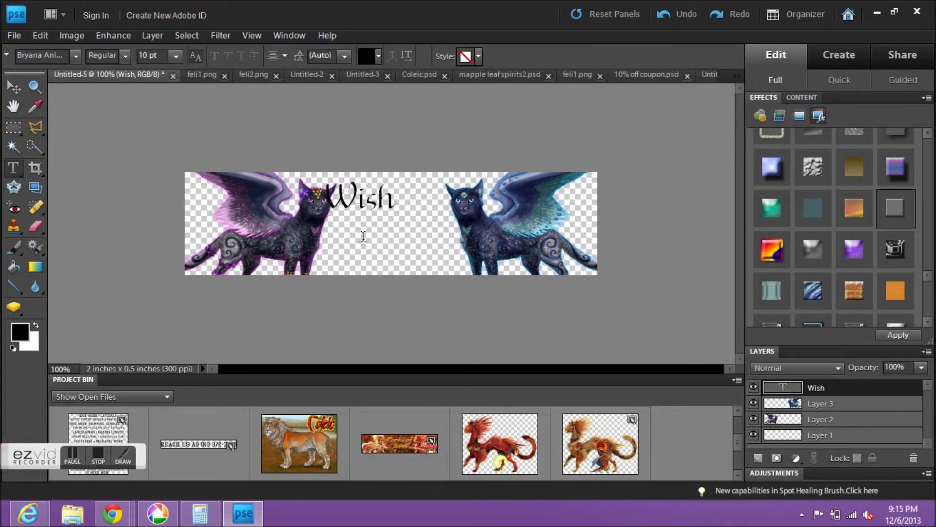
Add the word "Upon" as a separate text layer below "Wish", offset slightly to its right.
click(362, 237)
text(Upon a)
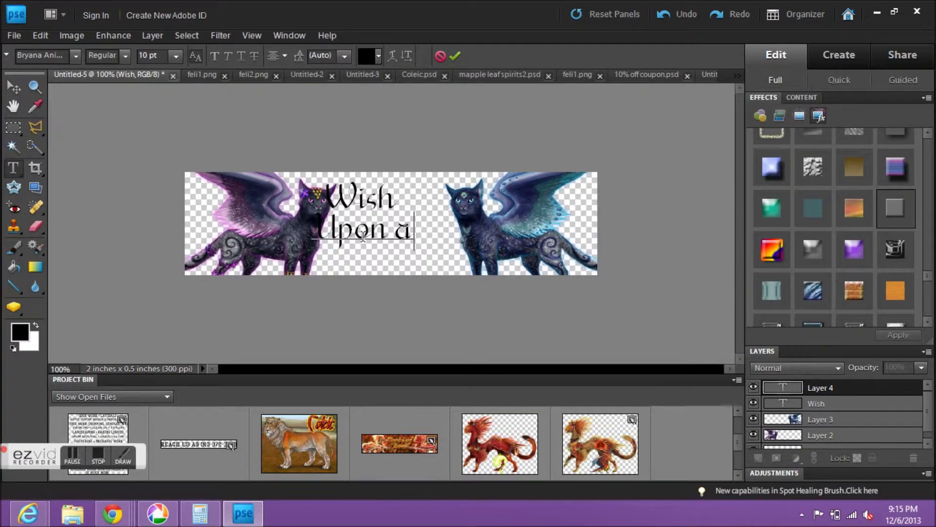
key(BackSpace)
key(BackSpace)
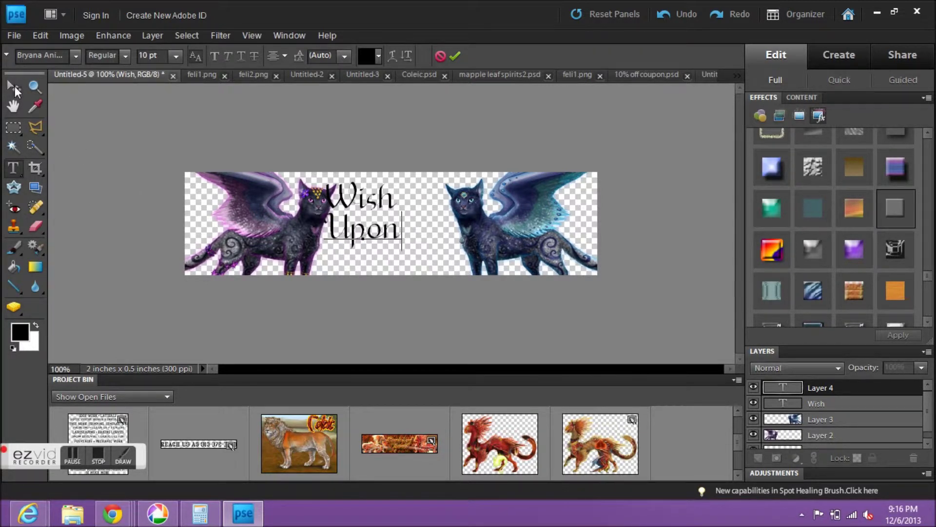
click(15, 91)
drag(385, 238, 405, 238)
Add the text "a Star" as a separate layer below "Upon" and shift both lines to sit between the felis.
click(13, 168)
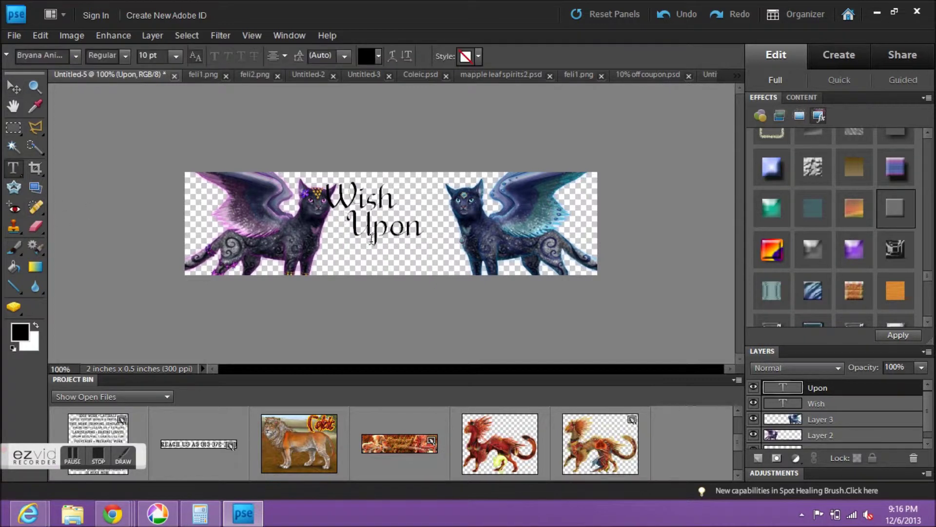
click(332, 264)
text(a Star)
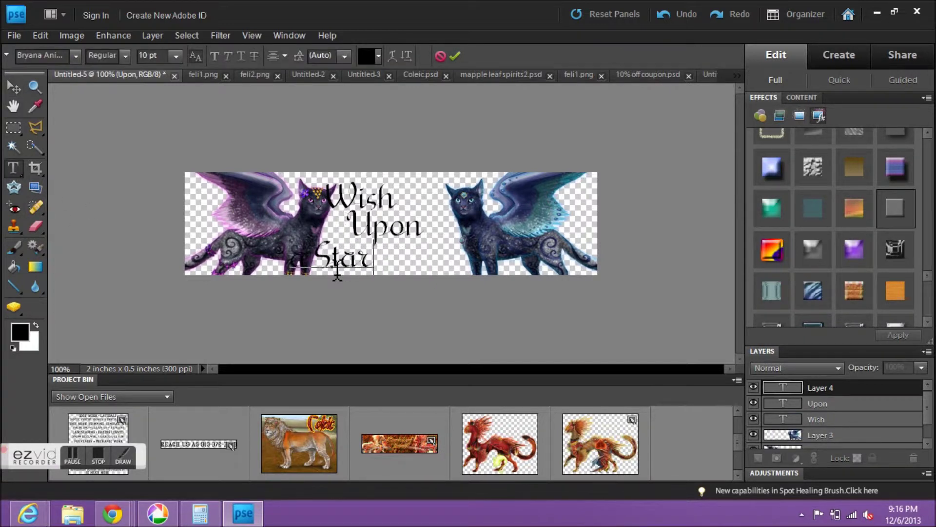
click(13, 86)
drag(346, 263, 415, 262)
drag(385, 227, 389, 227)
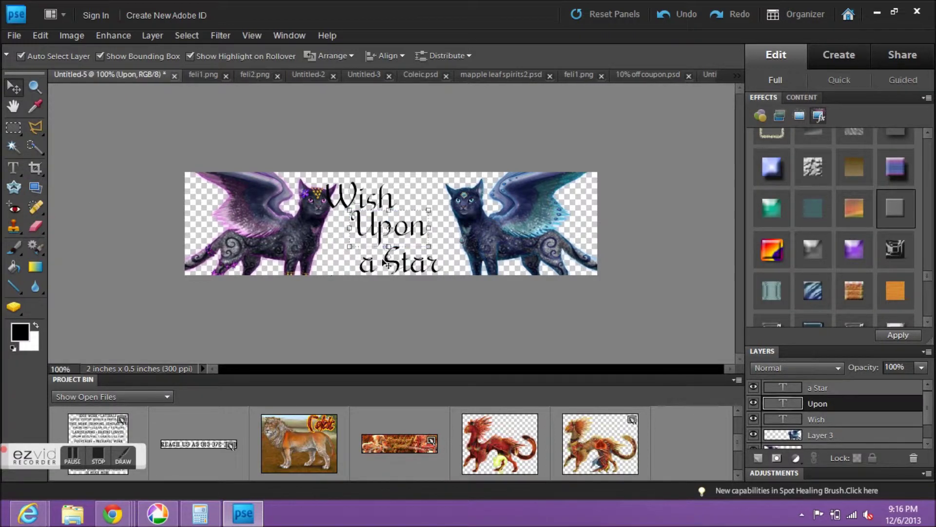
Reduce the text "a Star" to "Star", set it to 13 pt and reposition the lower words between the felis.
double_click(382, 263)
drag(382, 263, 356, 266)
key(BackSpace)
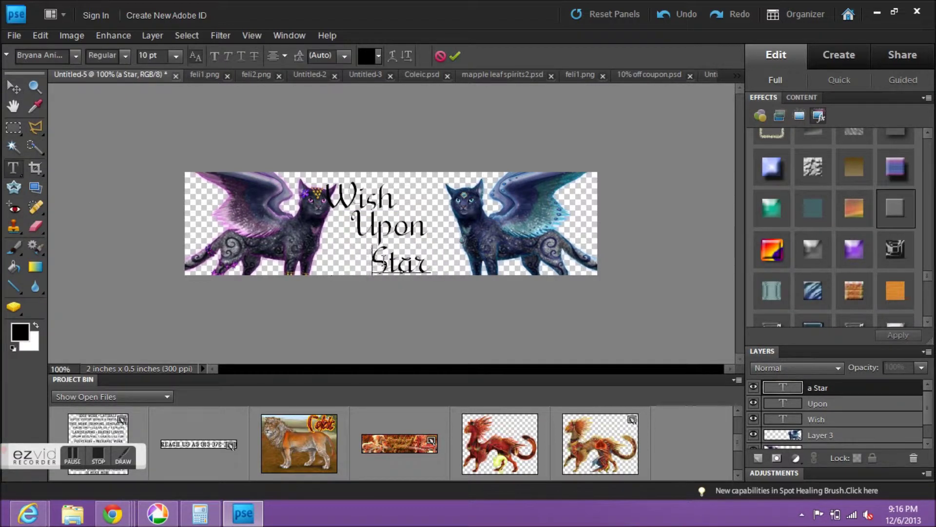
double_click(384, 264)
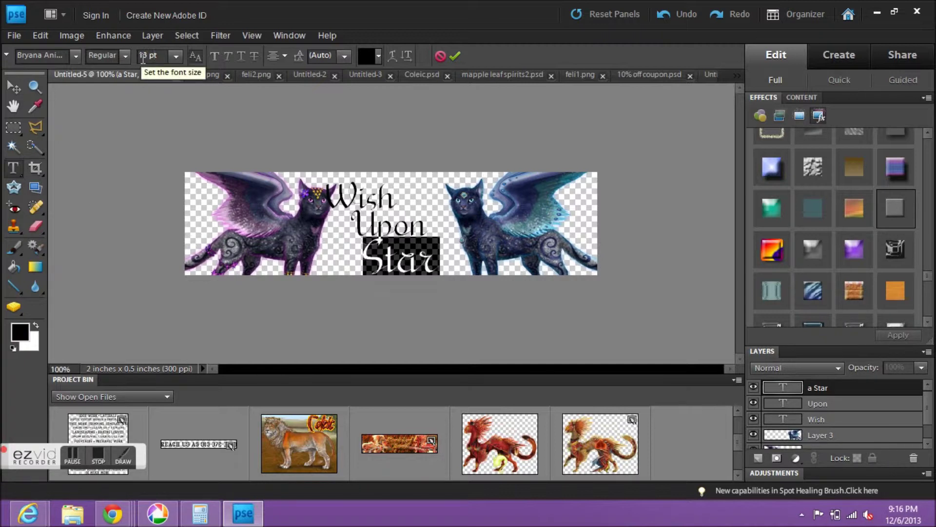
click(14, 90)
drag(401, 250, 384, 229)
Enlarge the words "Wish" and "Upon" to 12 pt and move "Wish" right into the gap between the felis.
double_click(335, 192)
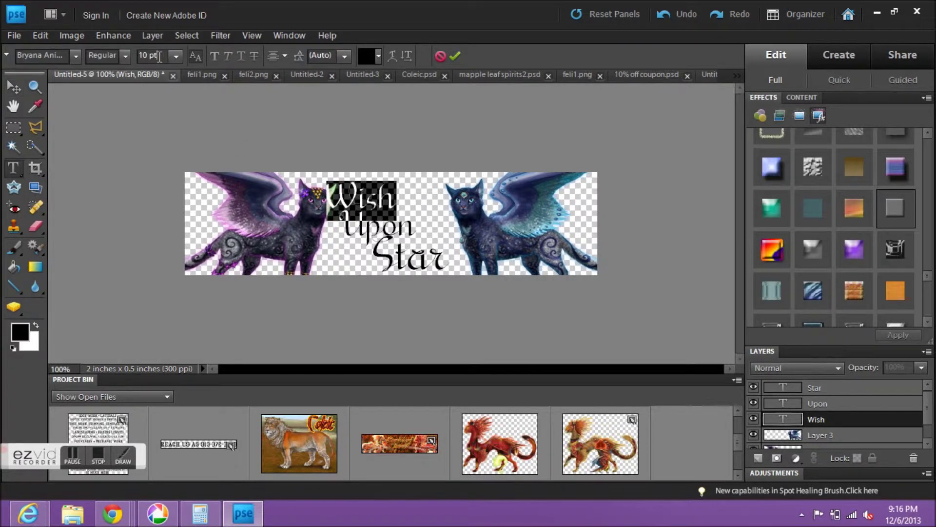
scroll(159, 57, up, 2)
click(13, 85)
drag(363, 198, 390, 199)
double_click(392, 227)
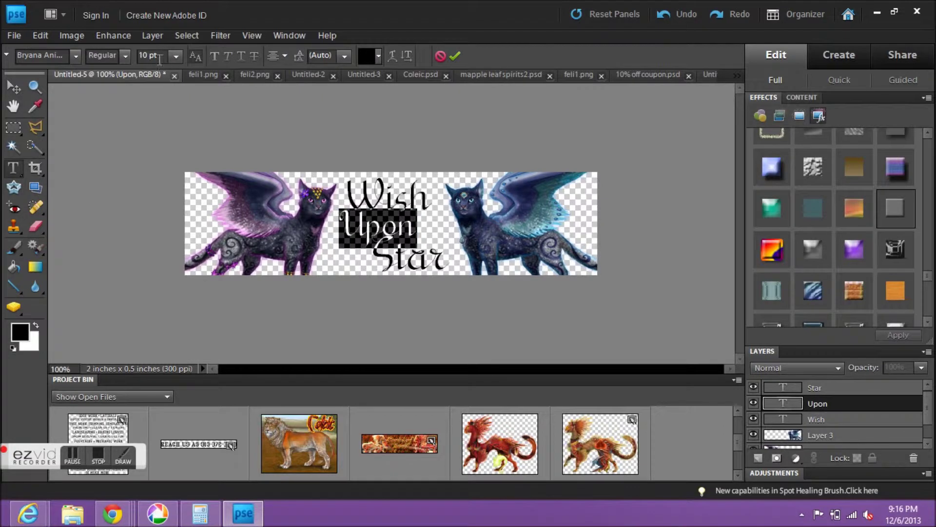
scroll(153, 56, up, 2)
click(13, 86)
Move the two felis slightly outward and spread the words "Wish", "Upon" and "Star" in a staggered arrangement between them.
drag(256, 205, 247, 211)
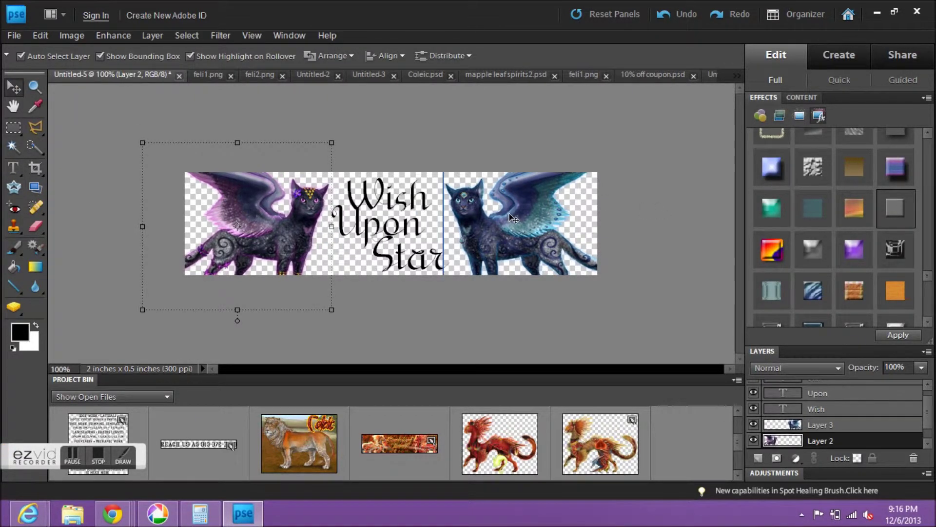
drag(509, 214, 516, 214)
mouse_move(383, 193)
mouse_down()
mouse_move(375, 193)
mouse_move(388, 193)
mouse_up()
click(372, 233)
drag(372, 234, 366, 233)
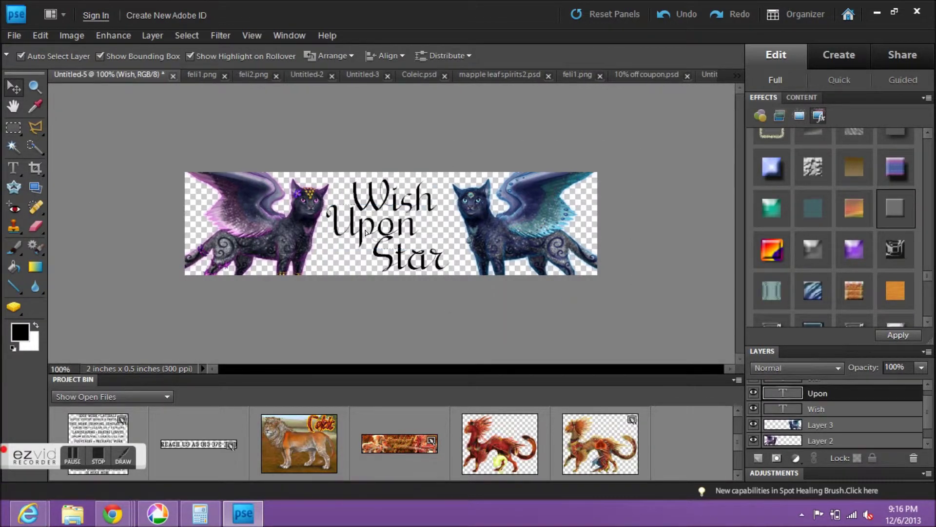
drag(411, 263, 418, 264)
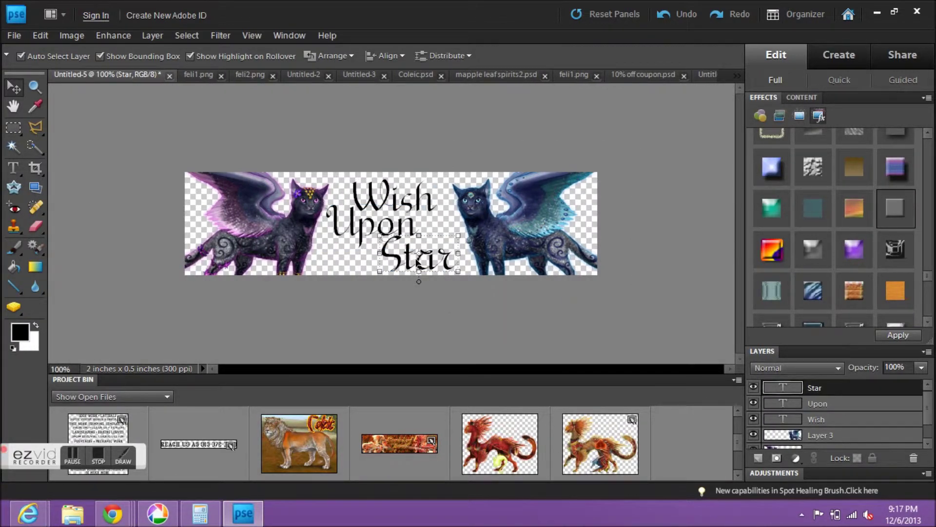
Add a separate 8 pt letter "a" and place it just before the word "Star", below "Upon".
click(13, 167)
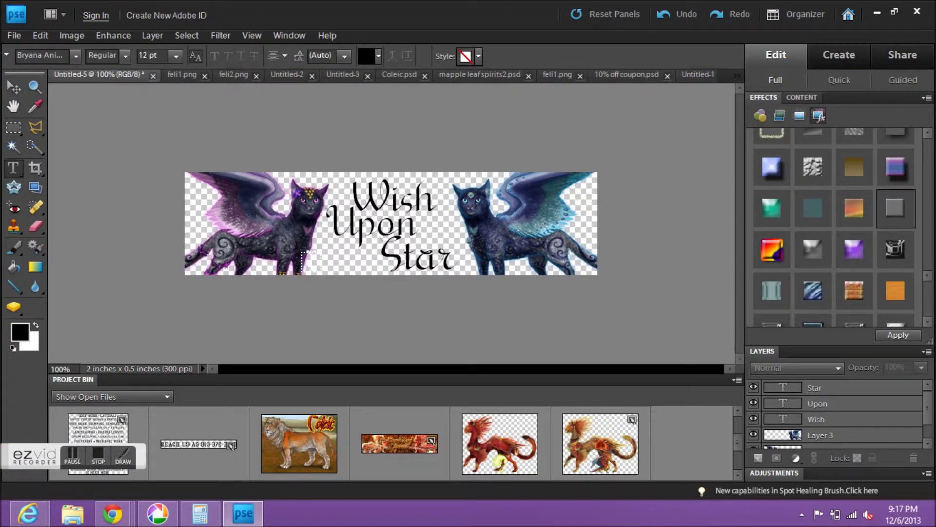
click(311, 263)
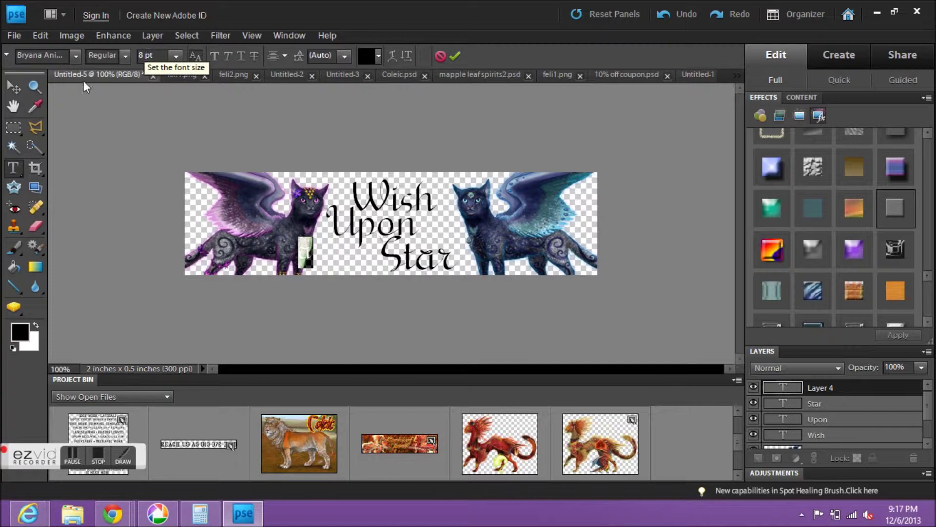
click(13, 87)
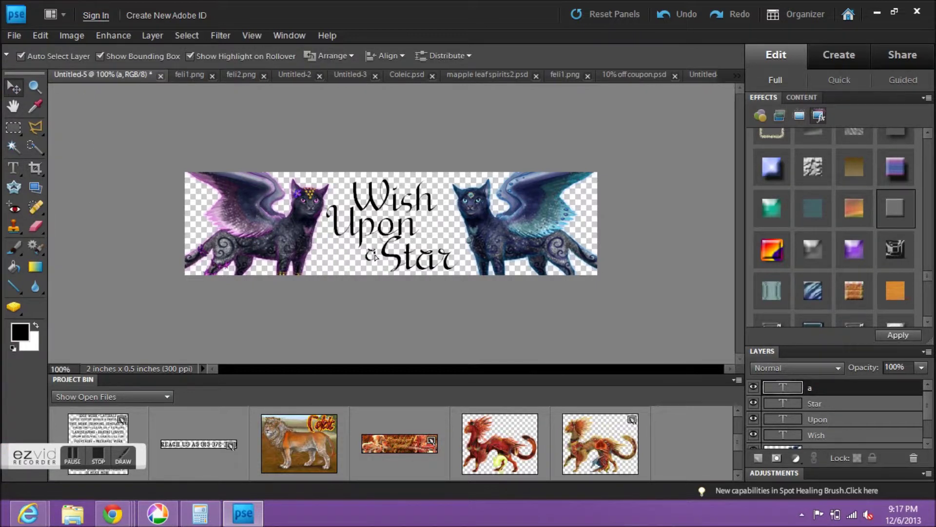
click(437, 316)
drag(369, 240, 369, 254)
click(398, 306)
Switch to Chrome and review the requested background design for the Wish Upon A Star banner in the Felisfire message.
key(alt+Tab)
key(alt+Tab)
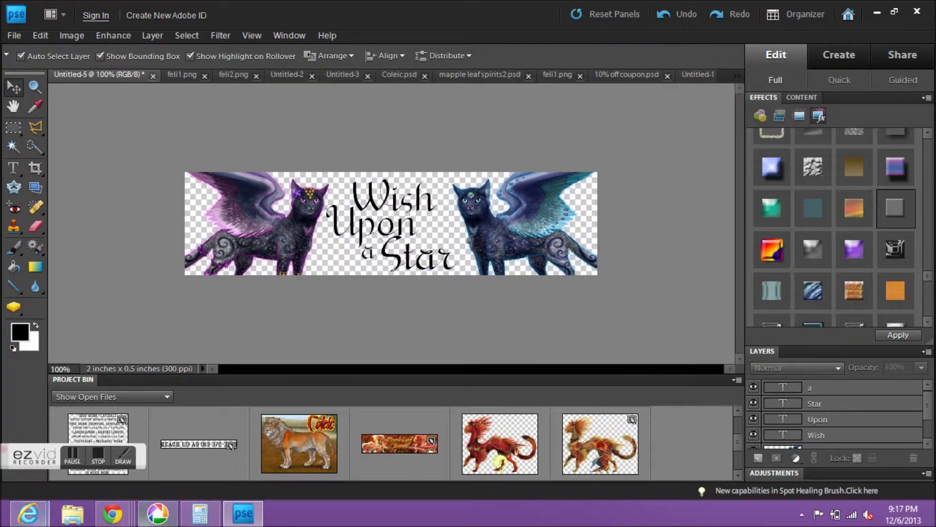
key(alt+Tab)
drag(589, 266, 702, 266)
click(680, 267)
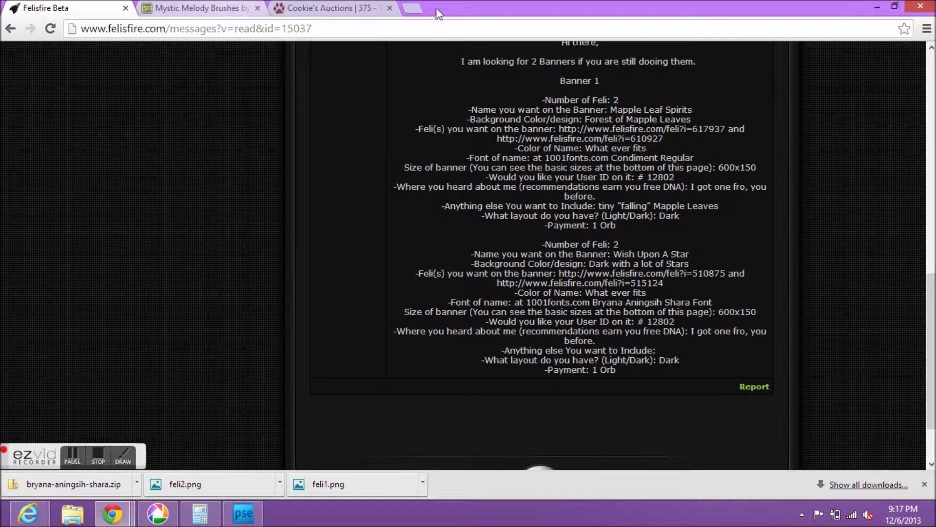
Open deviantART in a new browser tab and search its art for "photoshop".
click(411, 9)
text(d)
key(Return)
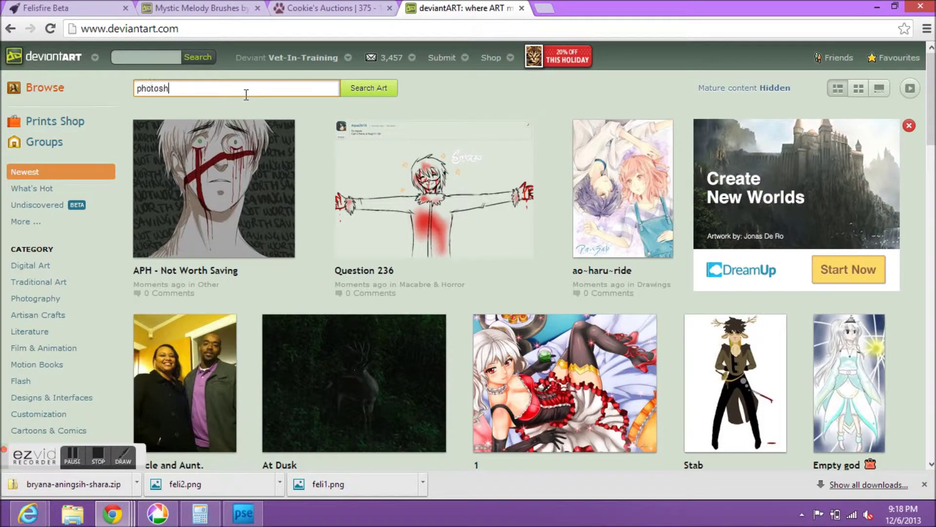
key(Return)
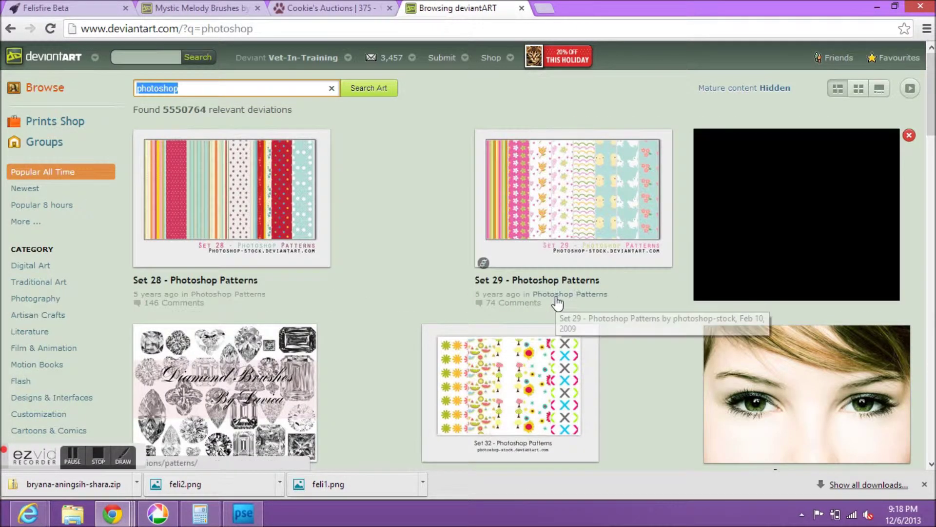
Open the Photoshop Brushes category from the Diamond Photoshop Brushes result and search it for "stars".
scroll(213, 227, down, 5)
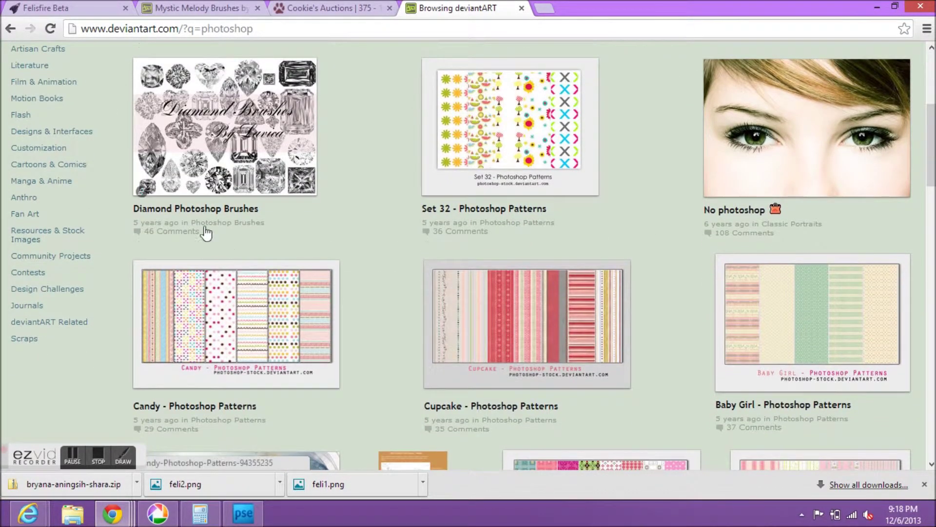
click(214, 223)
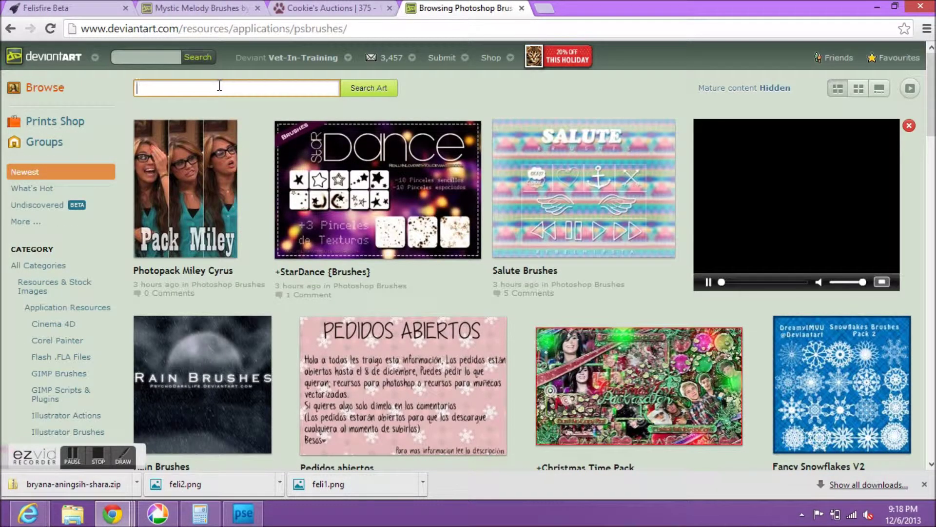
text(stars)
key(Return)
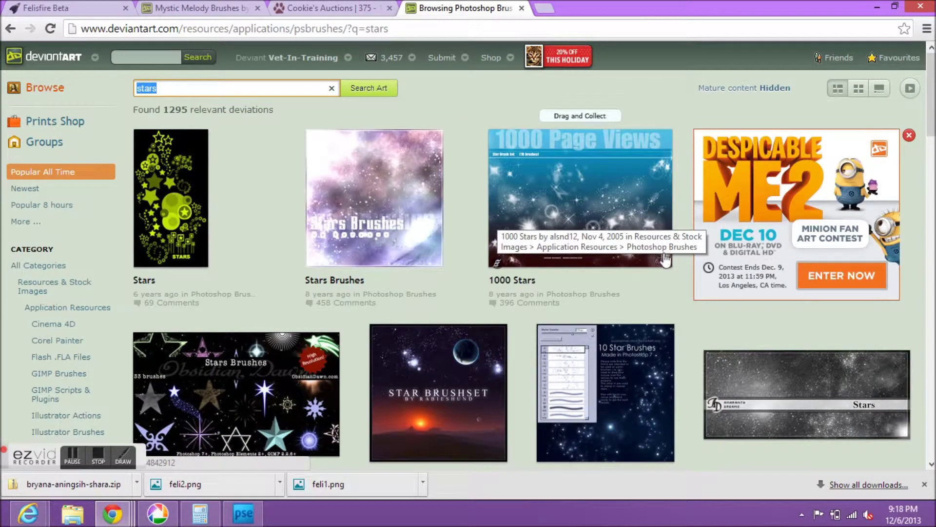
drag(934, 106, 935, 119)
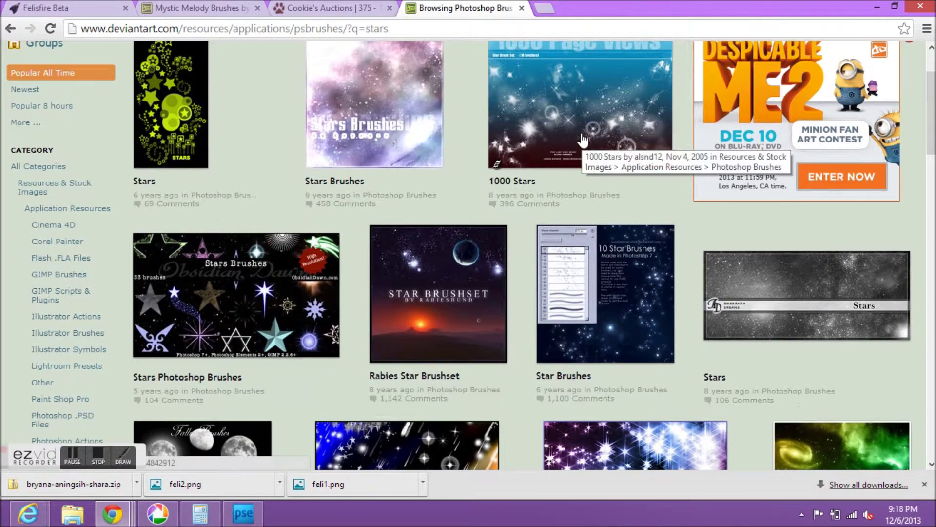
Open the 1000 Stars brush set, download it and highlight its usage and credit request.
click(587, 139)
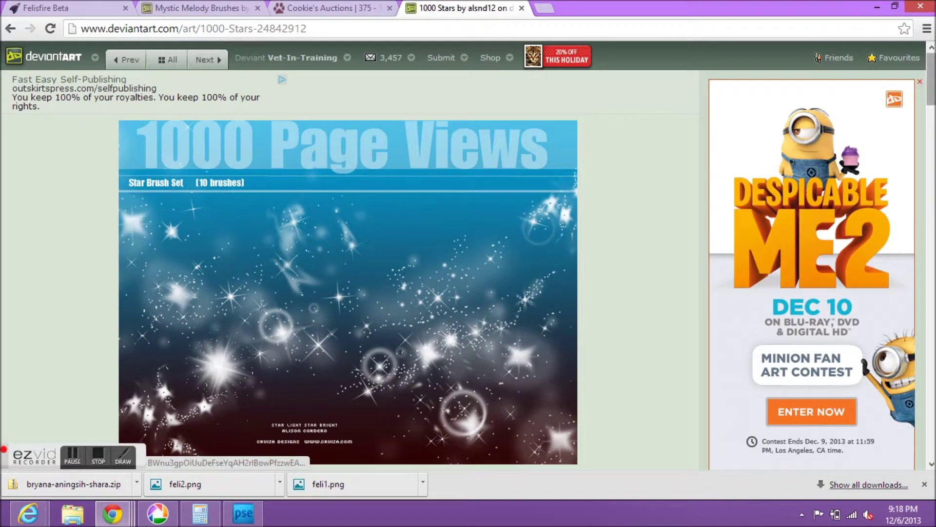
scroll(634, 254, down, 6)
click(781, 240)
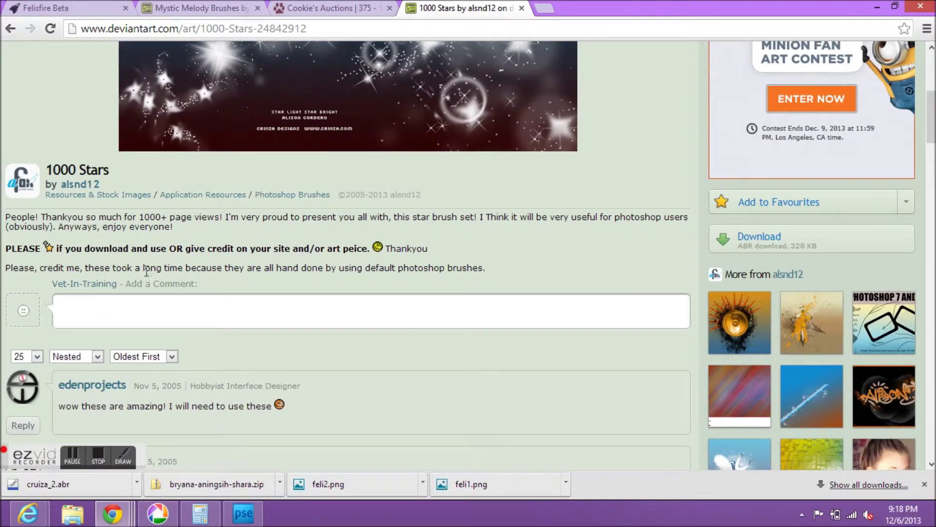
drag(24, 250, 433, 251)
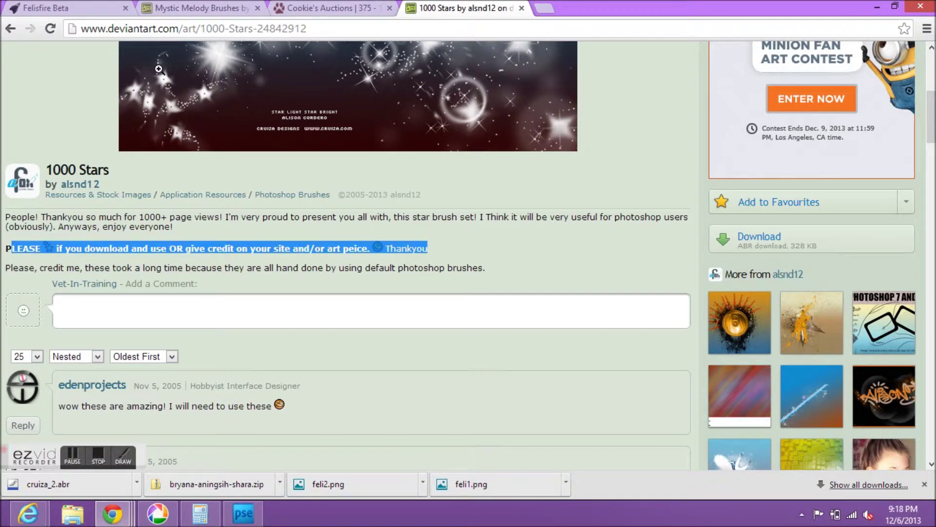
Return to the star brush results and open Nebula and Stars Brushes.
click(9, 31)
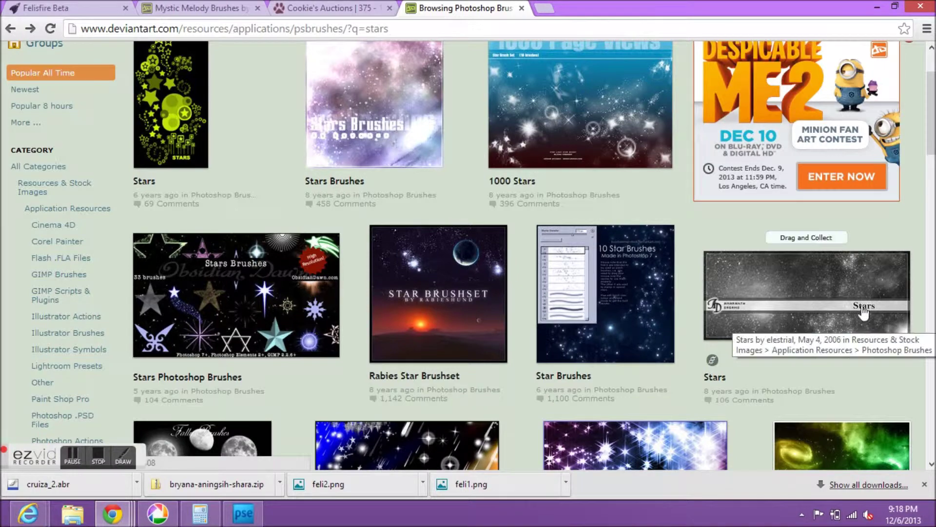
scroll(913, 177, down, 8)
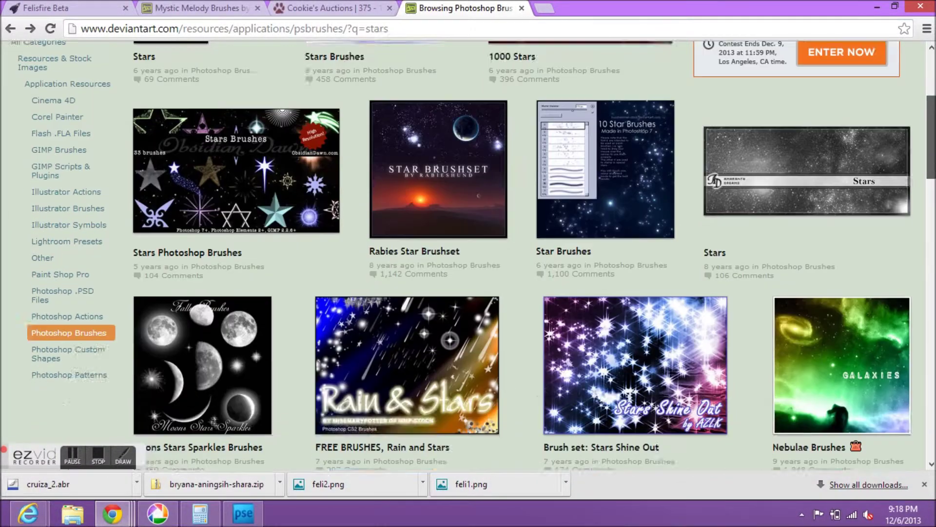
scroll(913, 177, down, 10)
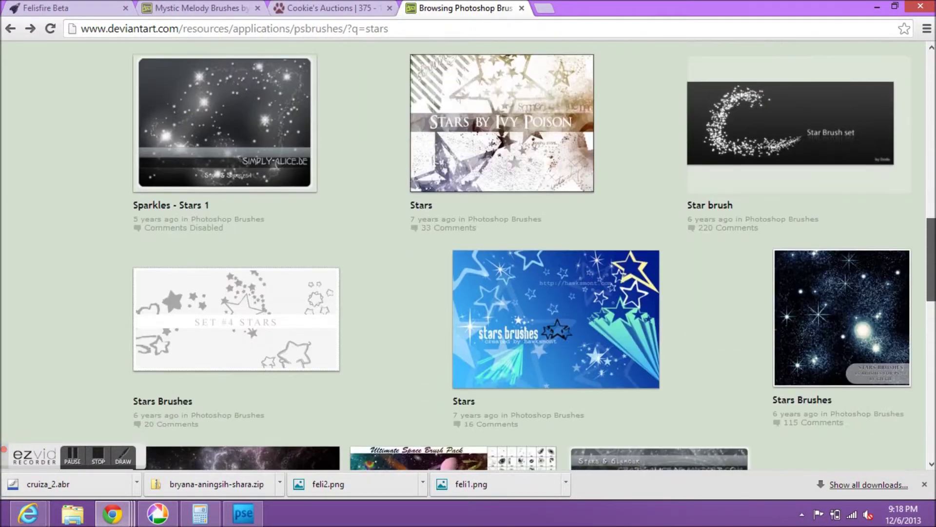
scroll(468, 256, down, 1)
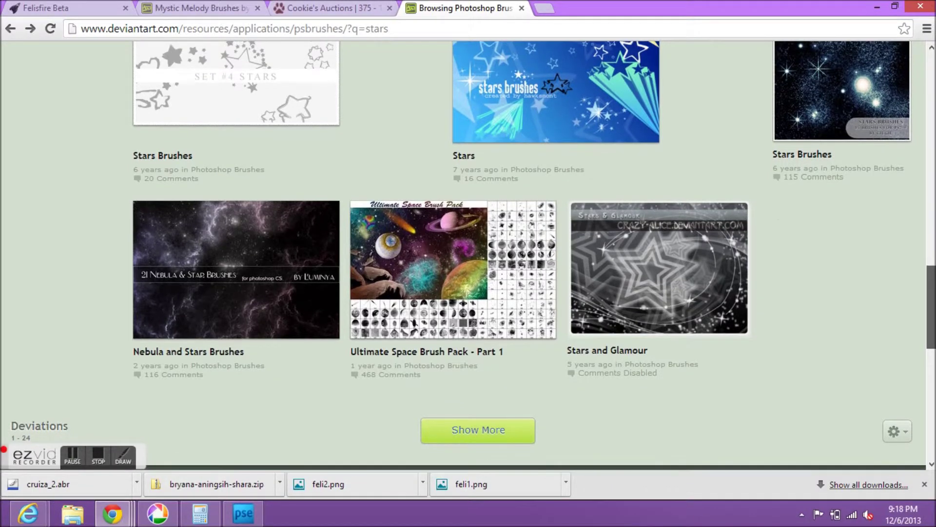
click(280, 263)
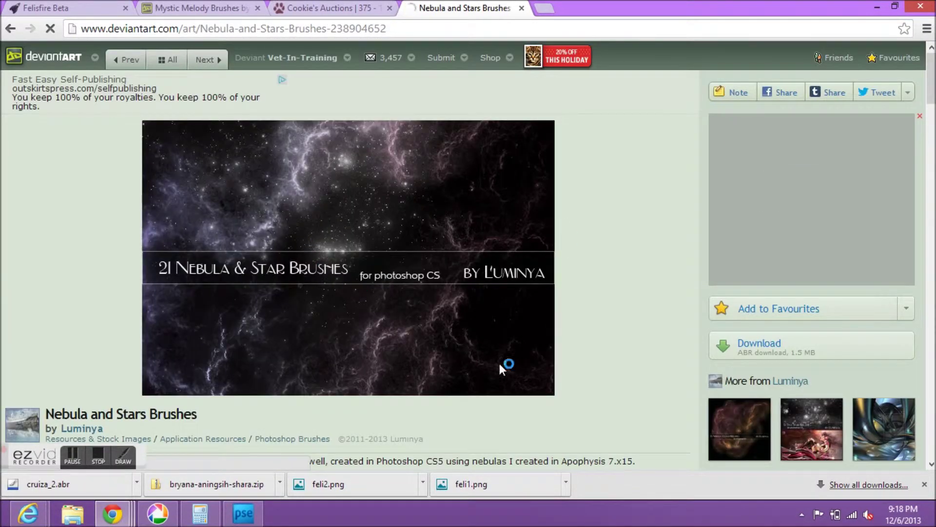
Highlight the free-use terms of Nebula and Stars Brushes, download the set and return to the search results.
scroll(819, 259, down, 4)
scroll(250, 156, down, 3)
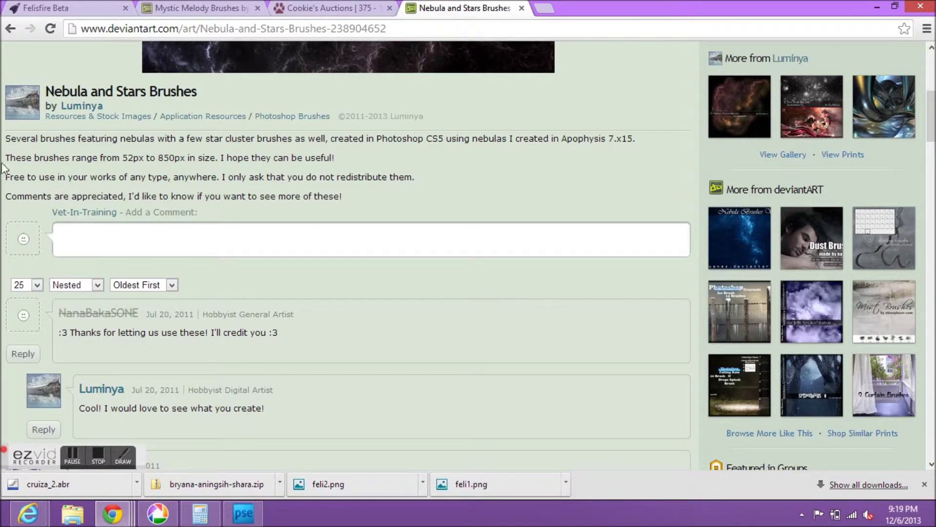
drag(6, 177, 324, 184)
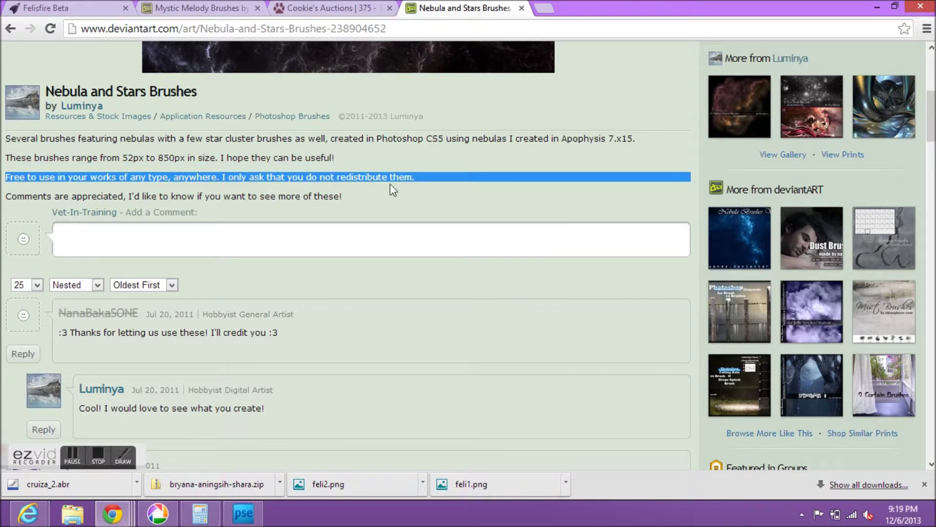
drag(931, 117, 932, 98)
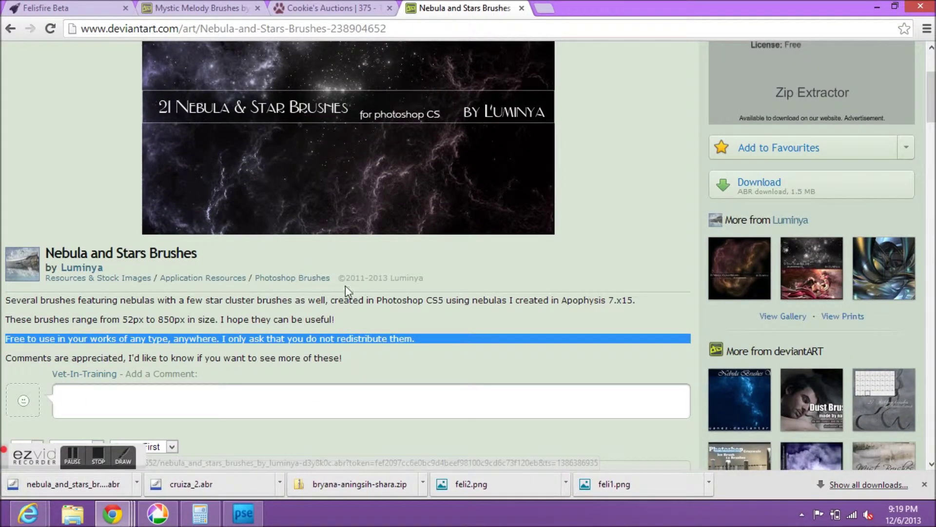
click(10, 28)
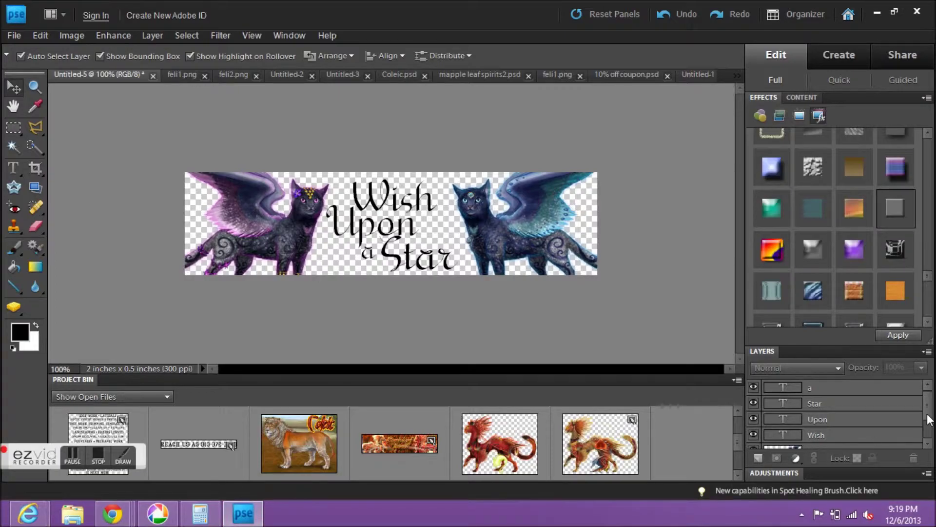
Switch to Photoshop Elements and fill the empty bottom layer, Layer 1, with dark blue #010f68.
scroll(929, 419, down, 3)
click(866, 442)
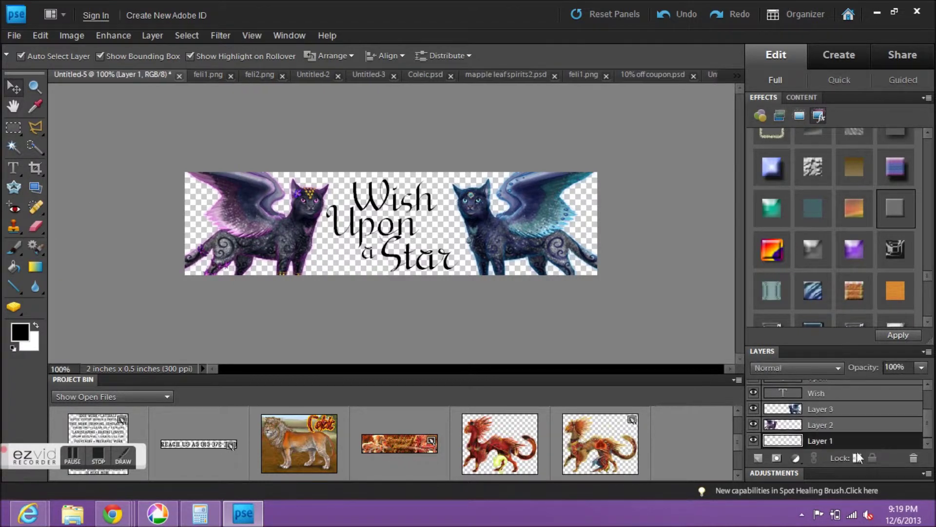
click(20, 333)
click(657, 235)
drag(637, 273, 639, 275)
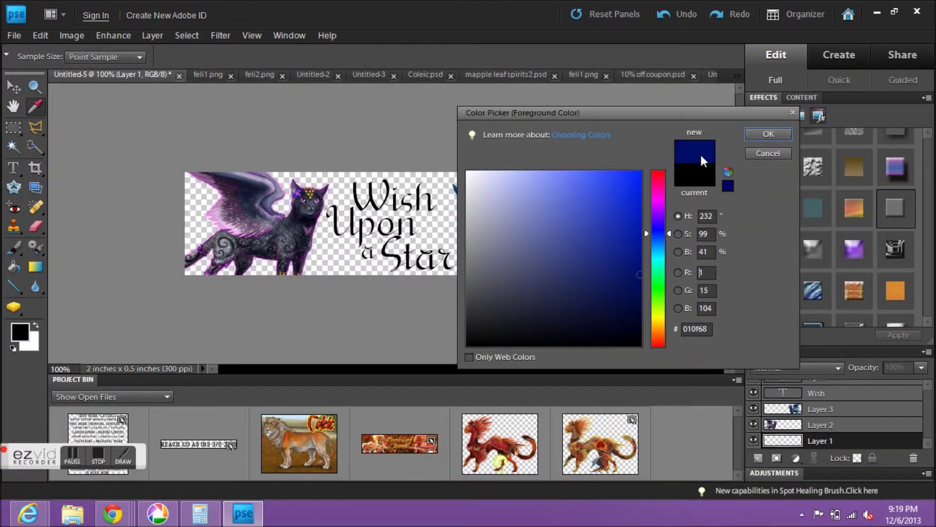
click(756, 132)
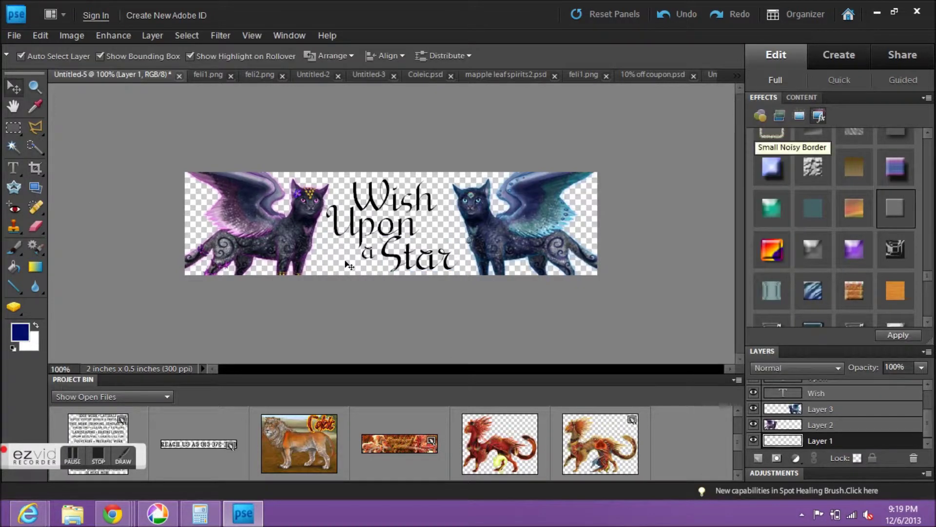
key(alt+BackSpace)
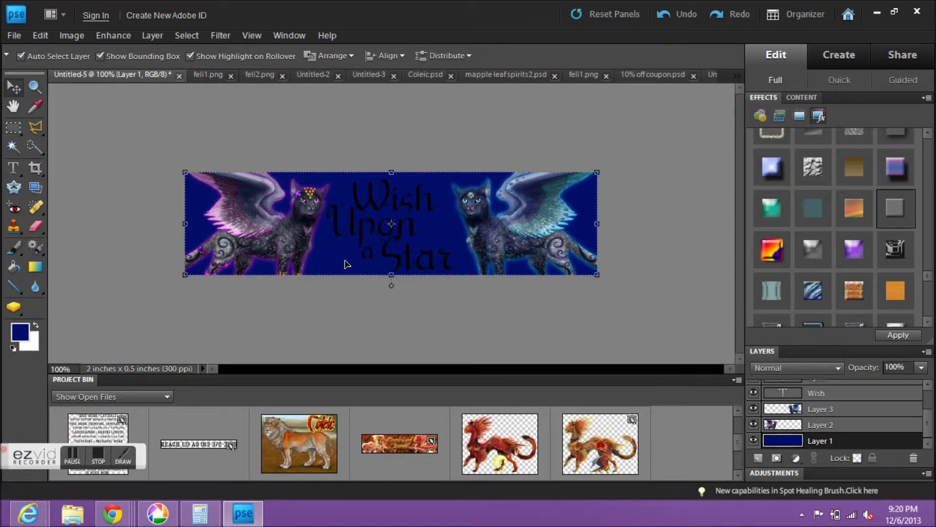
Switch to Chrome, search for "hex codes colors" in a new tab and examine Computer Hope's HTML color code chart.
mouse_move(112, 513)
click(829, 439)
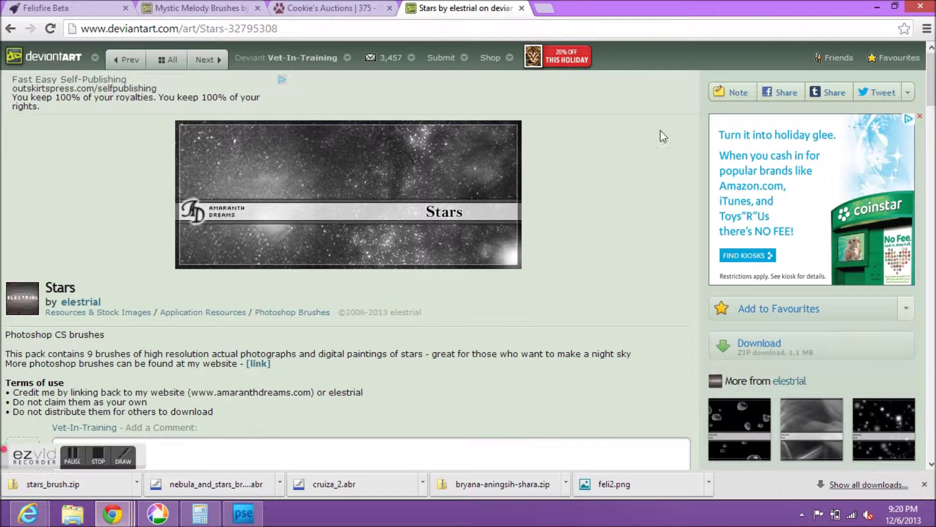
click(544, 8)
text(hex codes colors)
key(Return)
click(161, 328)
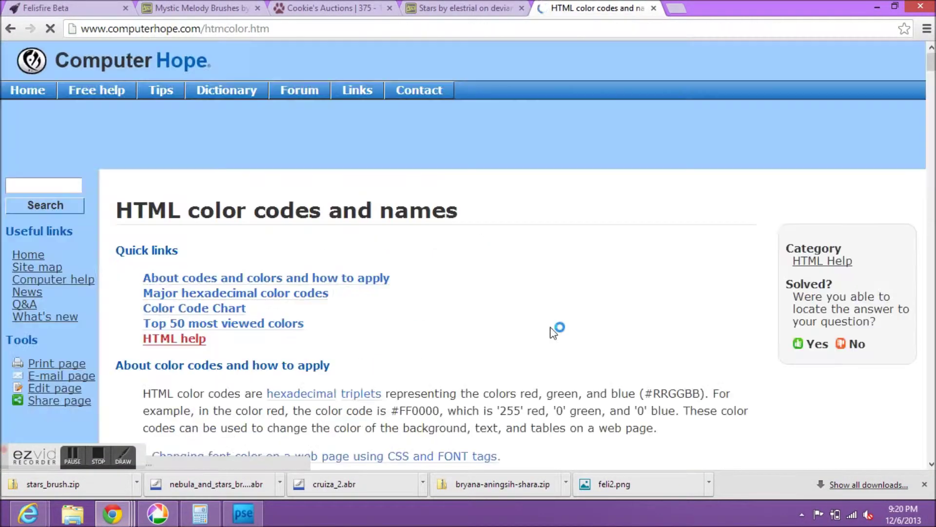
scroll(552, 332, down, 15)
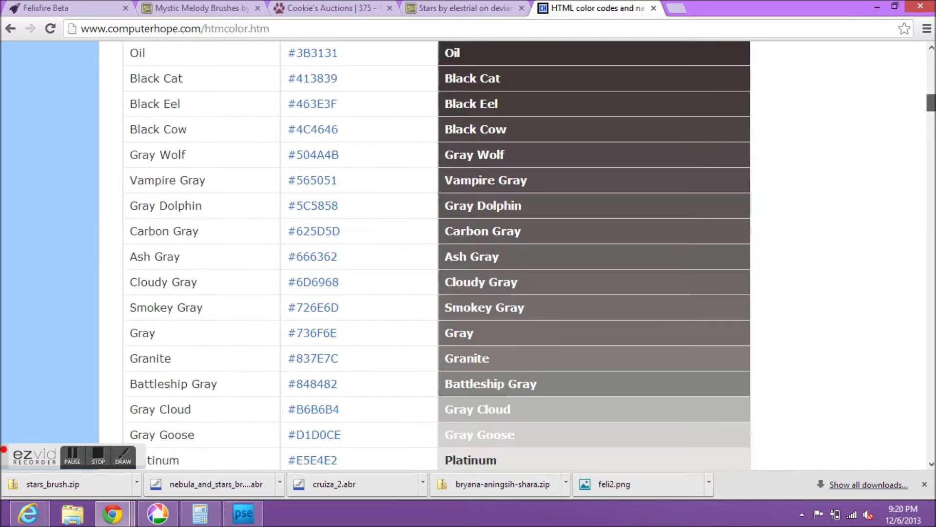
drag(322, 30, 73, 29)
click(101, 140)
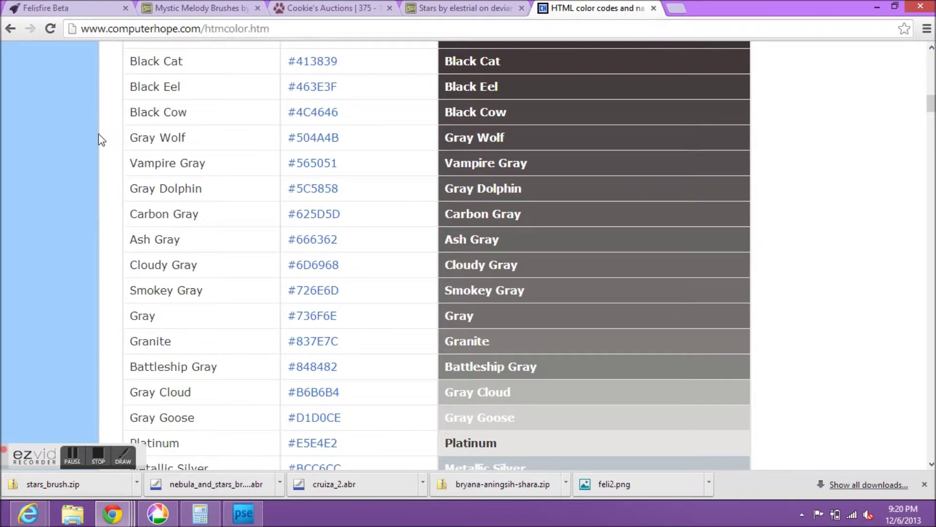
drag(931, 103, 931, 380)
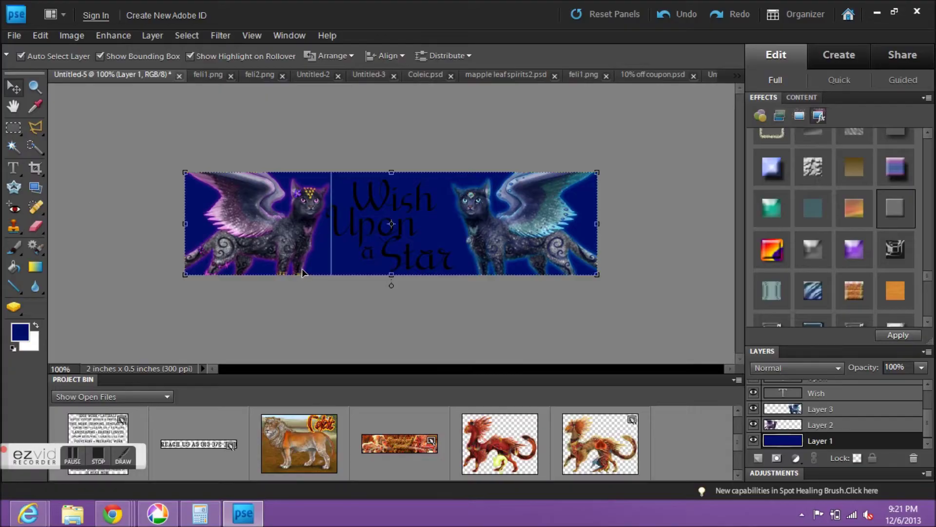
In Photoshop Elements, add a layer above the blue fill and load the cruiza_2 and nebula_and_stars brush sets for painting in white.
click(759, 459)
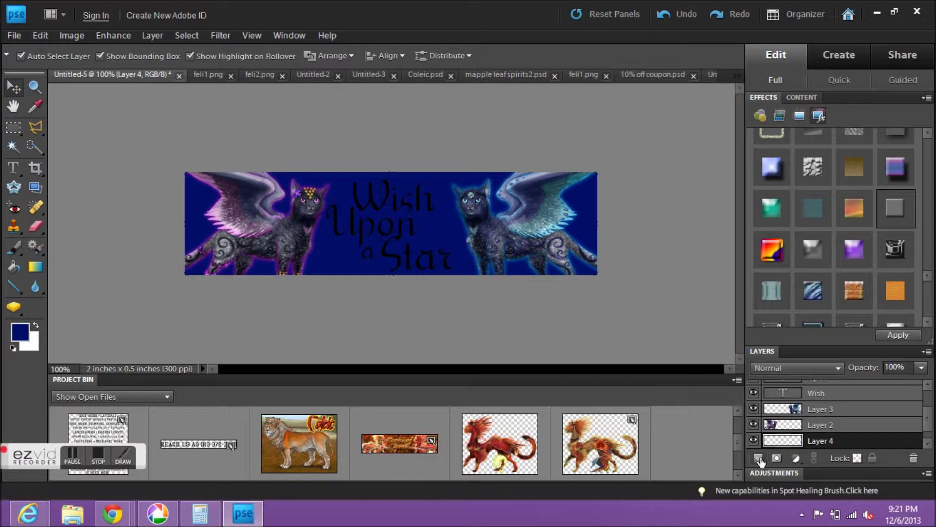
click(14, 248)
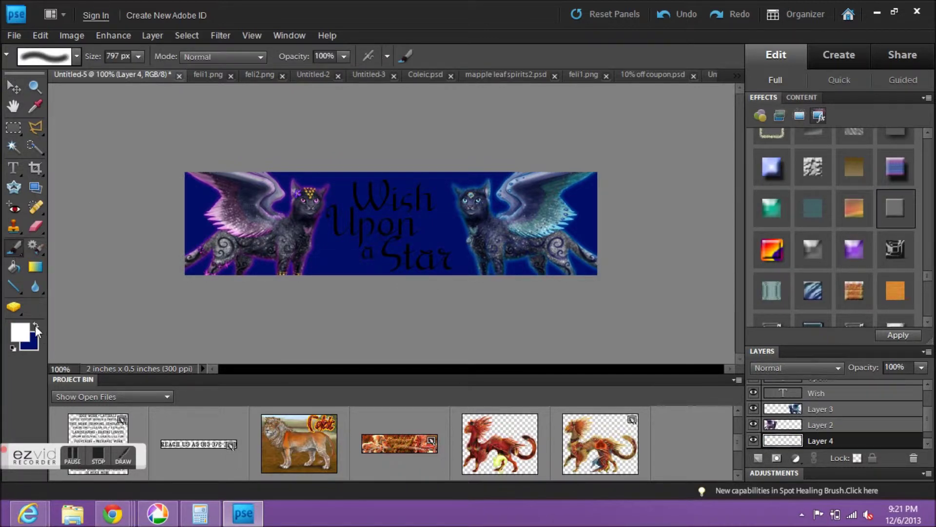
click(76, 56)
click(172, 109)
click(209, 312)
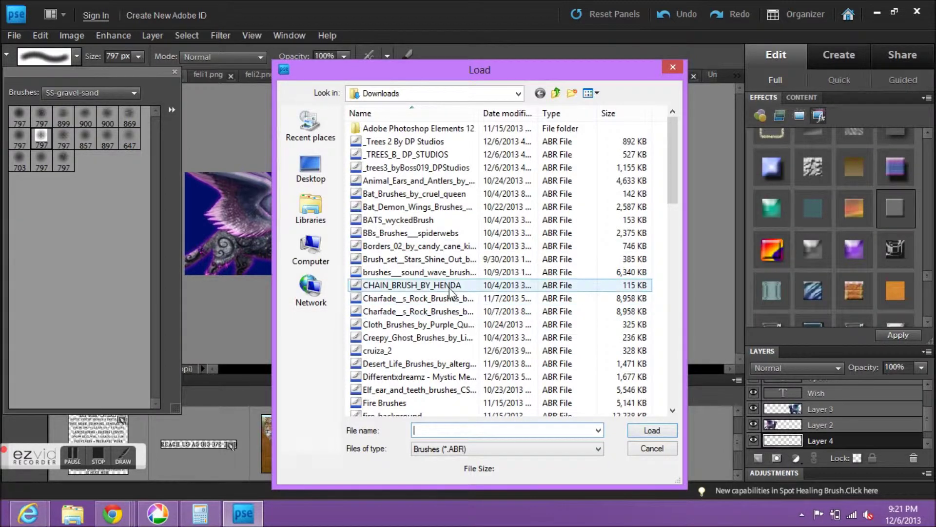
click(596, 94)
click(601, 139)
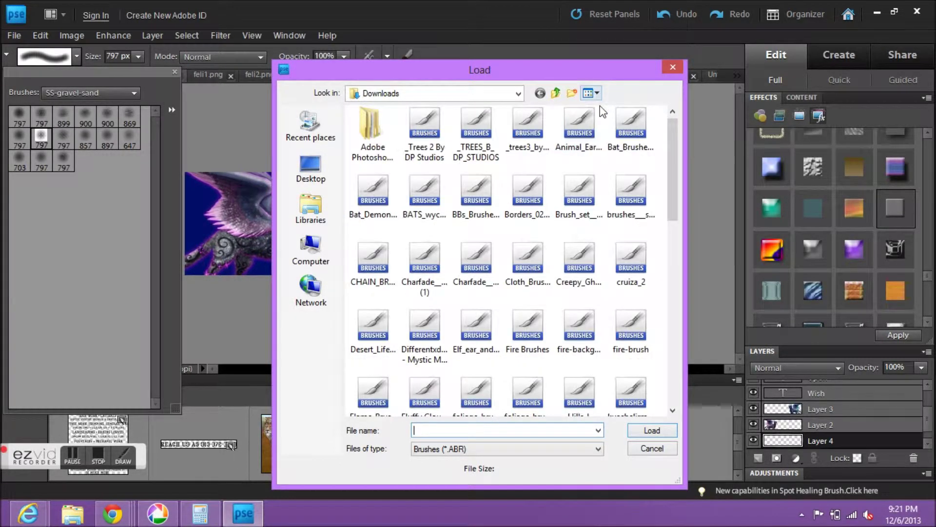
text(ne)
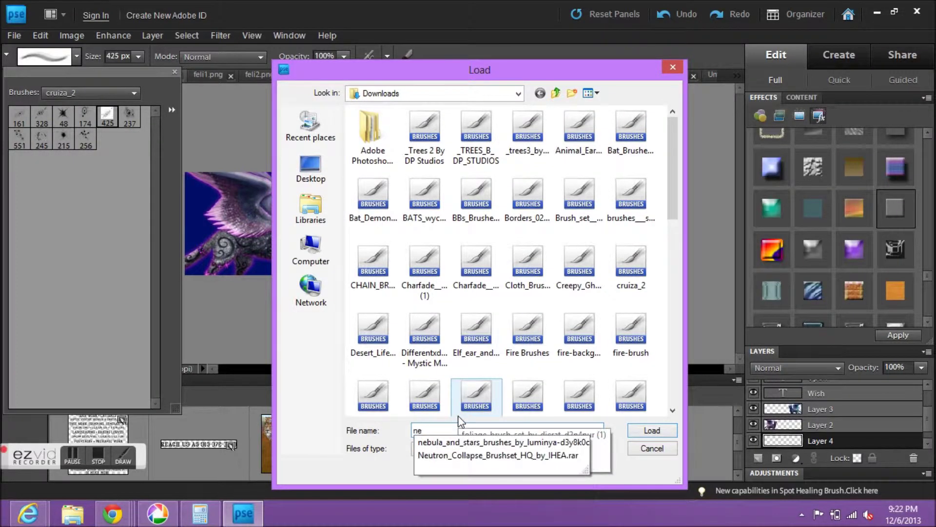
key(Return)
Stamp white stars across the banner's left and middle with the 865 px nebula brush reduced to 500 px.
drag(41, 160, 96, 174)
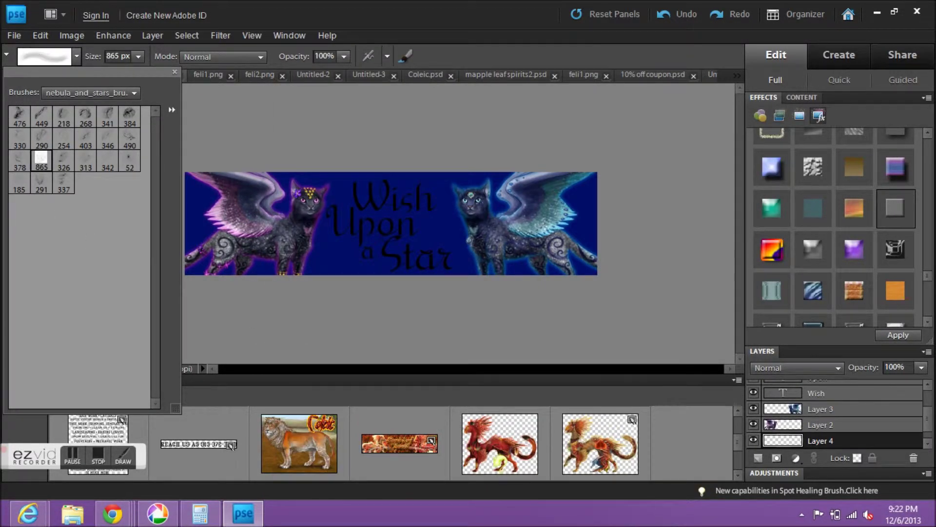
key(Return)
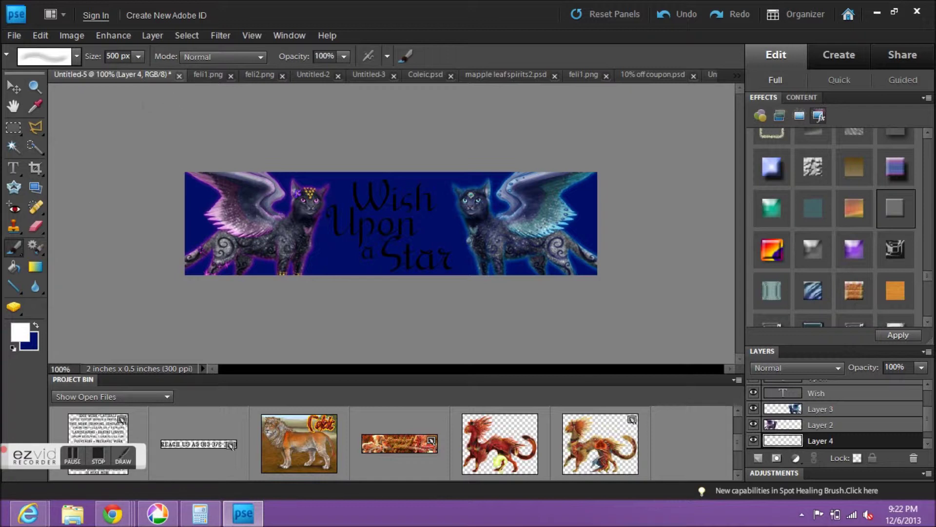
click(356, 224)
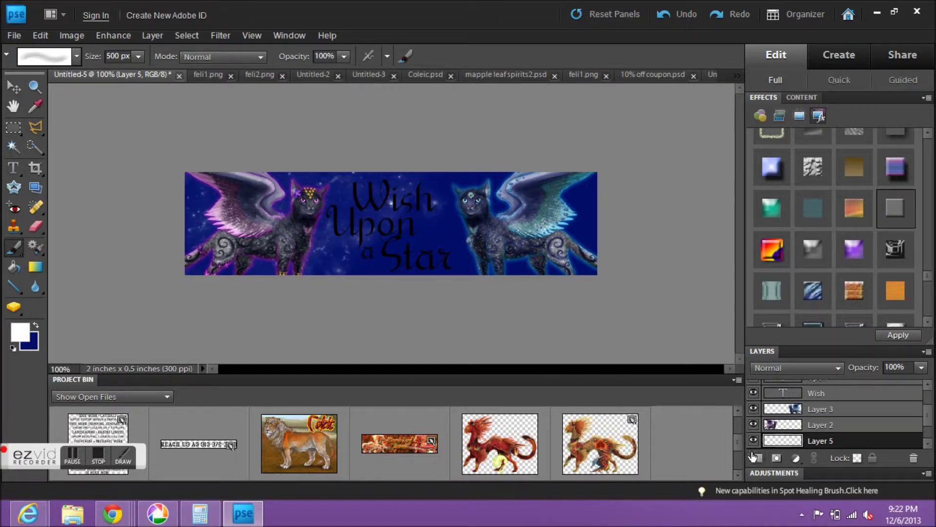
On a new layer above the first stars, paint more white stars around the banner with the 185 px nebula brush.
click(928, 444)
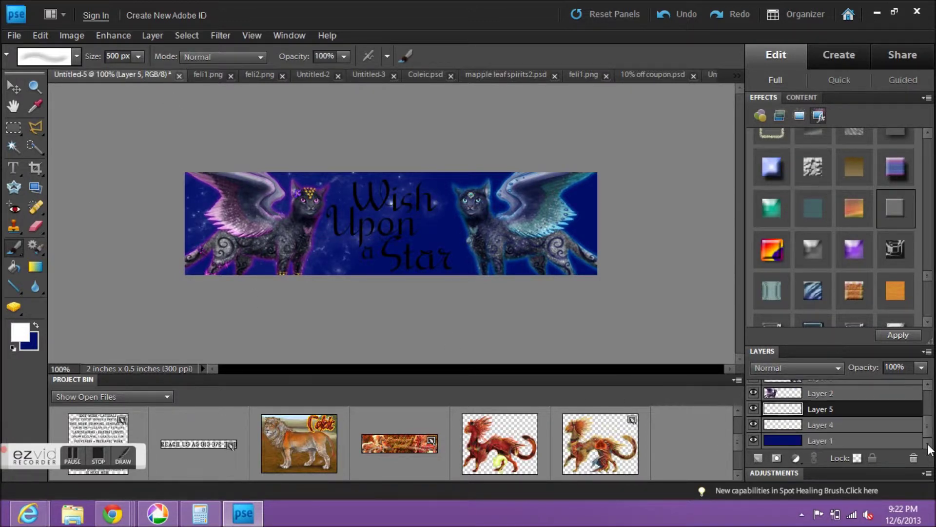
click(76, 56)
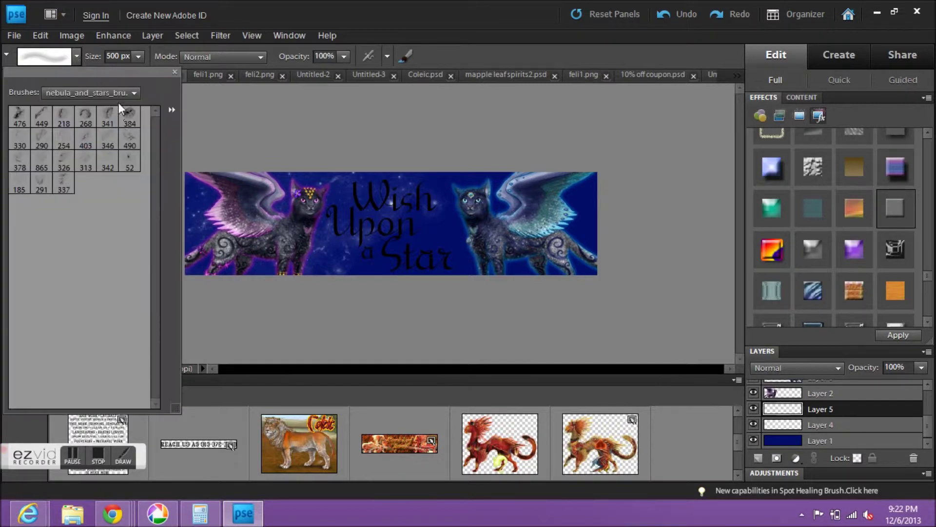
click(108, 163)
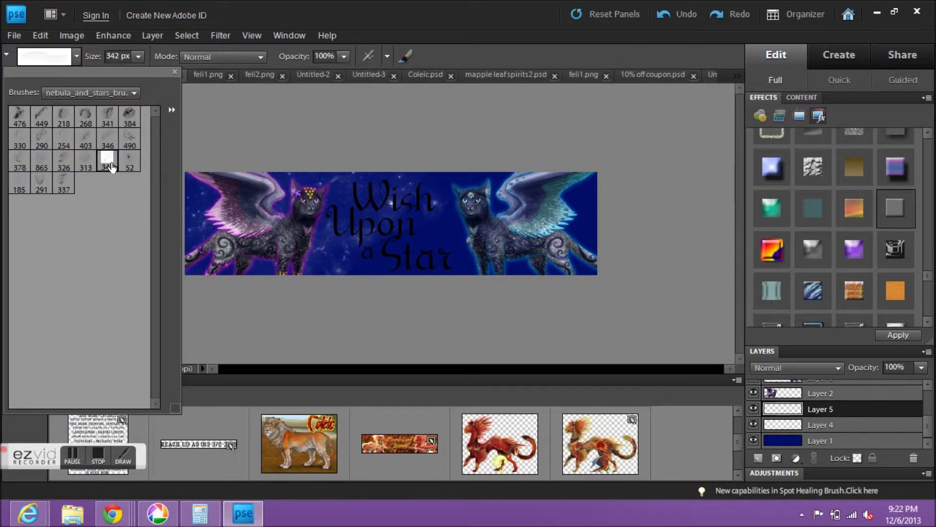
click(26, 182)
click(440, 15)
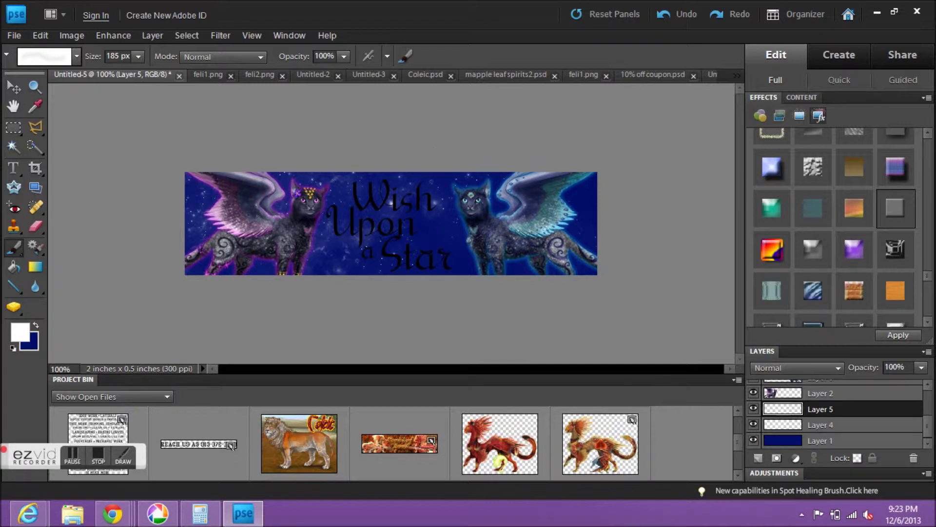
Add a new layer directly above the blue fill and load the Stars brush set.
click(758, 459)
drag(783, 409, 804, 428)
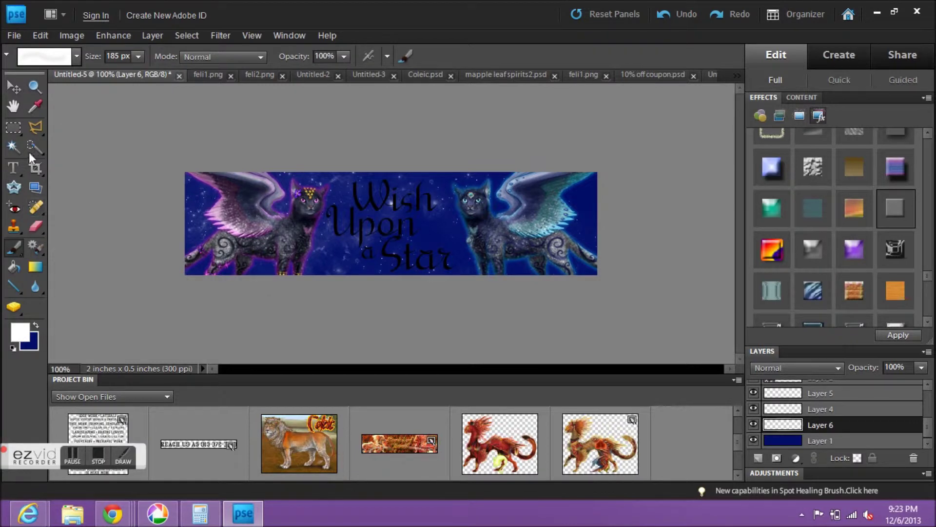
click(76, 56)
click(171, 110)
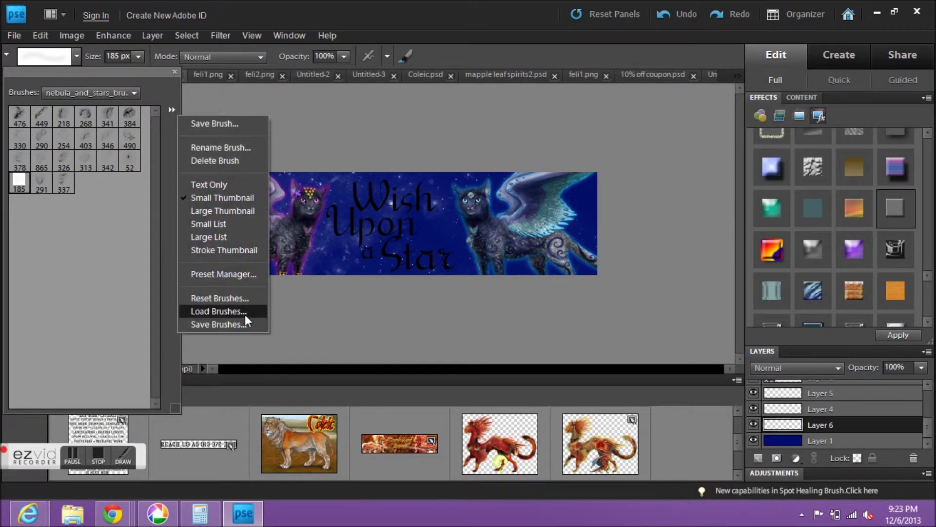
click(229, 311)
text(st)
key(Down)
key(Down)
key(Down)
key(Return)
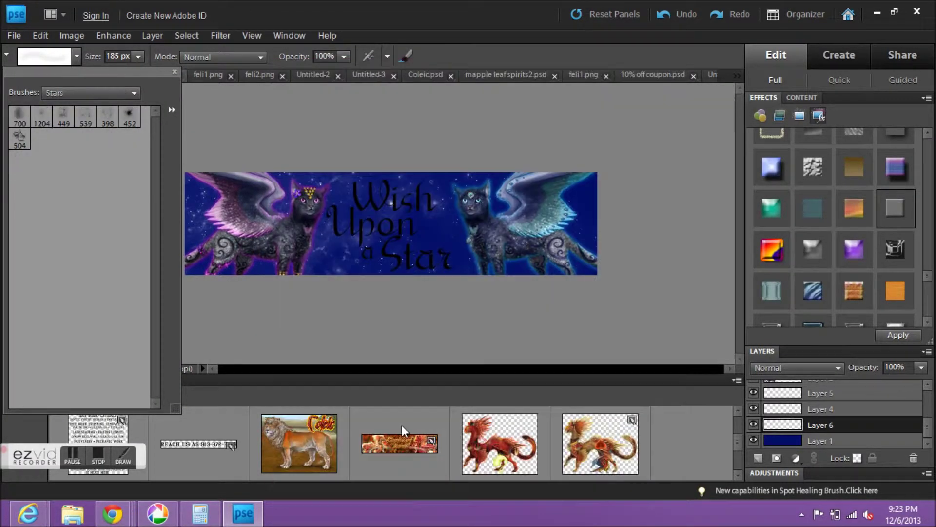
Stamp white stars over the banner's right half with the 1204 px Stars brush reduced to 800 px, and undo the extra stamp at left.
click(41, 117)
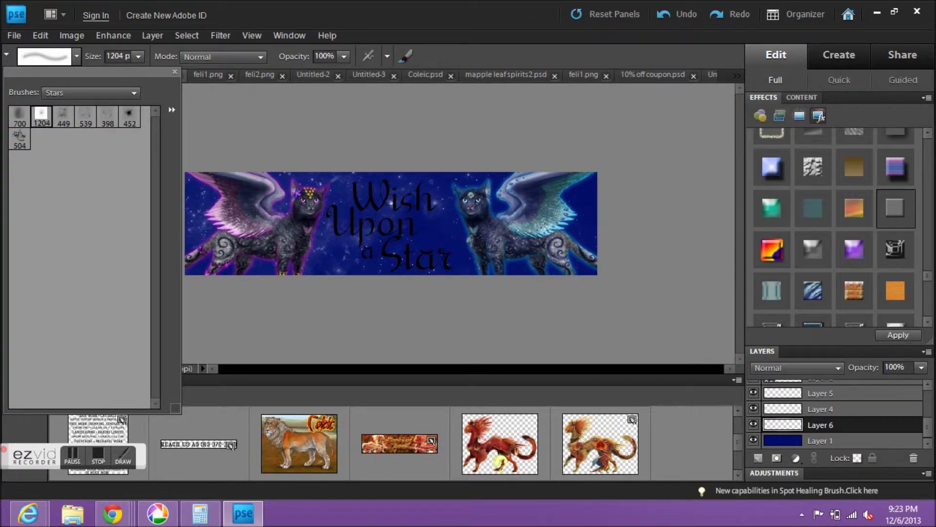
key(Escape)
key(bracketleft)
key(bracketleft)
key(bracketleft)
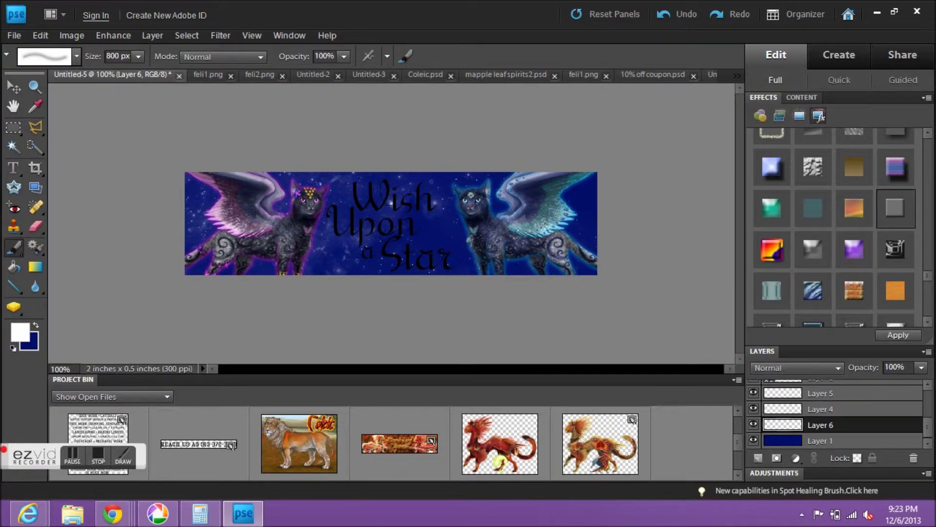
click(464, 223)
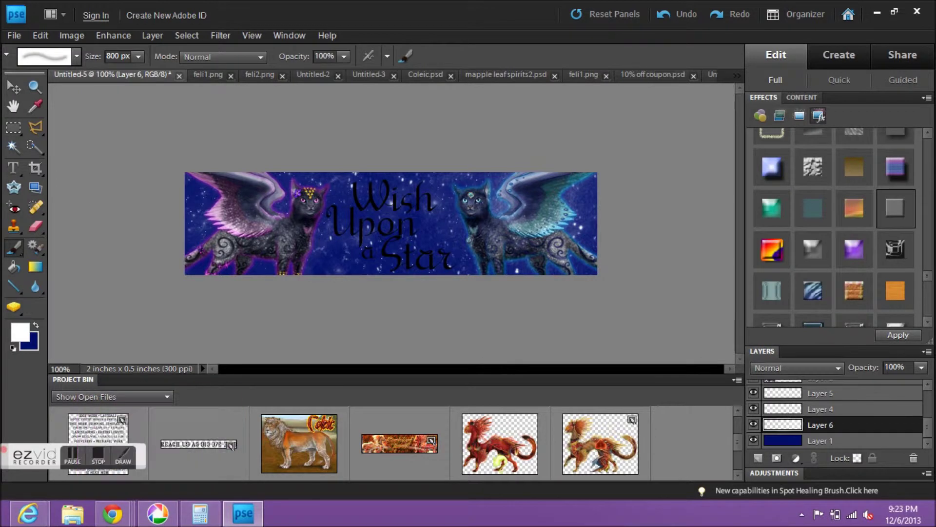
click(270, 223)
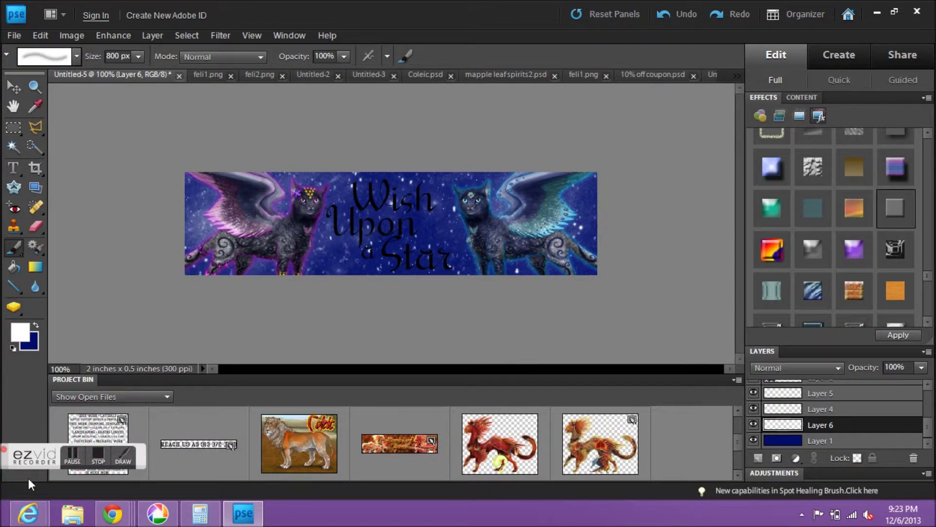
key(ctrl+z)
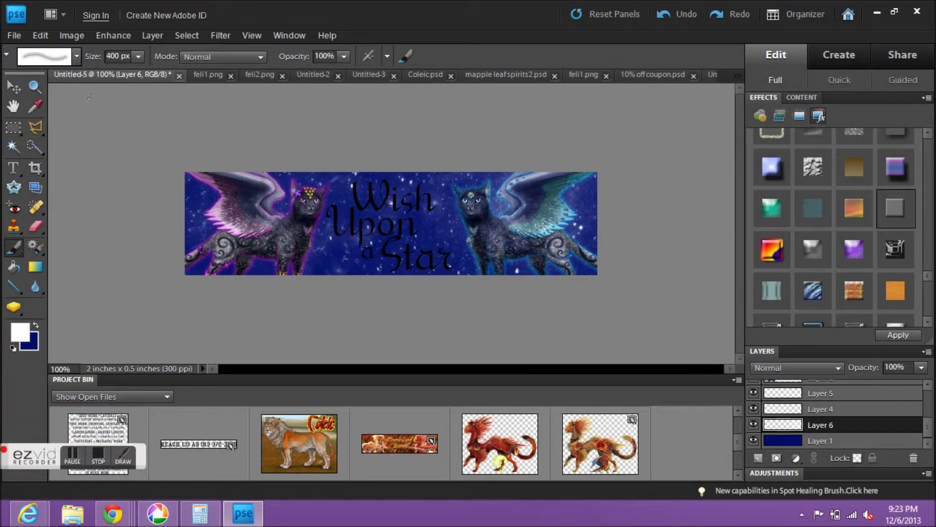
key(ctrl+y)
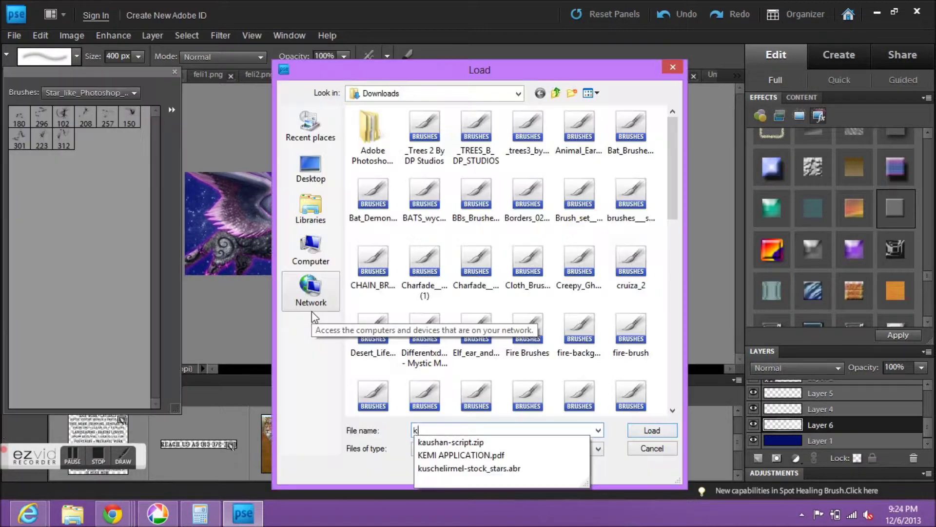
Load the kuschelirmel-stock_stars brush set and choose its 173 px single-star brush.
key(Down)
key(Down)
key(Down)
key(Return)
click(19, 137)
On a new layer above the lettering, stamp one white star on the "i" of Wish with the brush reduced to 90 px.
drag(825, 429, 843, 387)
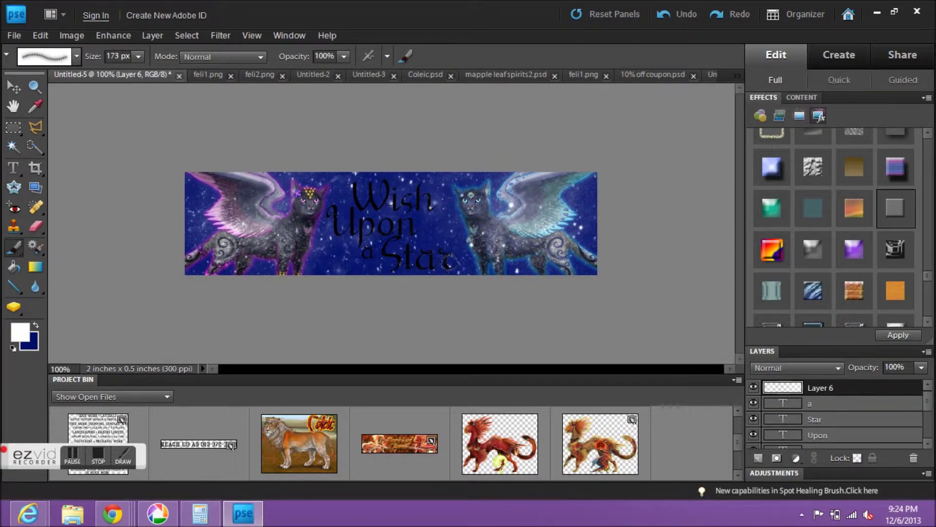
key(ctrl+z)
scroll(932, 427, up, 5)
click(758, 458)
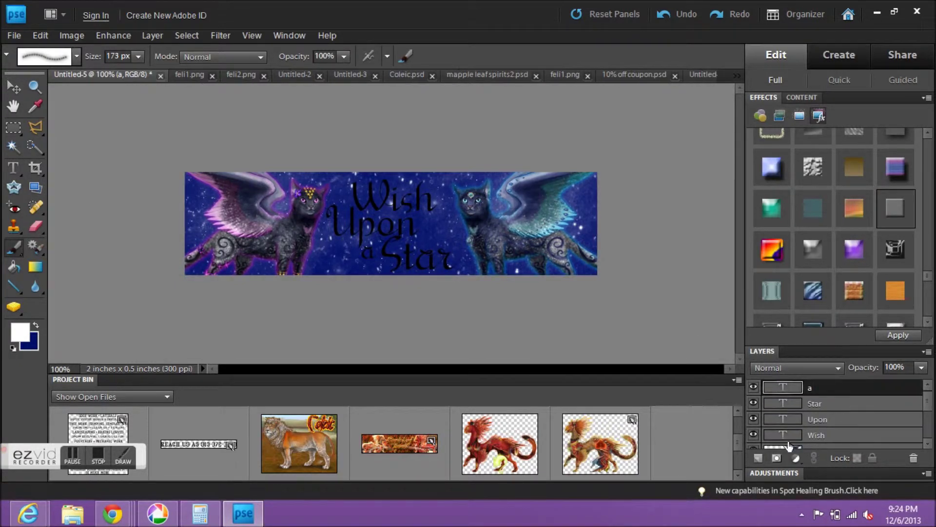
key(bracketleft)
key(bracketleft)
key(bracketleft)
key(bracketleft)
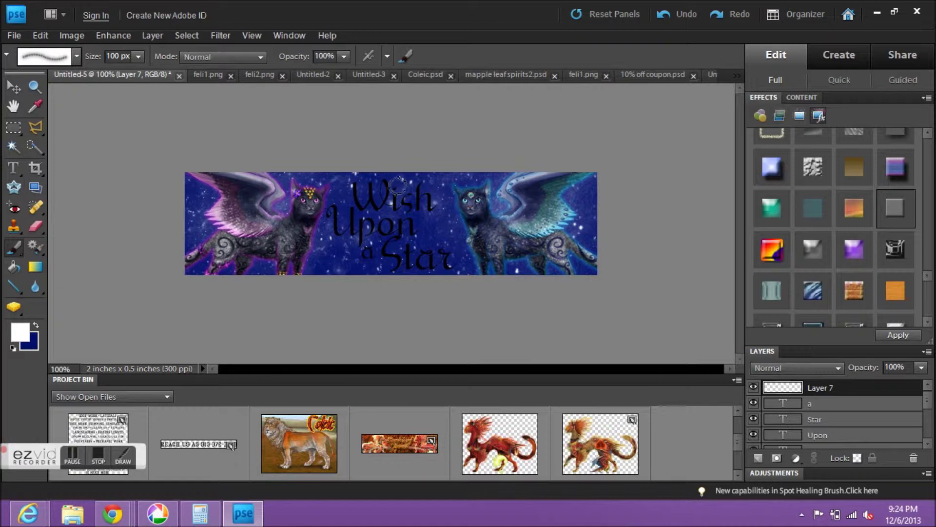
click(399, 186)
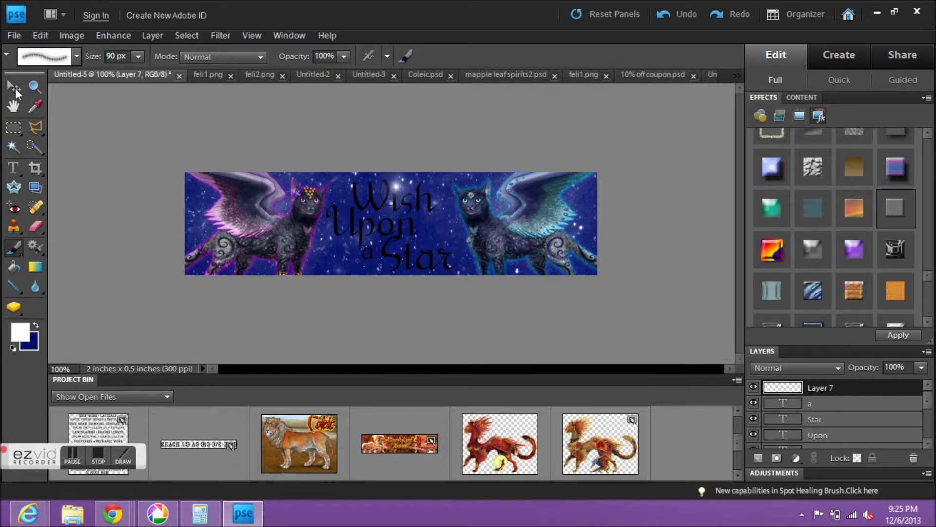
click(15, 88)
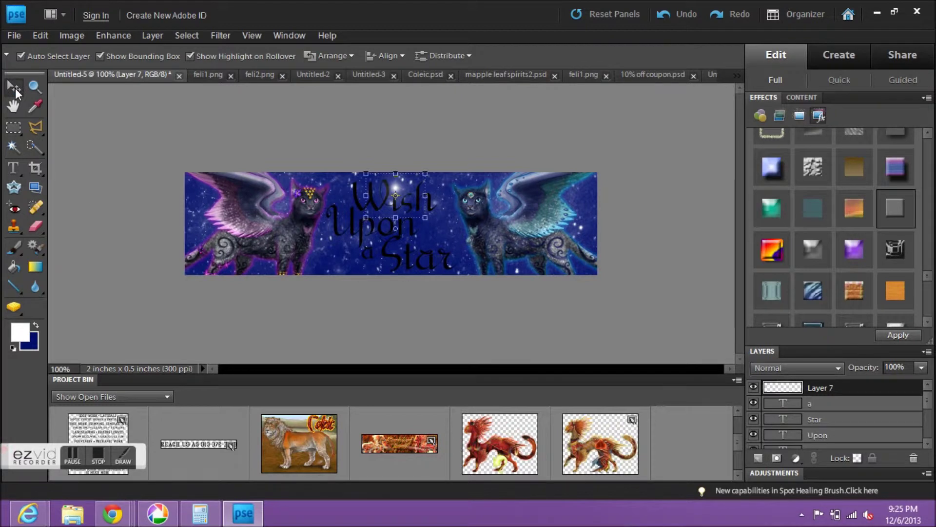
click(247, 343)
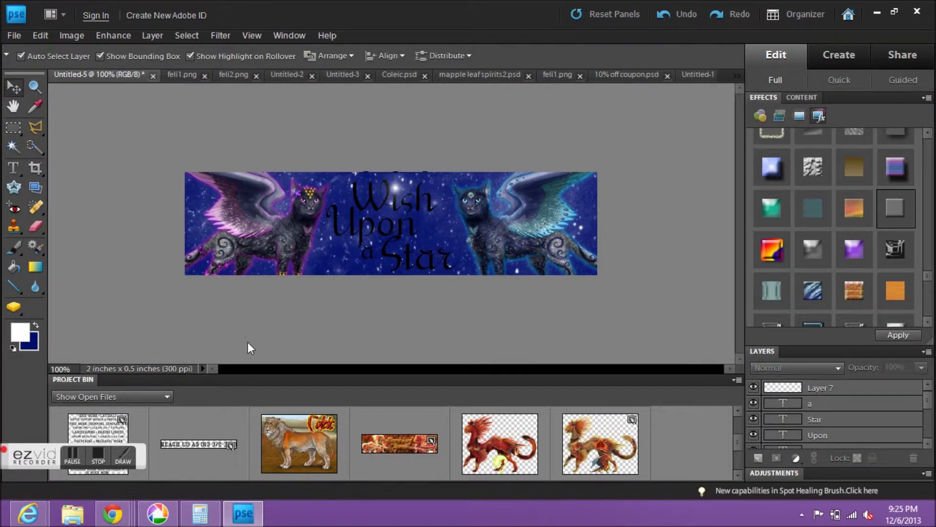
click(318, 240)
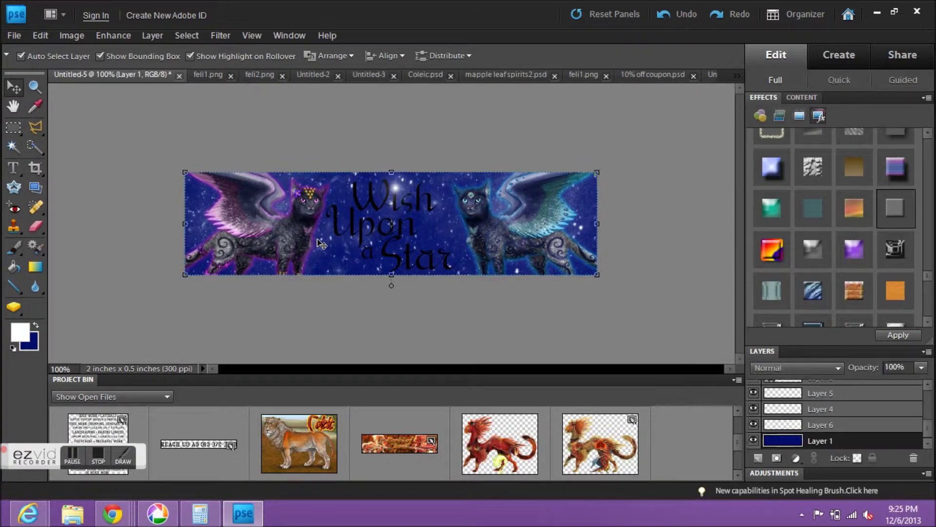
click(850, 431)
key(e)
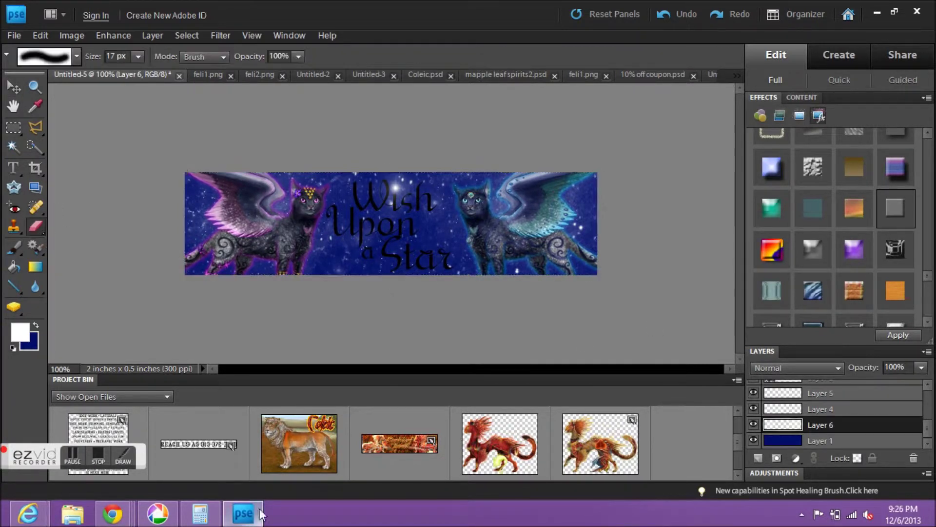
Switch to Chrome and copy the customer's user ID from the second banner request in the Felisfire message.
click(867, 457)
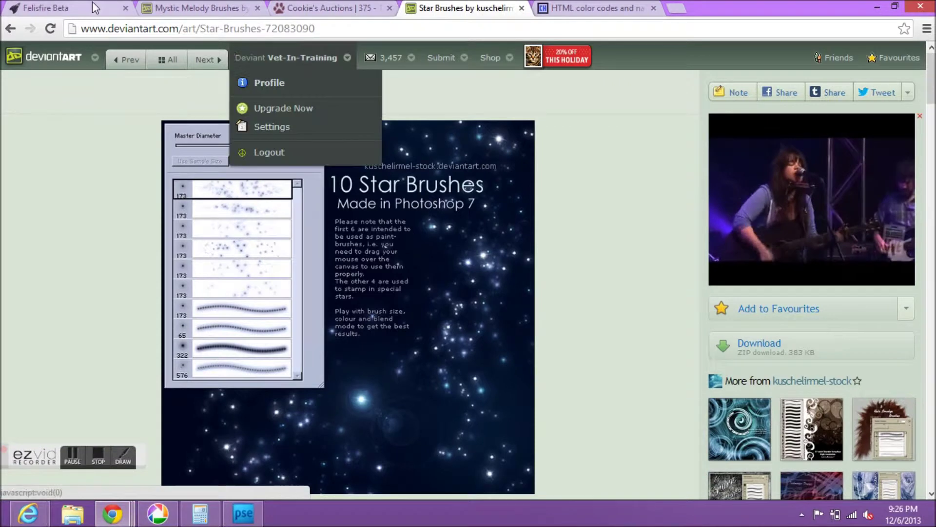
click(96, 6)
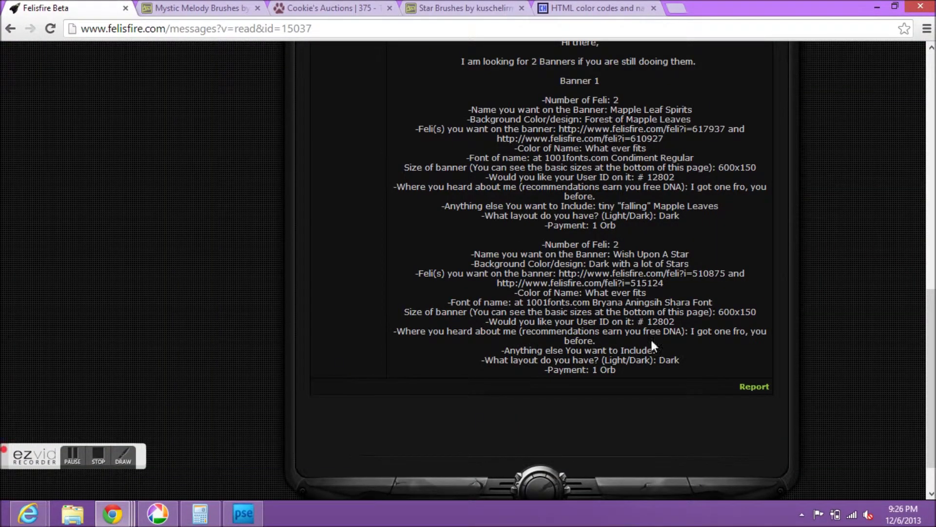
drag(637, 321, 672, 323)
key(ctrl+c)
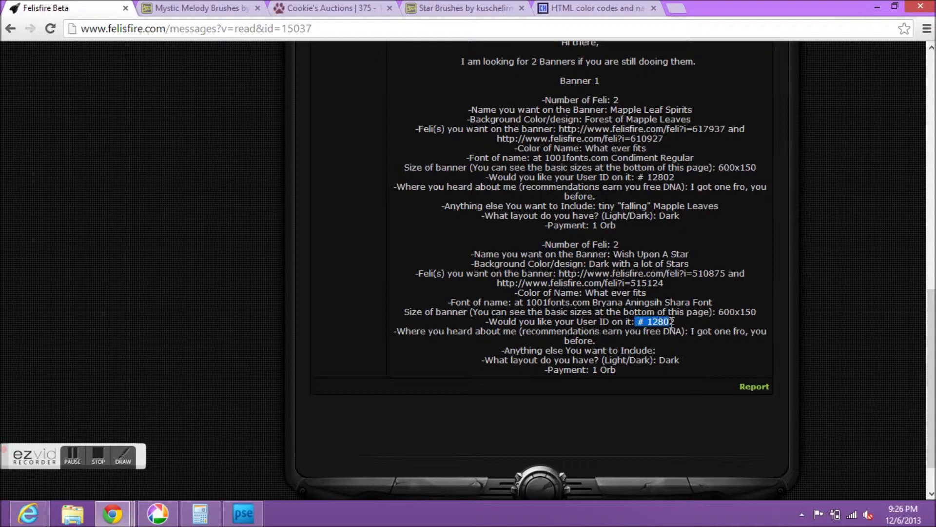
Back in Photoshop Elements, paste the user ID as white text at the banner's upper left and move its layer above all others.
click(261, 509)
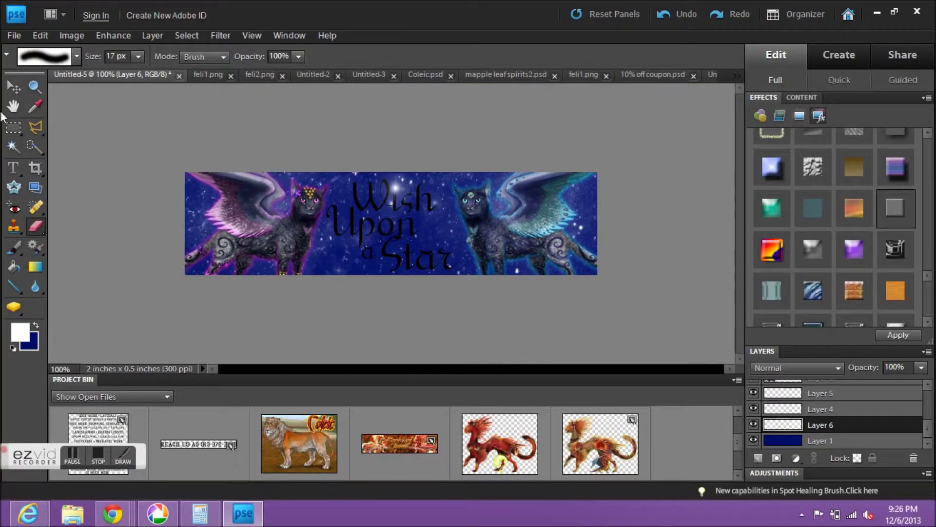
click(14, 168)
click(198, 195)
key(ctrl+v)
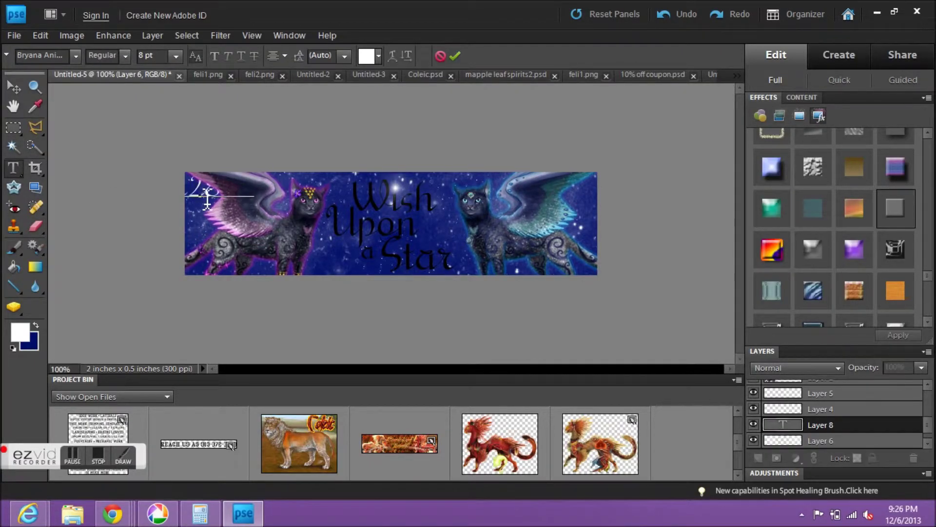
click(14, 88)
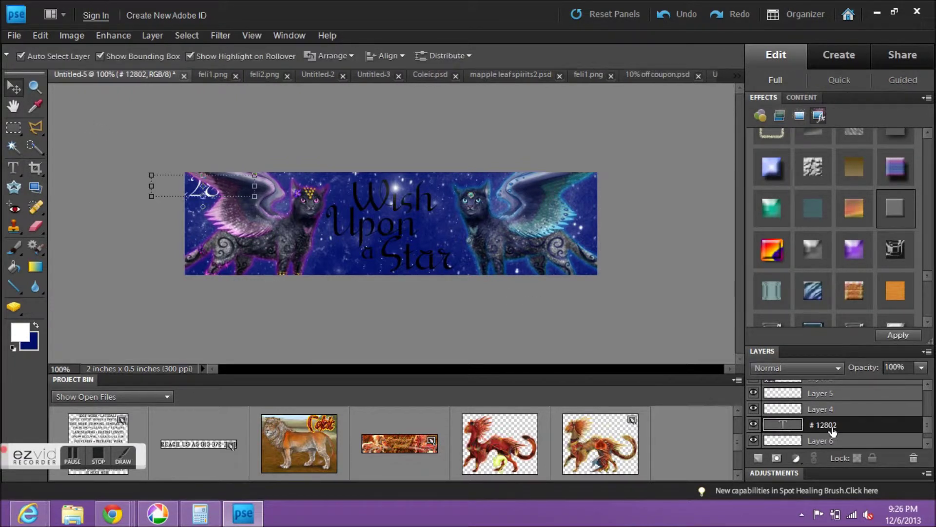
drag(836, 377, 832, 385)
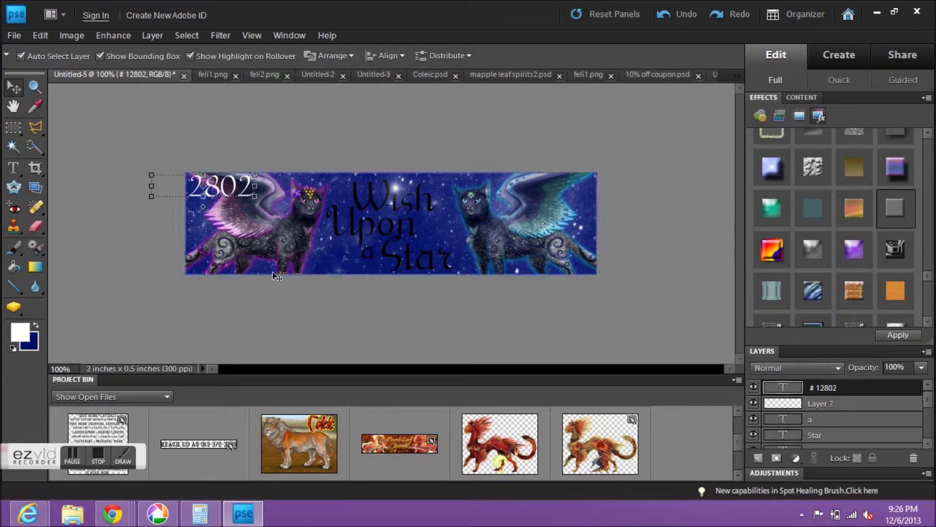
Set the user ID text to 4 pt and move it onto the left feli's wing.
double_click(226, 193)
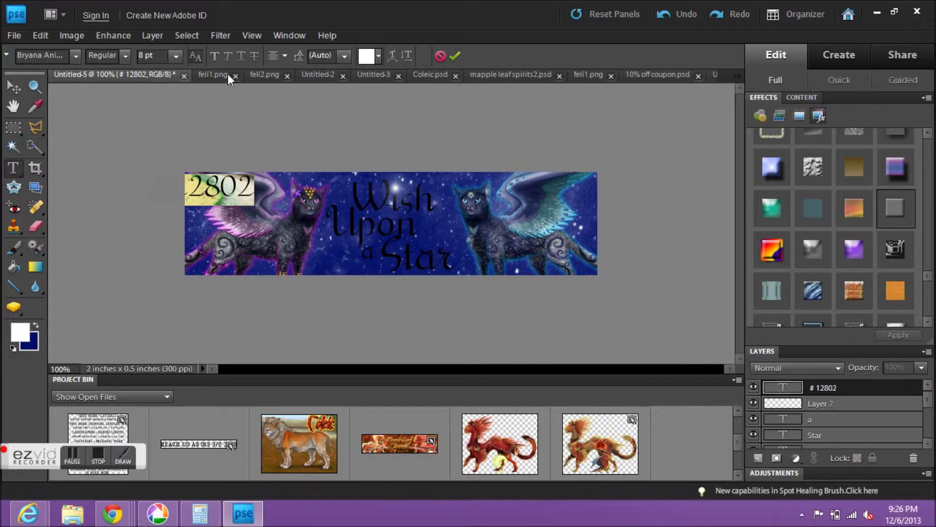
double_click(155, 56)
text(4)
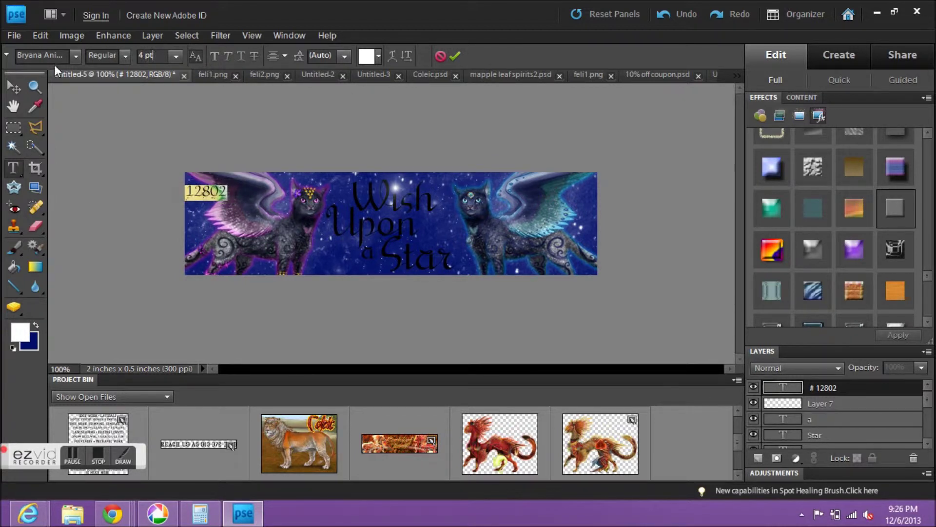
click(13, 89)
drag(196, 199, 232, 220)
Remove the space after the # in the user ID text and place it in the banner's upper-right corner.
key(t)
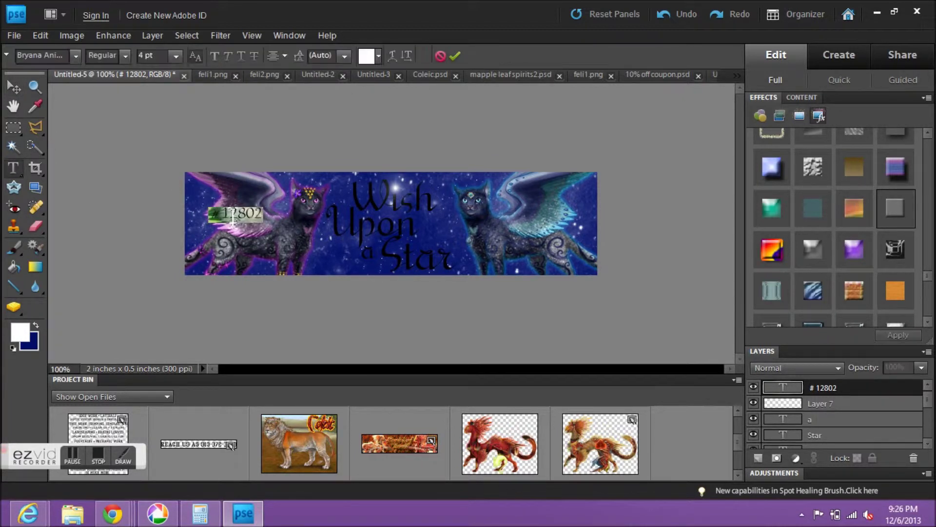
click(232, 219)
click(14, 88)
drag(233, 215, 559, 189)
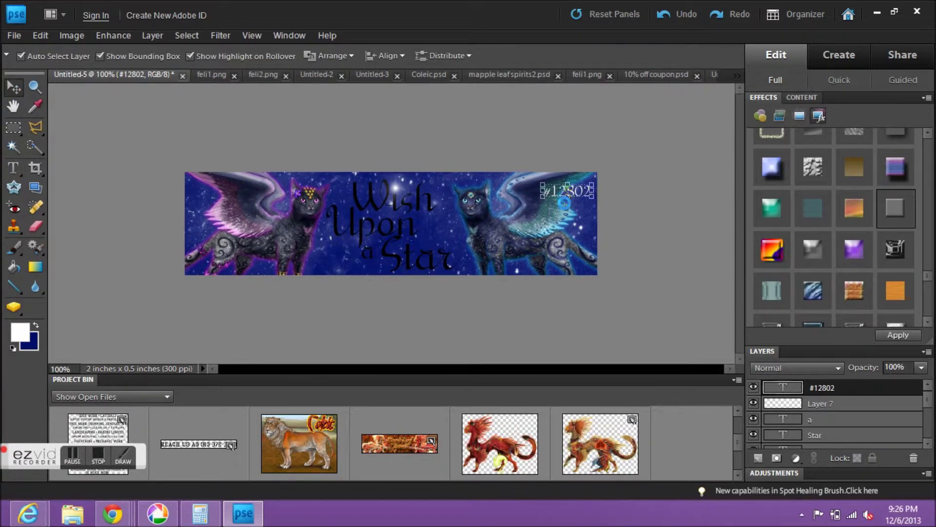
click(637, 265)
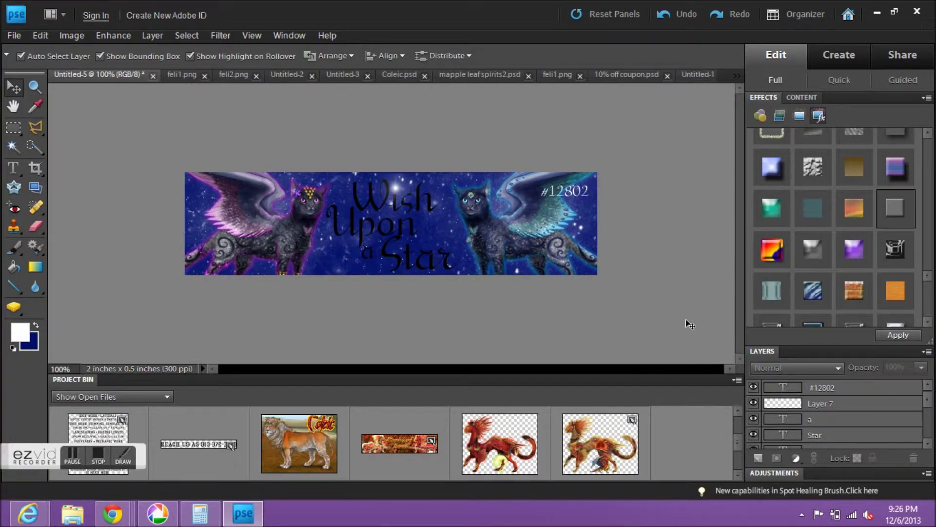
Apply the Scalloped Edge bevel style to the Wish text layer.
click(863, 435)
scroll(861, 424, down, 3)
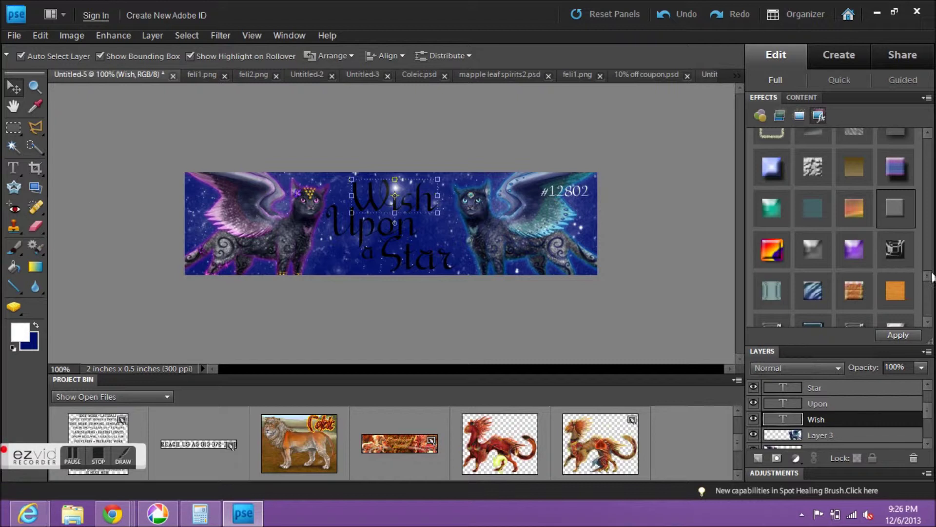
mouse_move(928, 275)
mouse_down()
mouse_move(933, 296)
mouse_move(930, 259)
mouse_up()
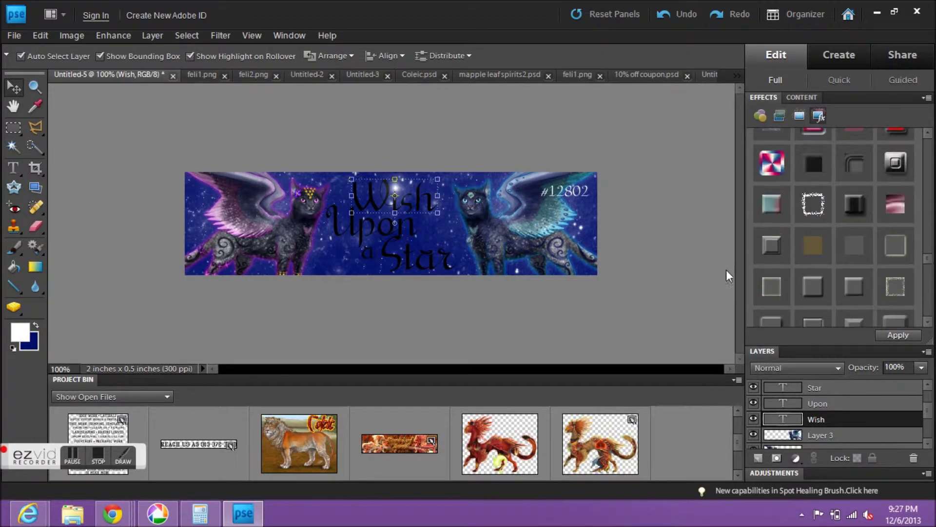
click(766, 248)
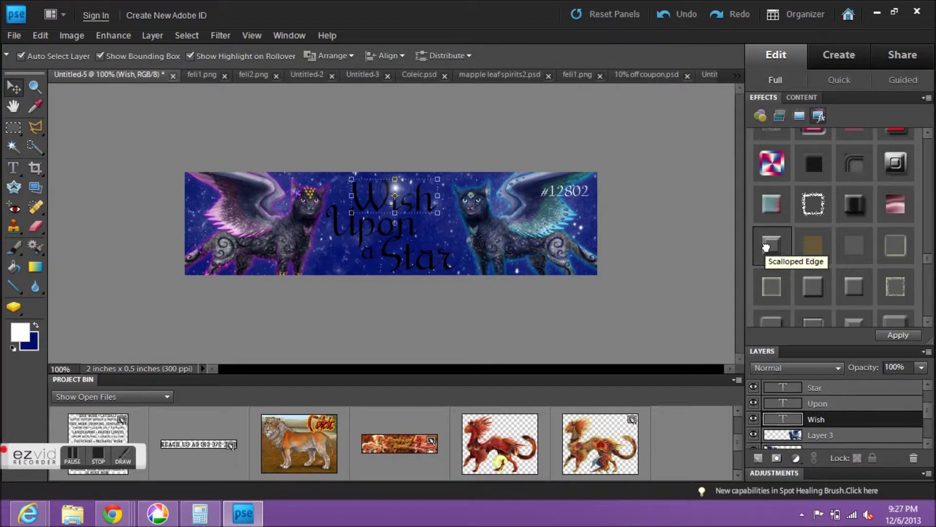
double_click(771, 250)
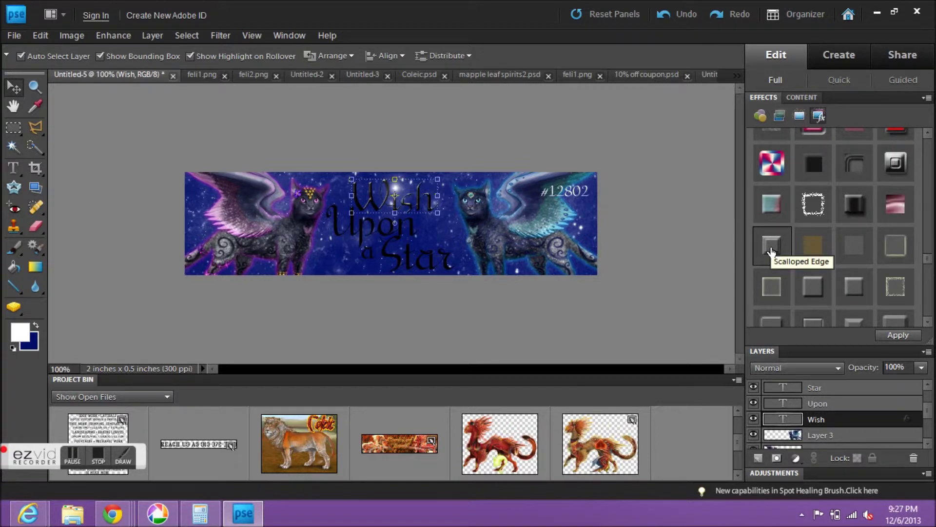
Add an outer glow with a size of 5 px to the Wish text layer.
double_click(908, 422)
click(497, 139)
click(506, 220)
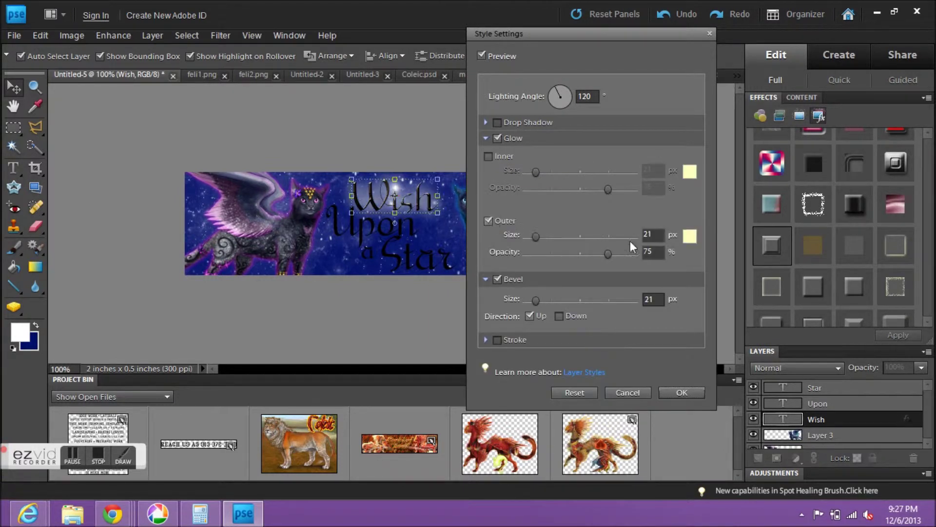
drag(660, 234, 603, 235)
text(10)
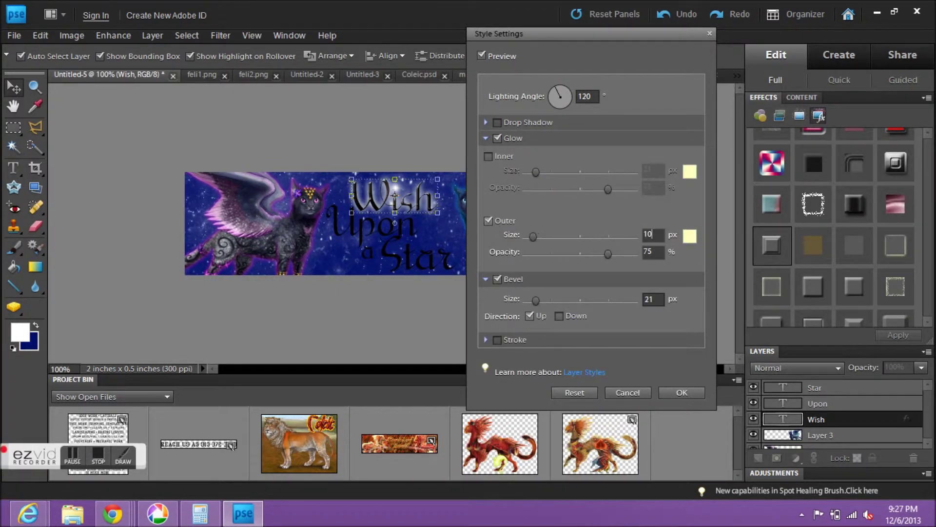
key(BackSpace)
key(BackSpace)
text(5)
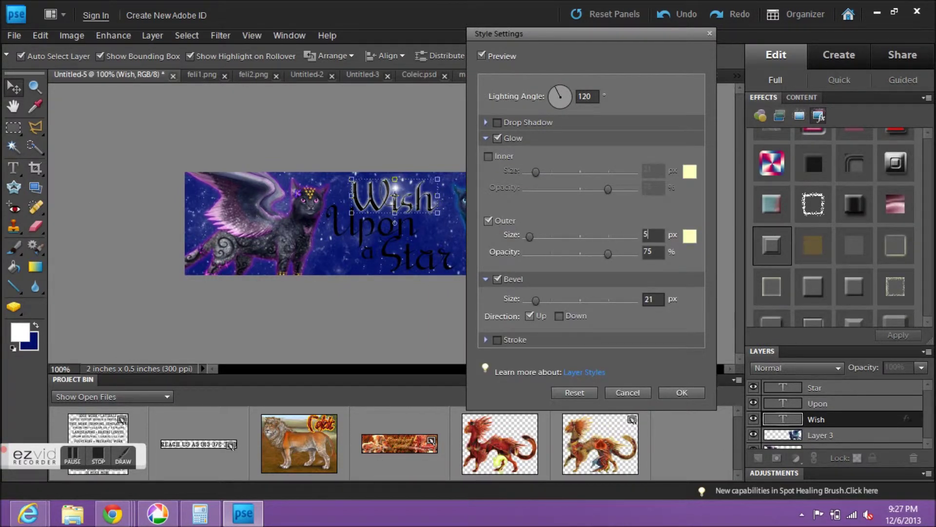
Change the Wish layer's outer glow colour to white (ffffff).
click(692, 239)
click(453, 192)
click(467, 171)
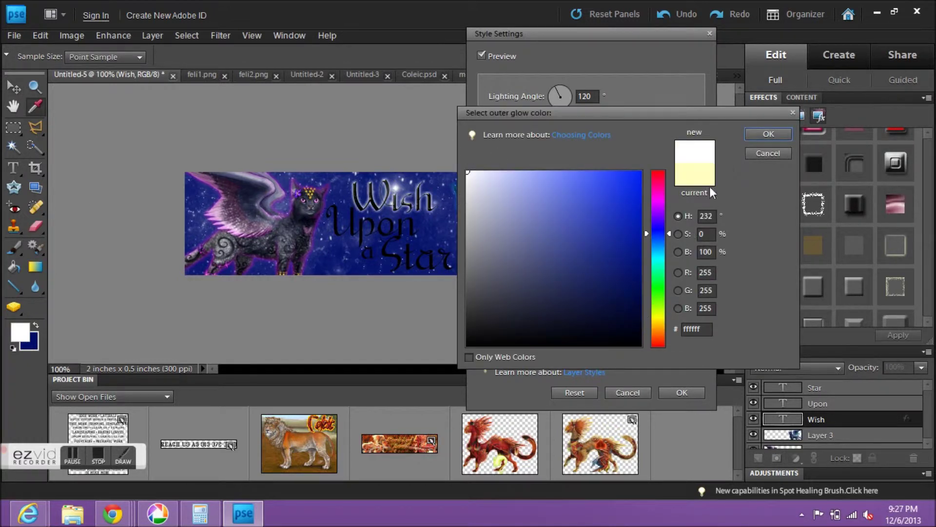
click(759, 132)
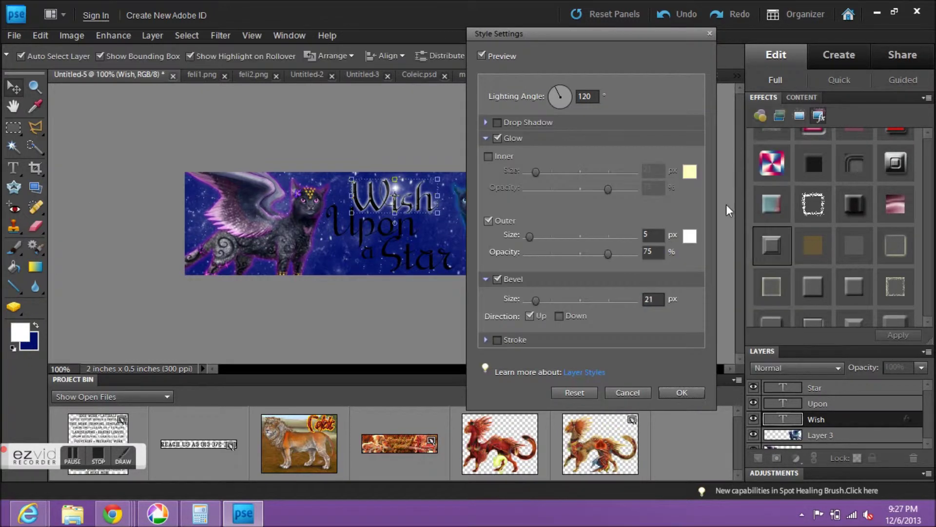
Add a drop shadow with a distance of about 9 px to the Wish text and accept the style settings.
click(497, 122)
mouse_move(537, 160)
mouse_down()
mouse_move(527, 162)
mouse_move(528, 144)
mouse_move(532, 160)
mouse_up()
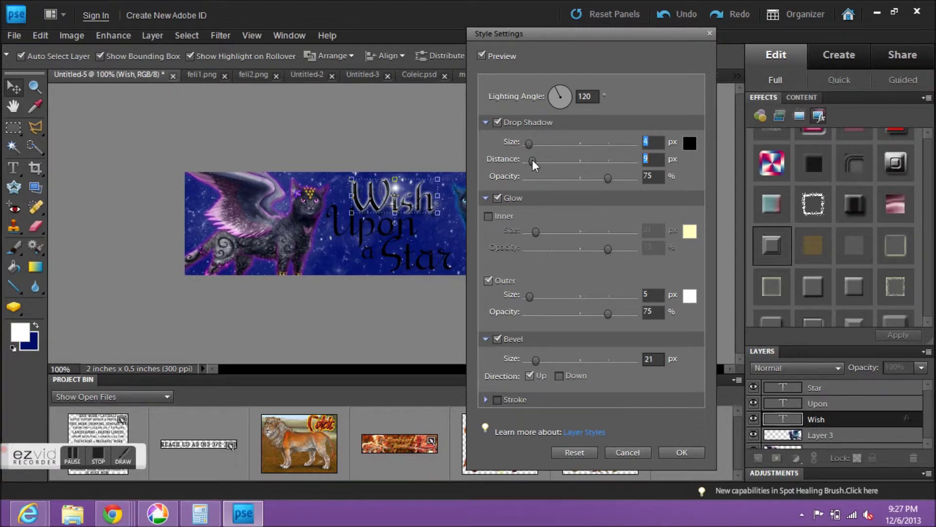
click(686, 450)
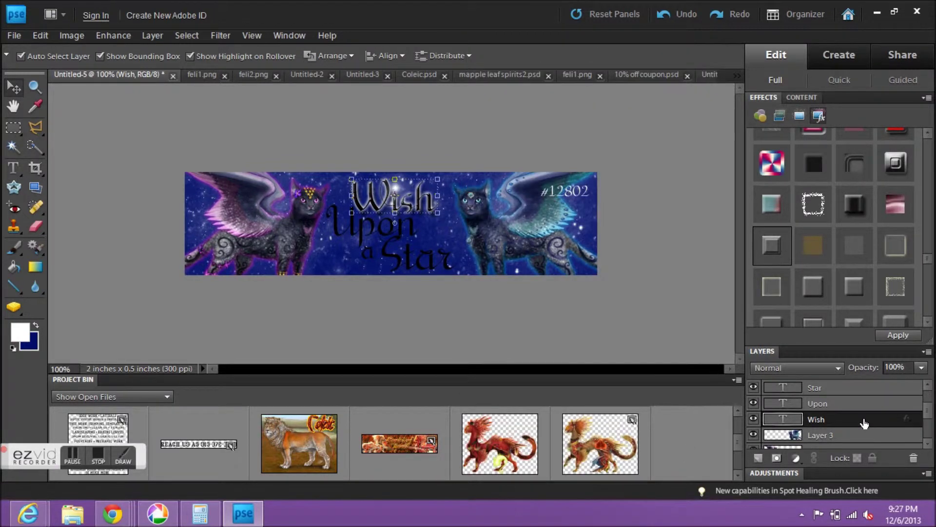
Copy the Wish layer's style and paste it onto the Upon, Star and a text layers.
right_click(866, 420)
click(868, 391)
right_click(868, 404)
click(870, 388)
right_click(852, 388)
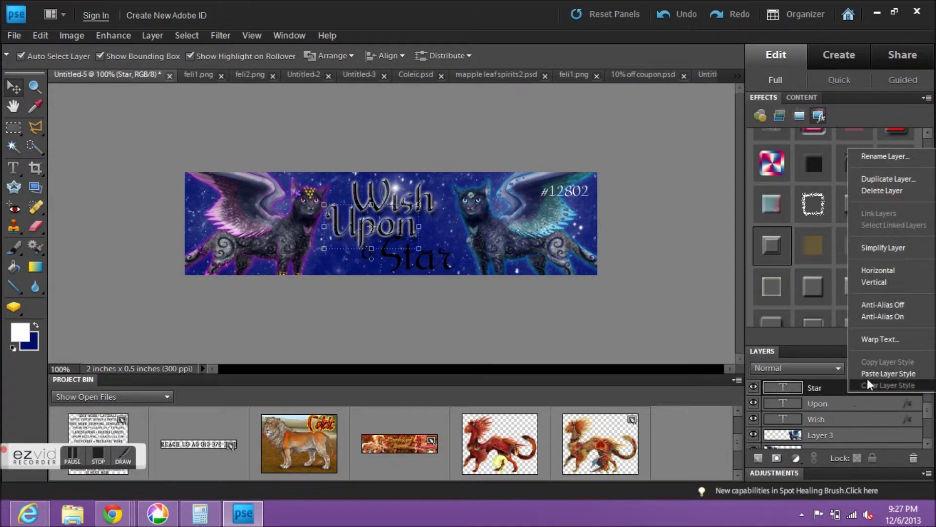
click(874, 375)
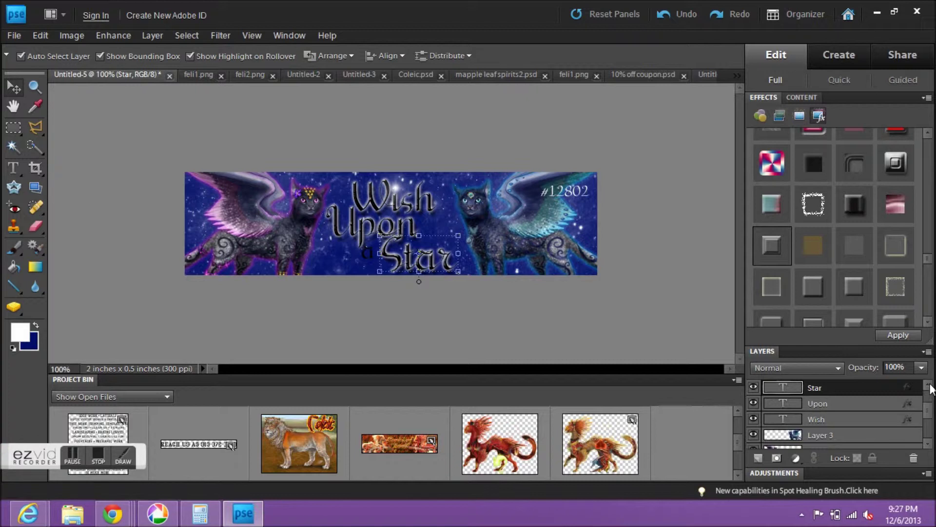
click(929, 386)
right_click(839, 409)
click(867, 385)
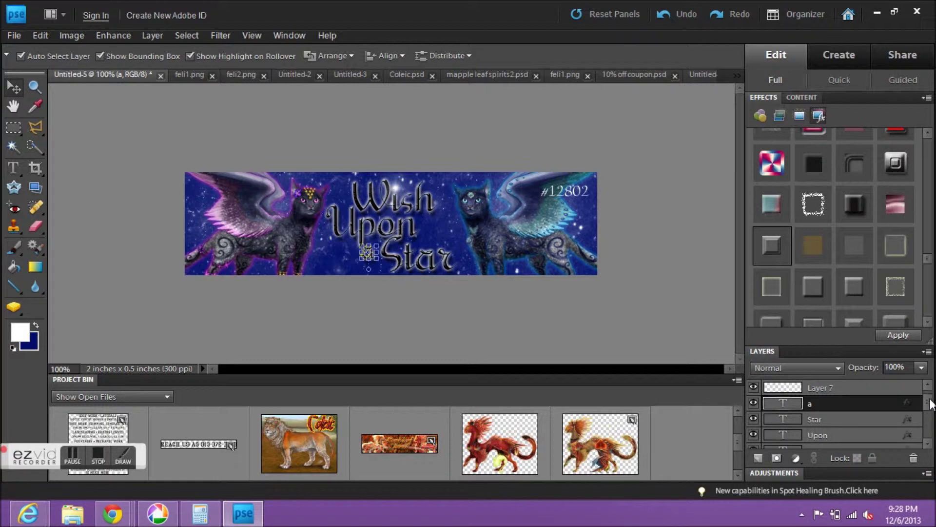
Paste the copied layer style onto the user ID text layer.
click(928, 385)
click(839, 387)
right_click(858, 387)
click(877, 367)
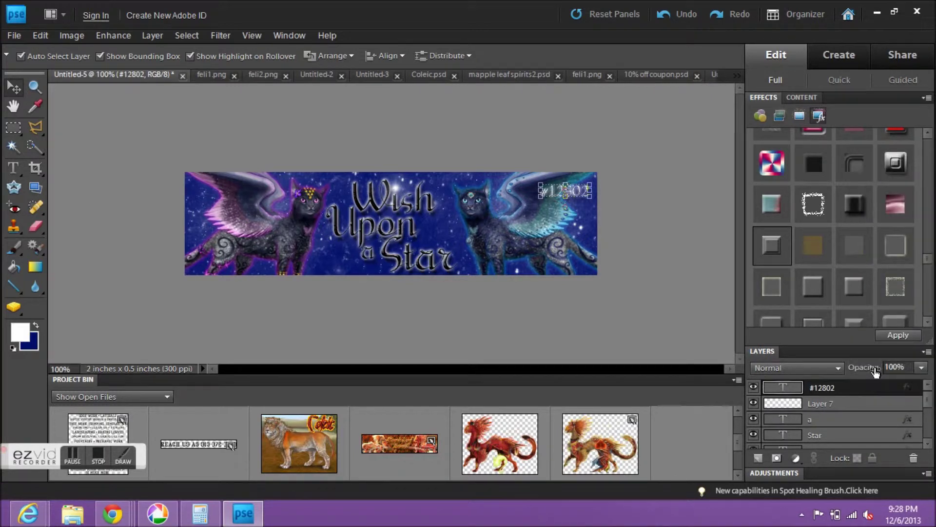
Recolour the user ID text in the banner's upper-right corner to black.
click(15, 172)
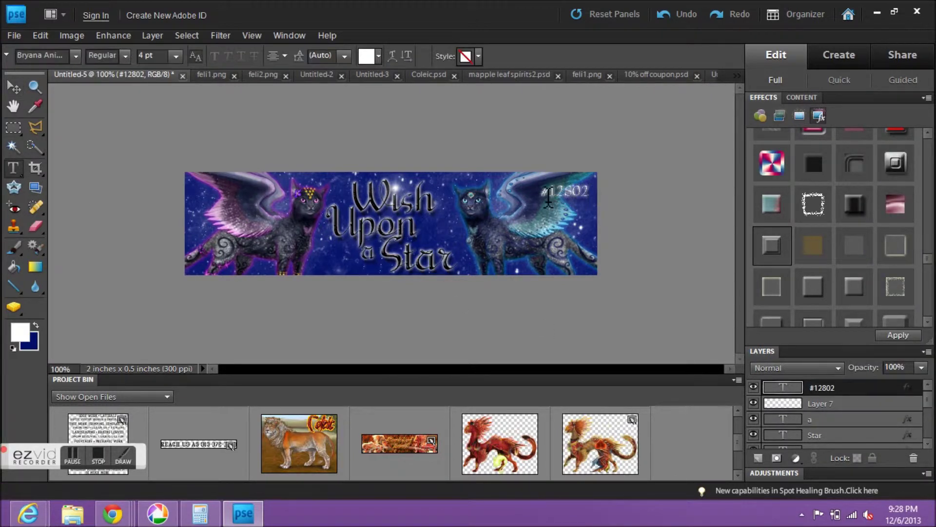
drag(543, 191, 605, 191)
click(12, 346)
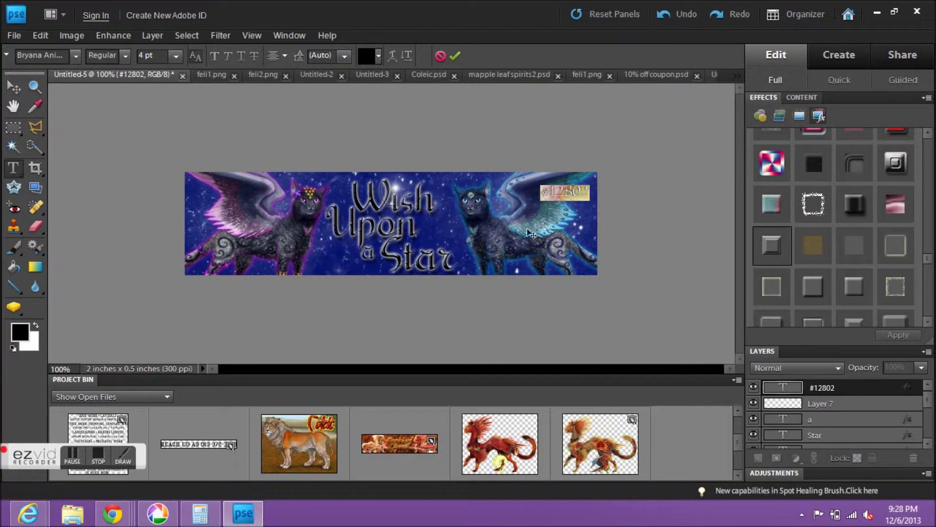
Add a white outer glow with a size of 5 px to the user ID text's layer style.
right_click(554, 195)
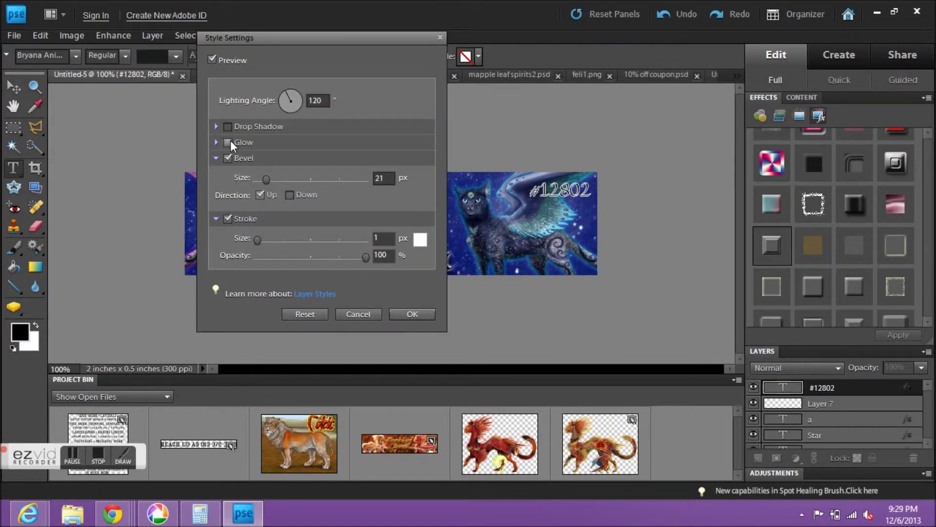
click(228, 142)
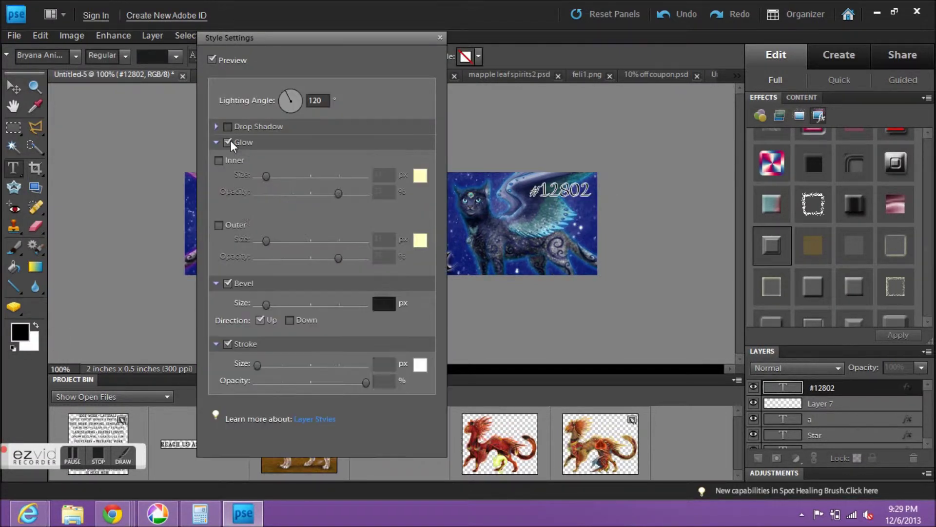
click(420, 240)
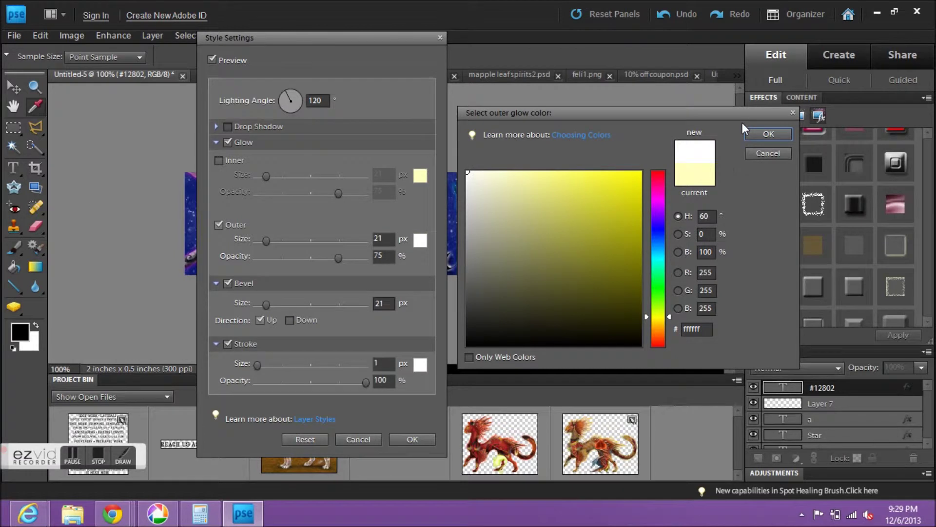
click(768, 134)
text(5)
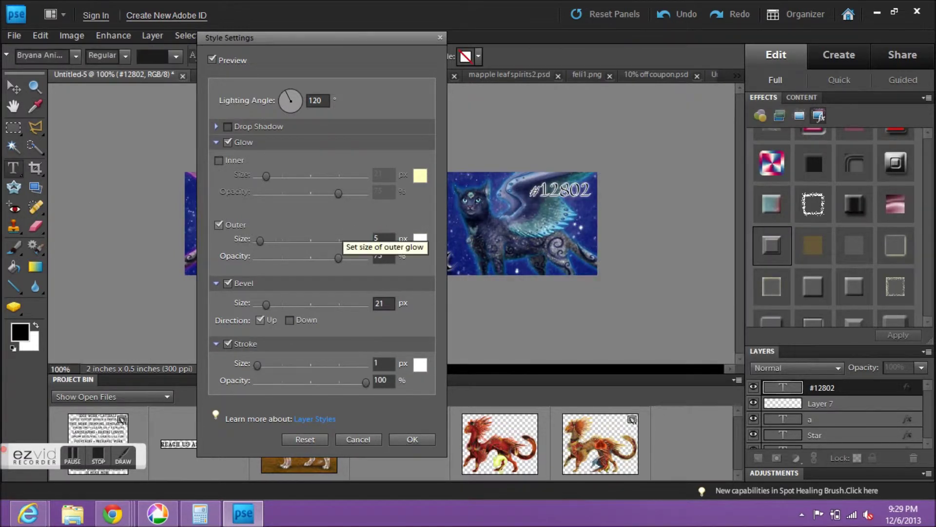
Add a drop shadow with a reduced distance to the user ID text and accept the style settings.
click(228, 126)
drag(271, 165, 259, 169)
key(Return)
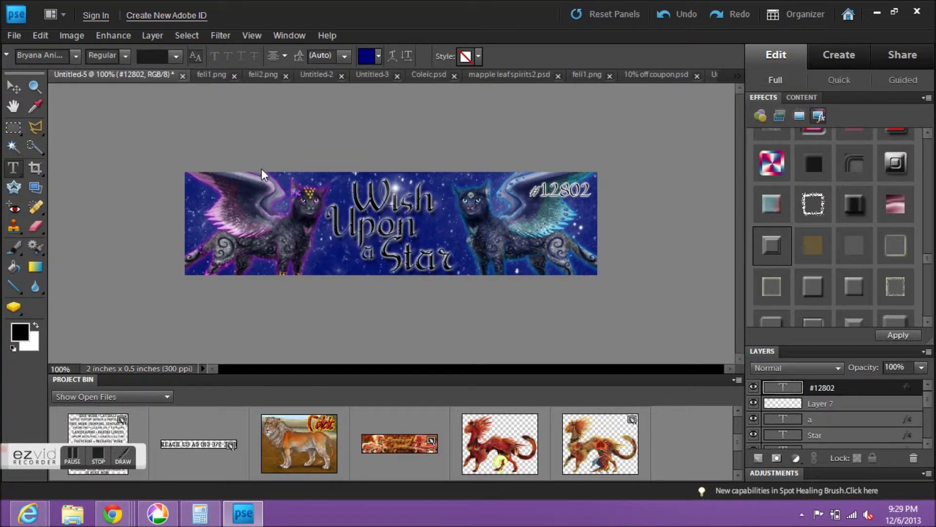
Apply Faux Bold to the user ID text.
double_click(540, 199)
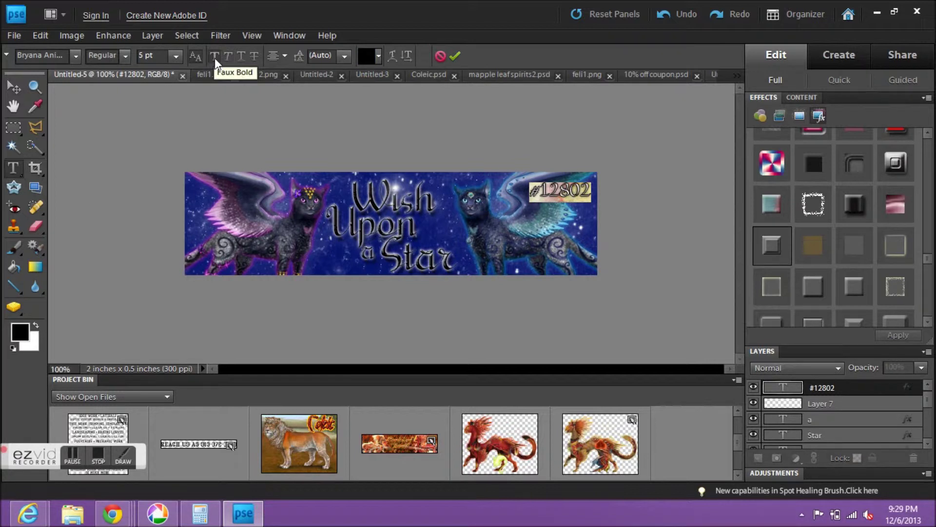
click(668, 236)
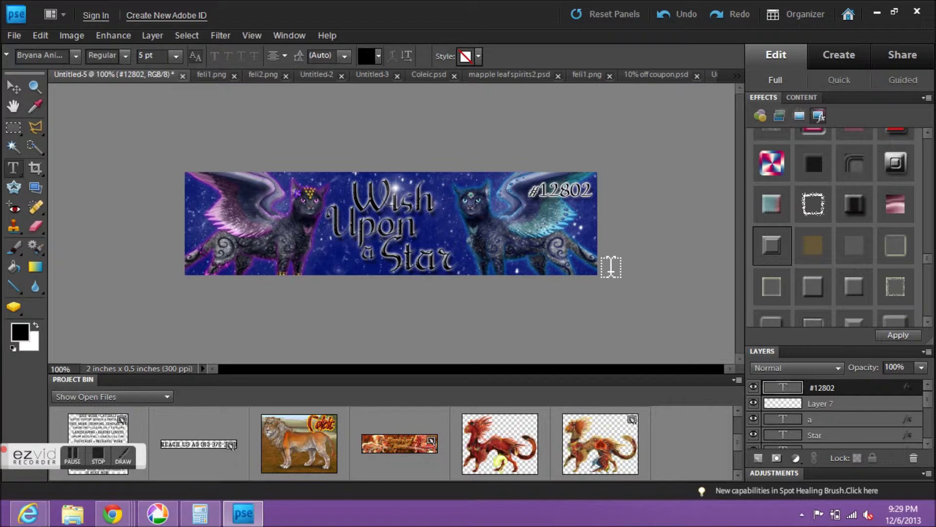
Try to shift the a, Star, Upon and Wish text layers slightly upward together.
click(835, 421)
scroll(907, 443, down, 2)
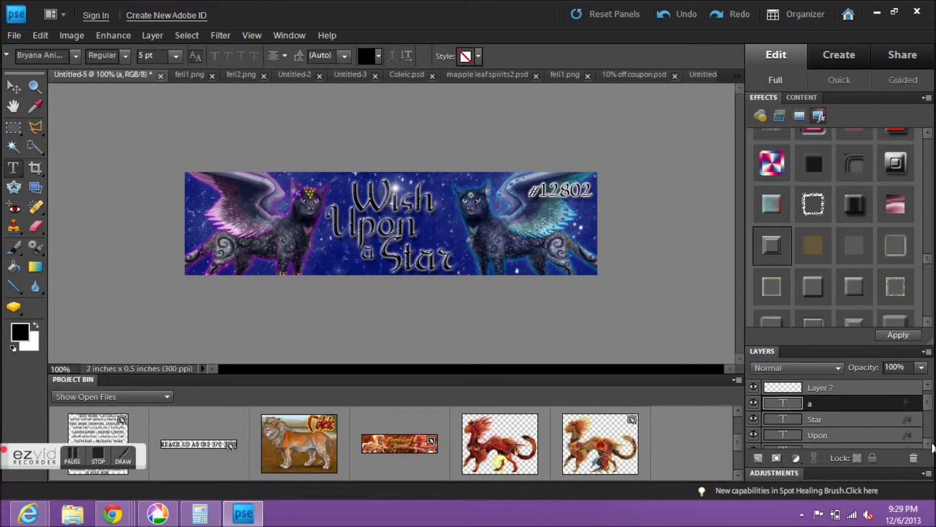
shift+click(852, 440)
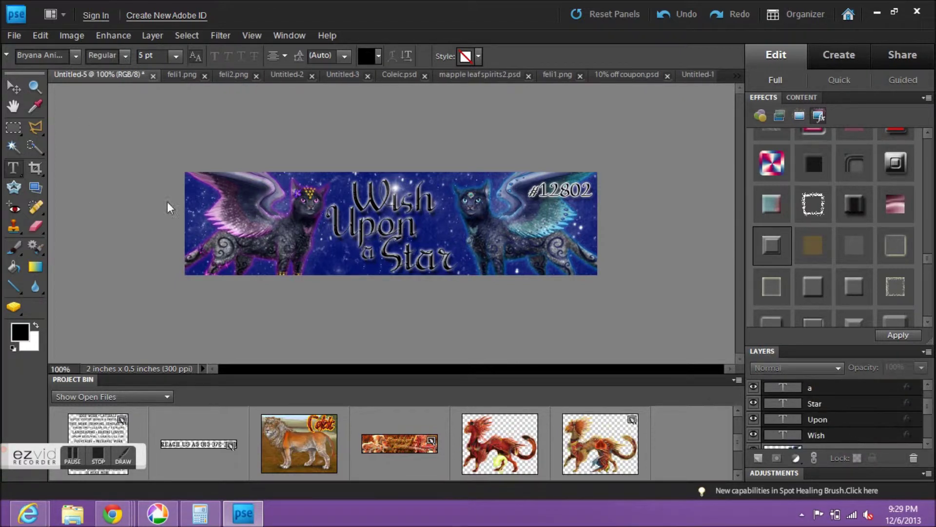
click(13, 90)
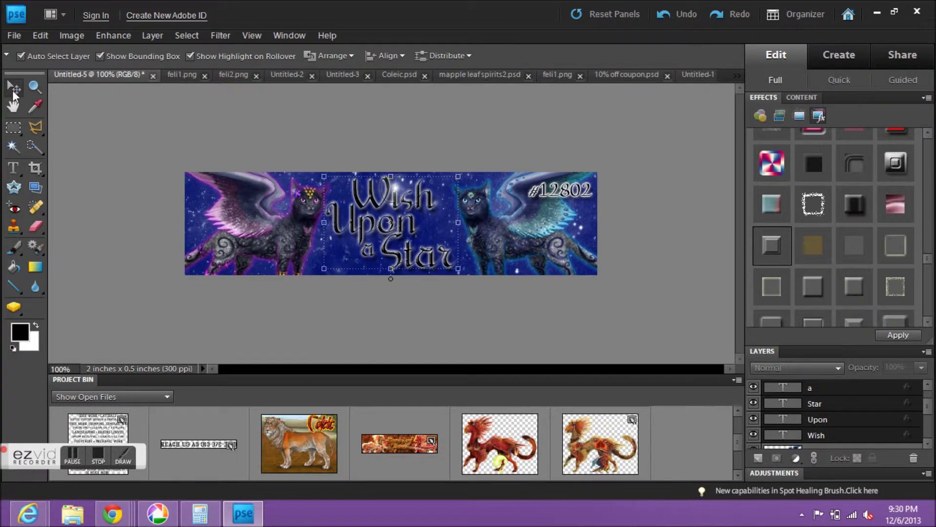
key(ctrl+z)
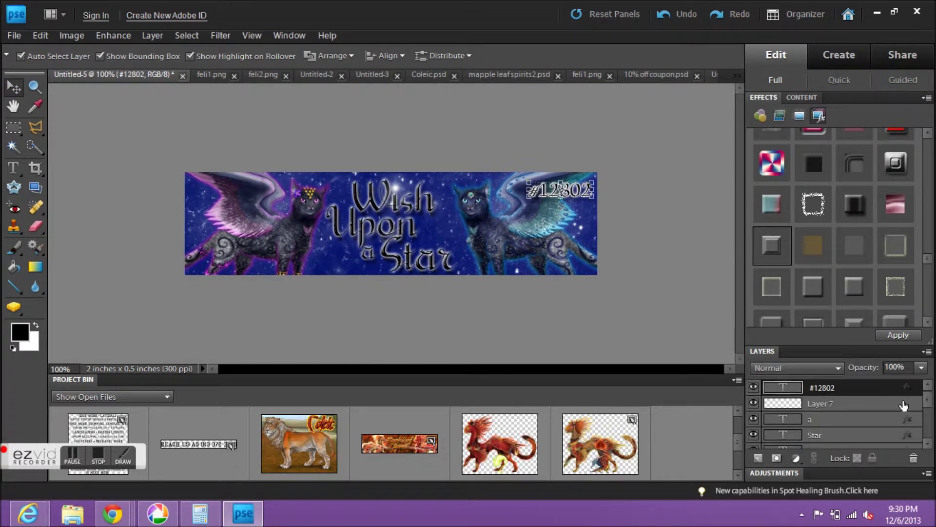
Select Layer 7 together with the a, Star, Upon and Wish text layers and shift them slightly upward.
click(821, 407)
click(927, 444)
click(927, 443)
shift+click(862, 436)
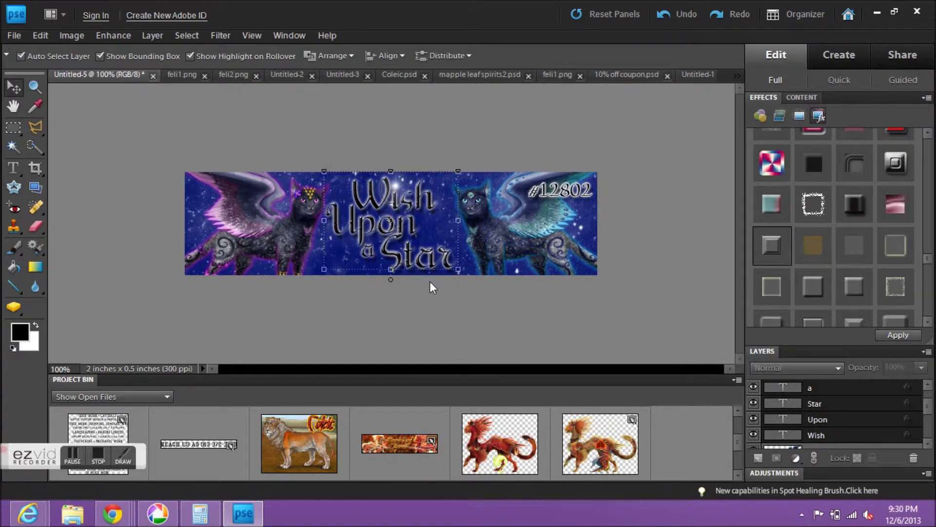
click(600, 318)
Load the outline of the Wish text as a selection and add a new empty layer above the a text layer.
click(858, 436)
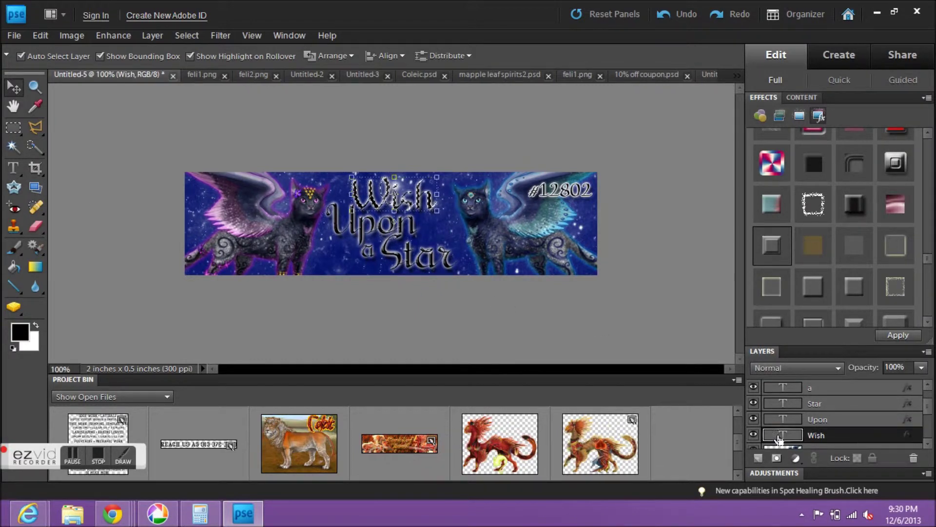
click(758, 457)
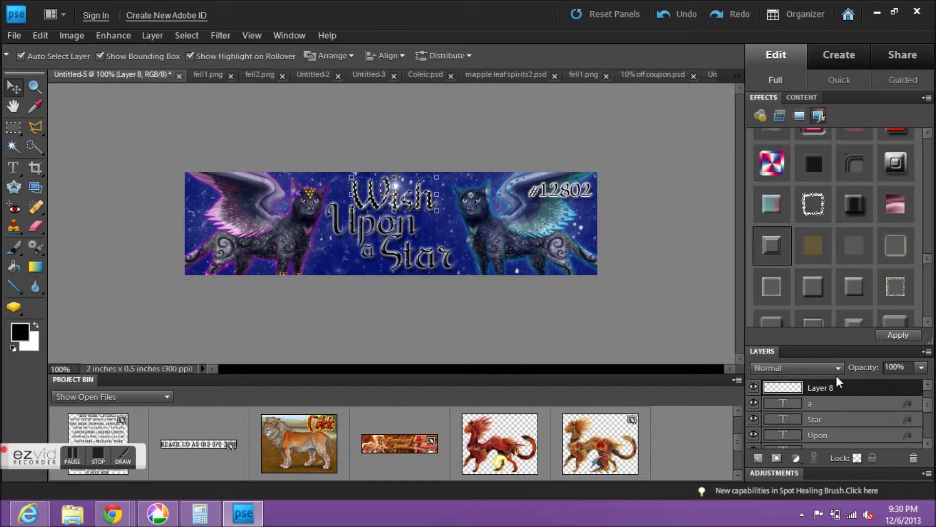
Load the kuschelirmel-stock_stars.abr brush set for the Brush tool.
click(12, 253)
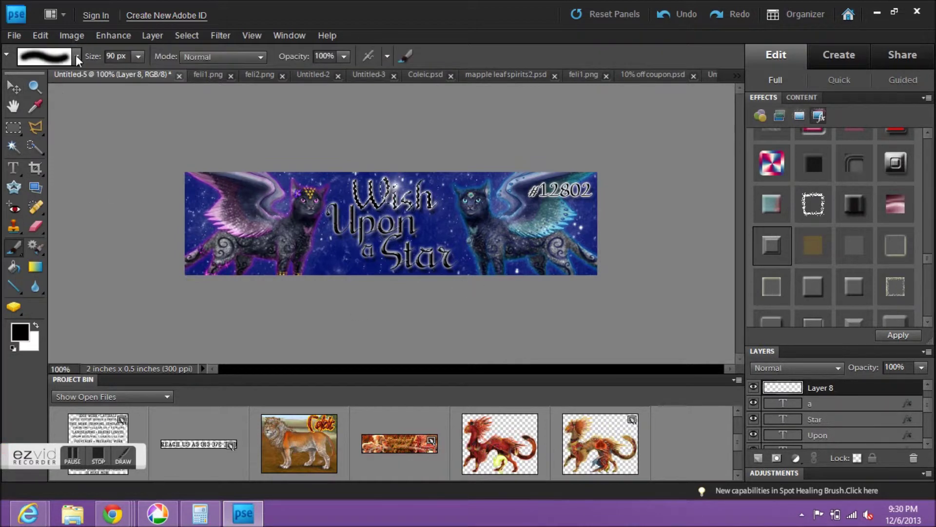
click(77, 56)
click(172, 109)
click(226, 317)
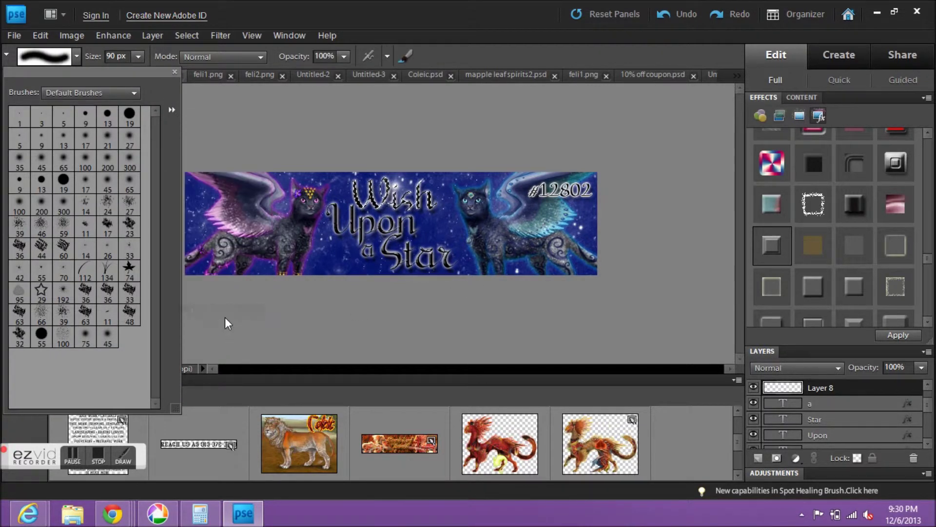
text(ku)
key(Down)
key(Down)
key(Down)
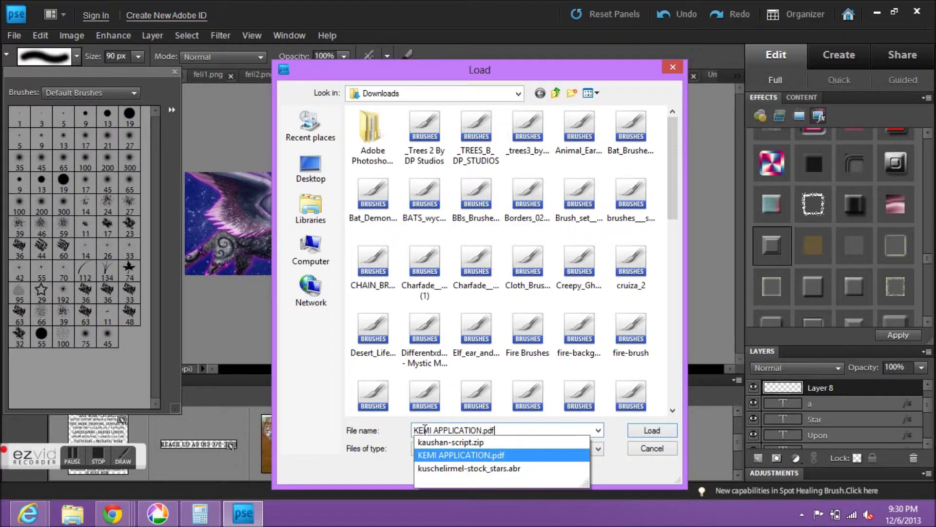
key(Return)
Choose the 322 px star brush and switch the foreground colour to white.
click(63, 139)
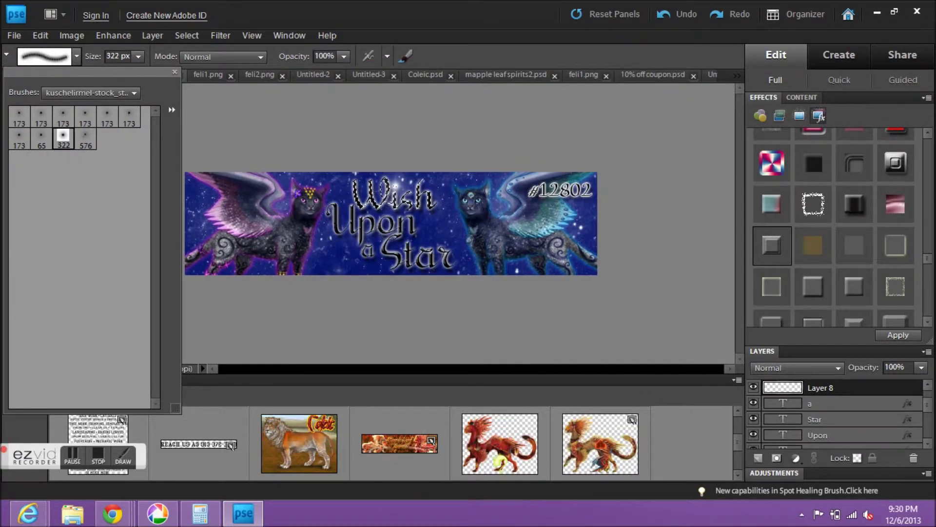
click(349, 172)
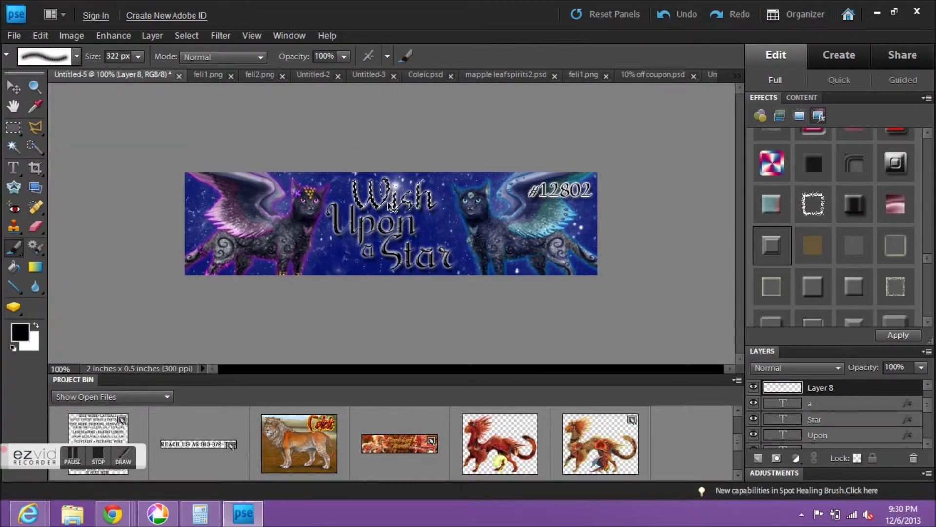
key(x)
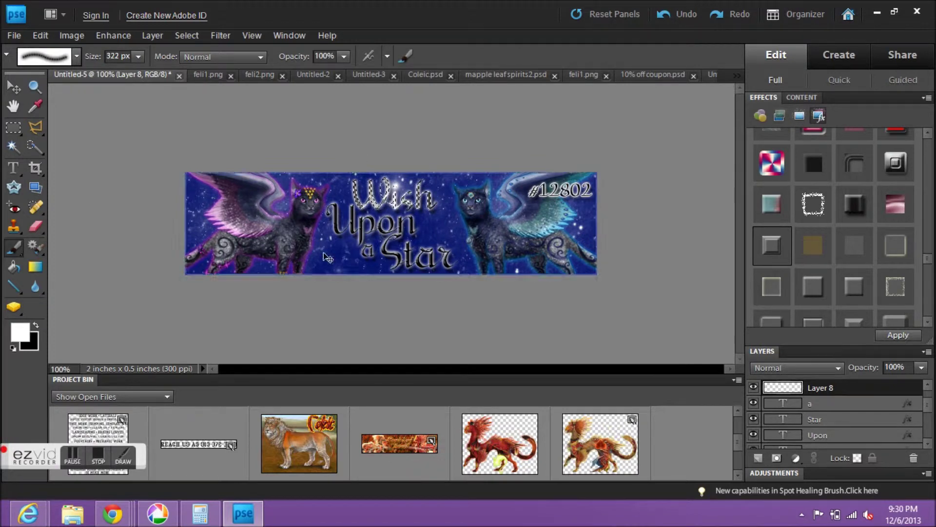
Load the Stars brush set for the Brush tool.
click(64, 61)
click(172, 109)
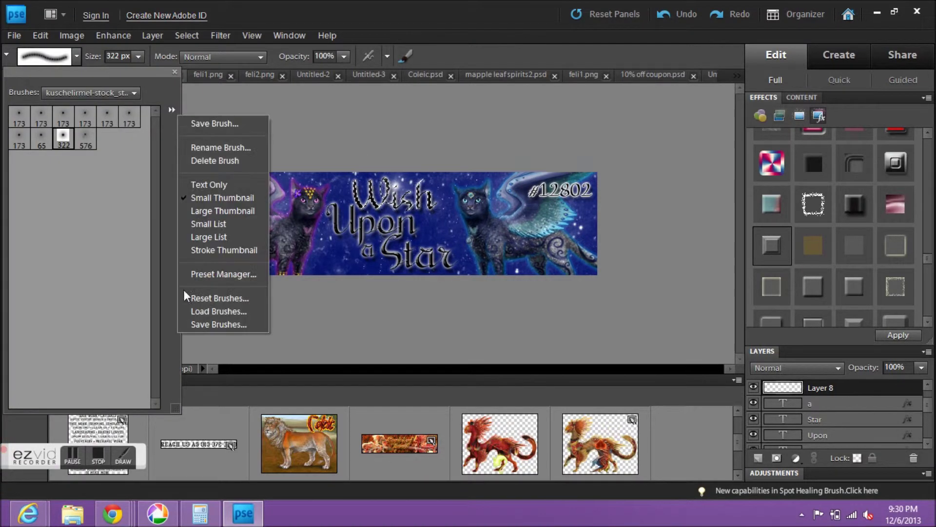
click(203, 312)
text(st)
key(Down)
key(Down)
key(Down)
key(Down)
key(Return)
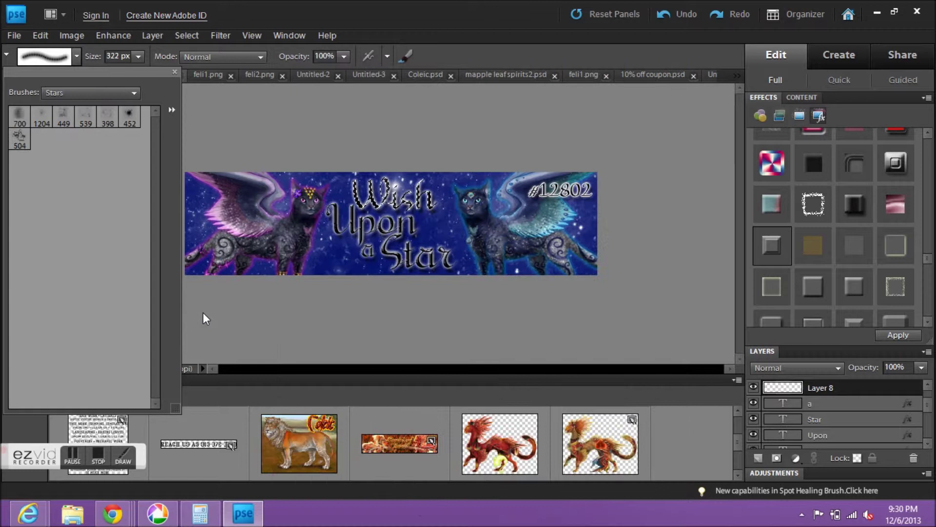
Choose the 539 px star brush and reduce its size to 200 px.
click(86, 119)
click(323, 147)
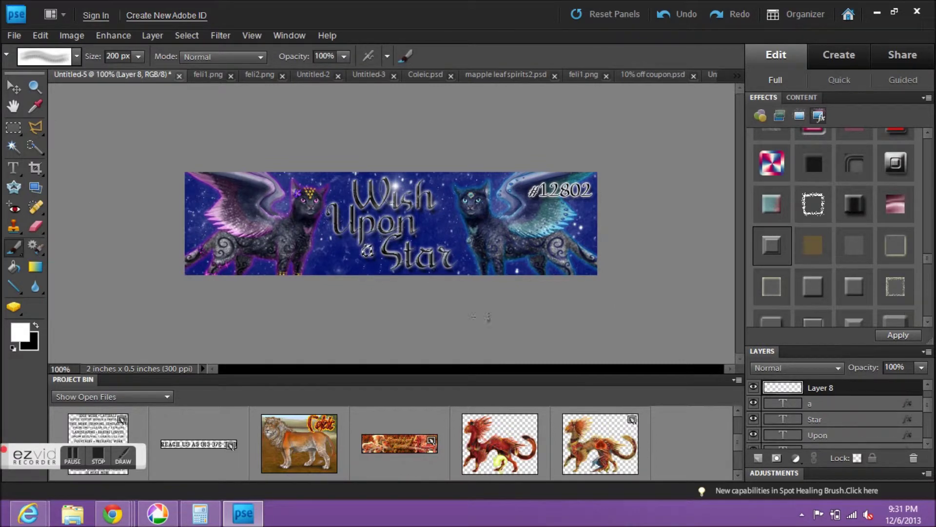
Load the Star_like_Photoshop_Brushes_by_Latiana.abr brush set for the Brush tool.
click(68, 60)
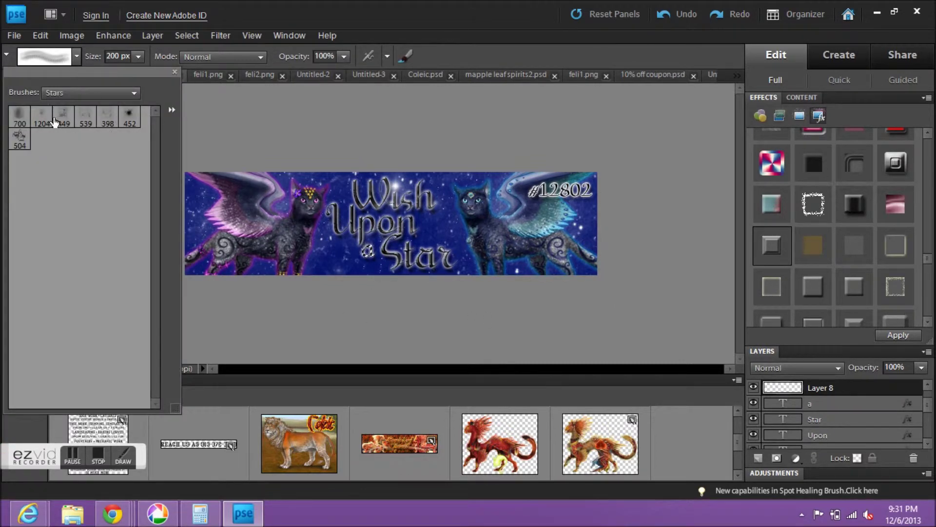
click(172, 109)
click(241, 312)
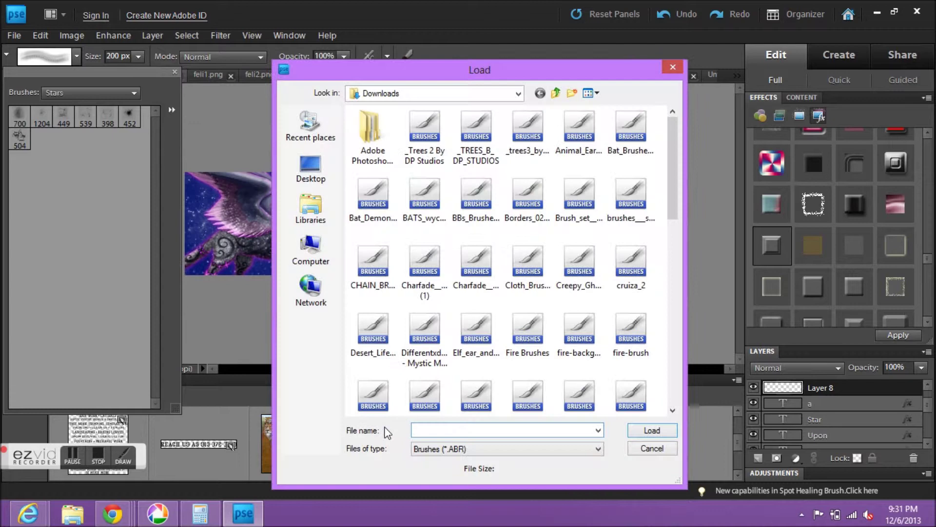
text(ss)
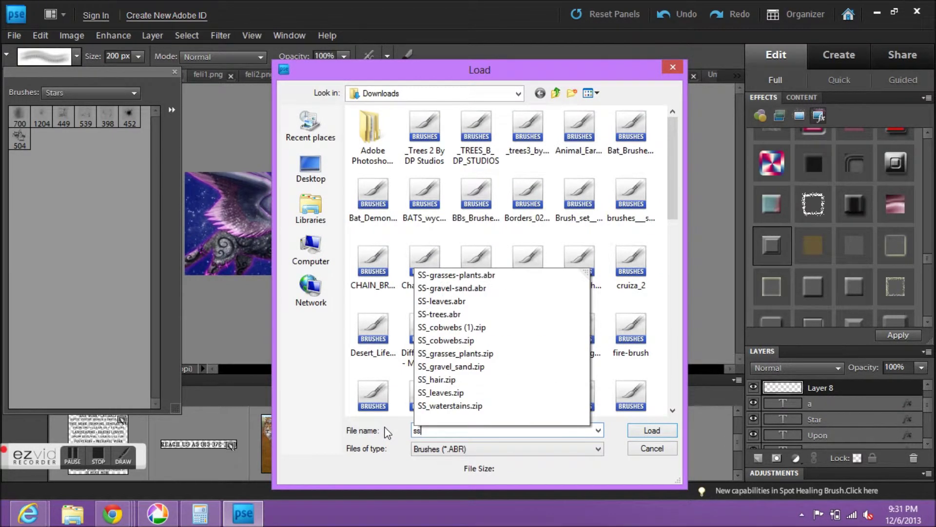
key(BackSpace)
key(BackSpace)
text(sta)
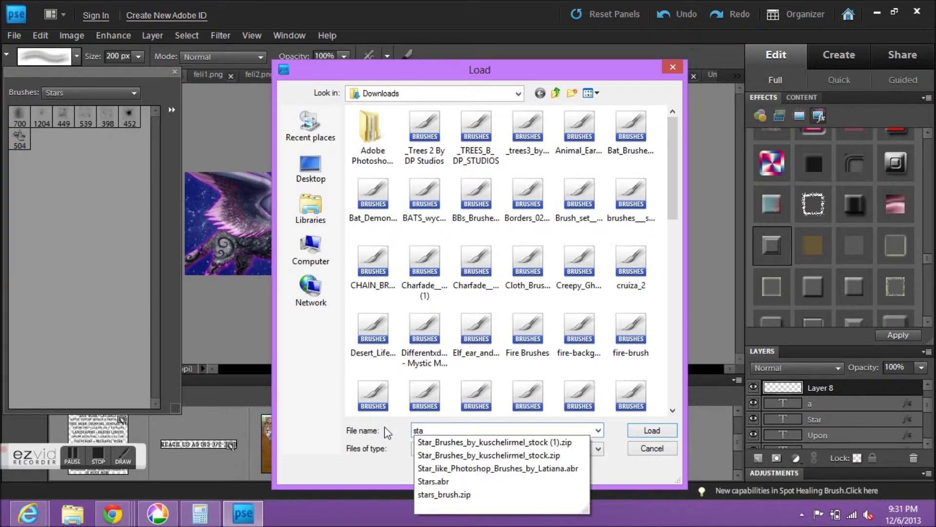
key(Down)
key(Down)
key(Down)
key(Return)
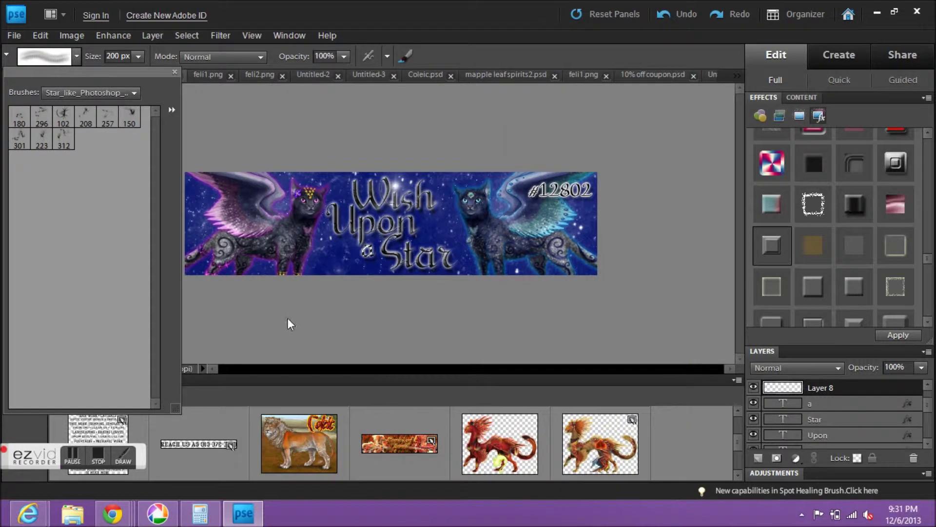
Choose the 257 px star brush and reduce its size to 150 px.
click(107, 117)
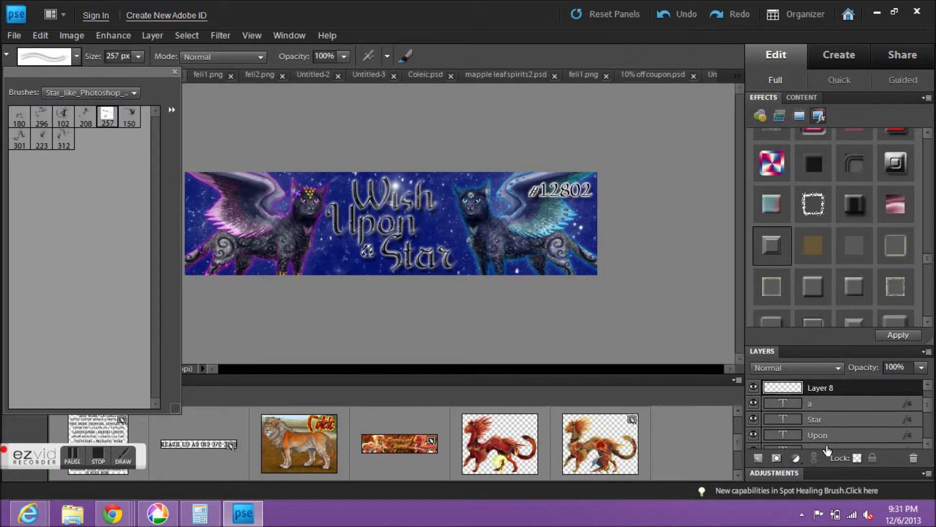
key(Escape)
key(bracketleft)
key(bracketleft)
key(bracketleft)
key(bracketleft)
key(bracketleft)
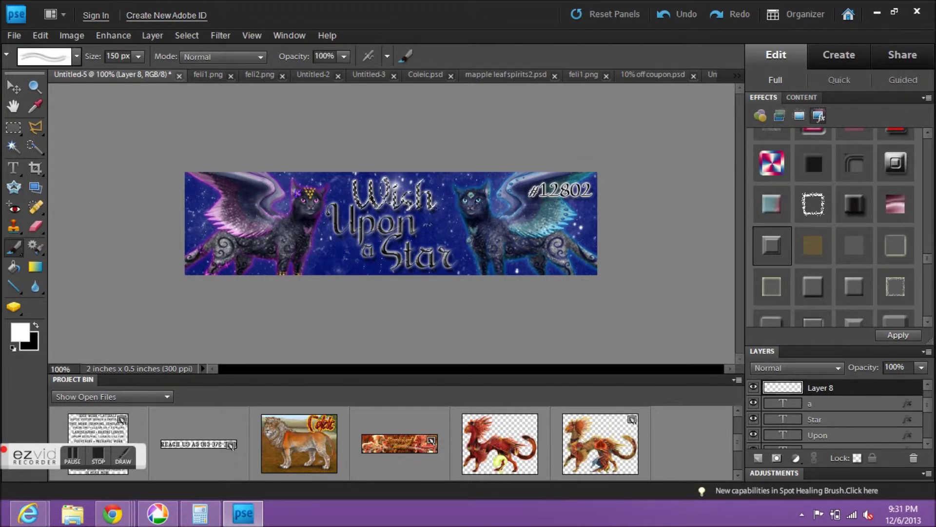
Load the Upon and Star text outlines as selections in turn, and hide Layer 8 after clearing the selection.
ctrl+click(782, 435)
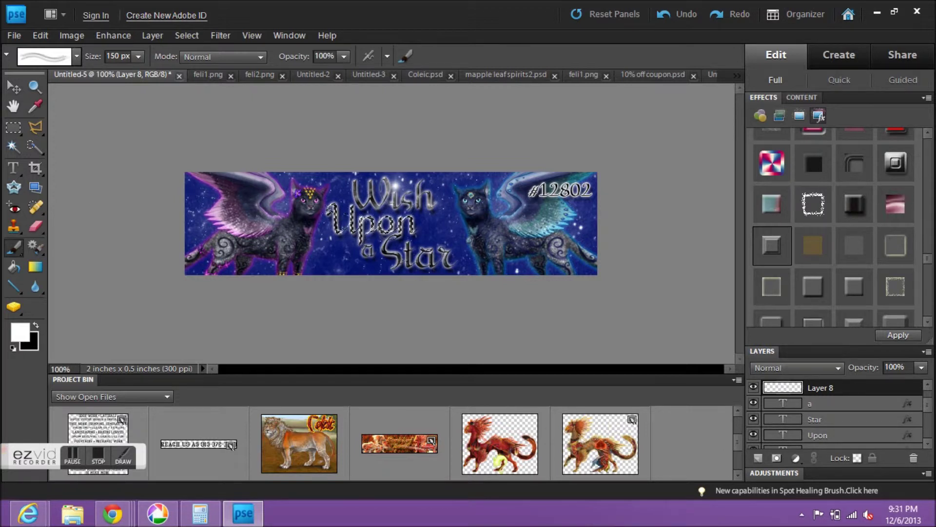
ctrl+click(783, 420)
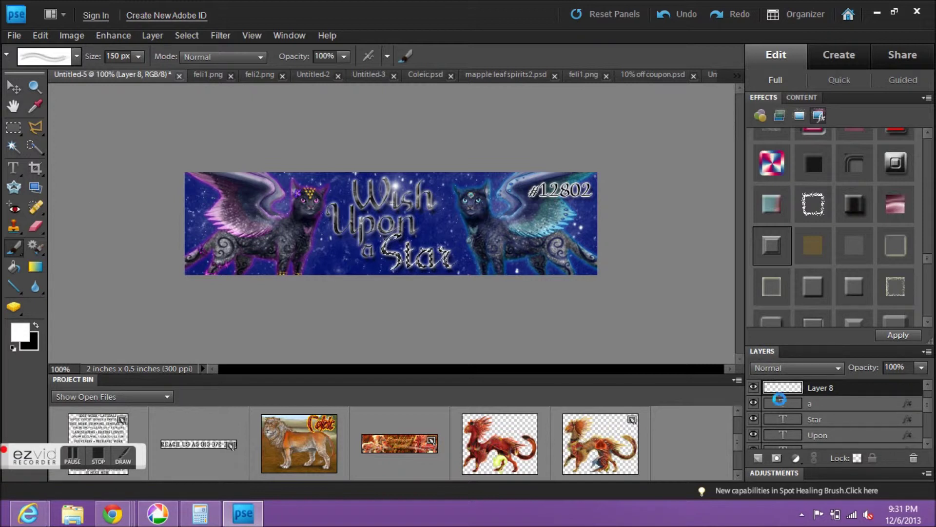
click(13, 127)
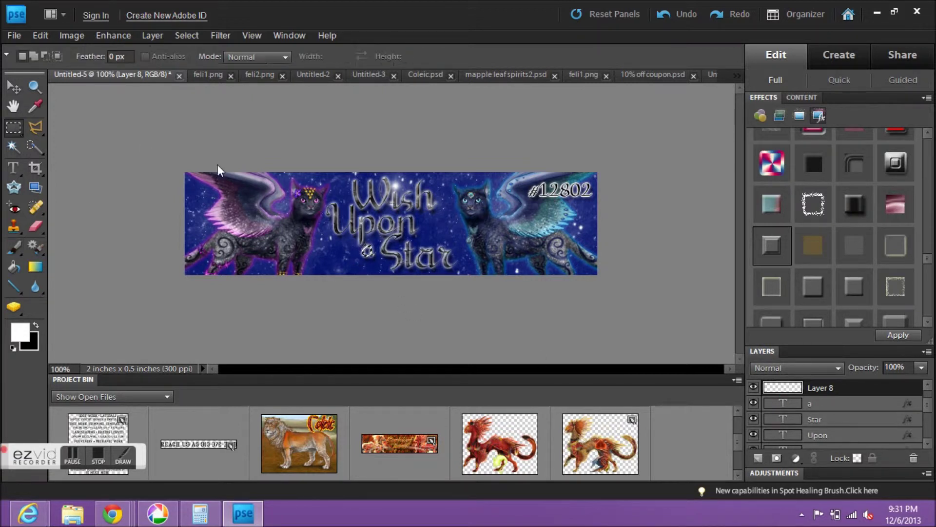
click(754, 387)
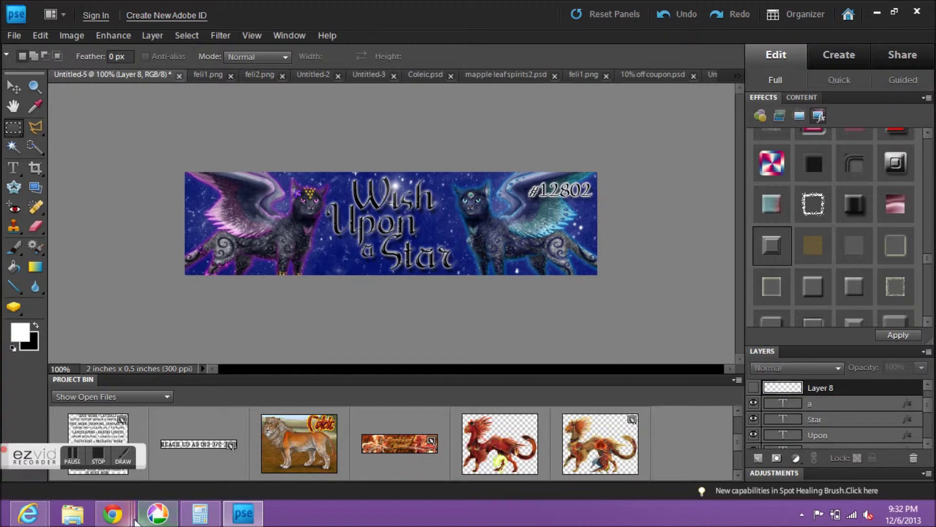
Apply the Tile Mosaic layer style to both feli layers, Layer 2 and Layer 3.
click(13, 86)
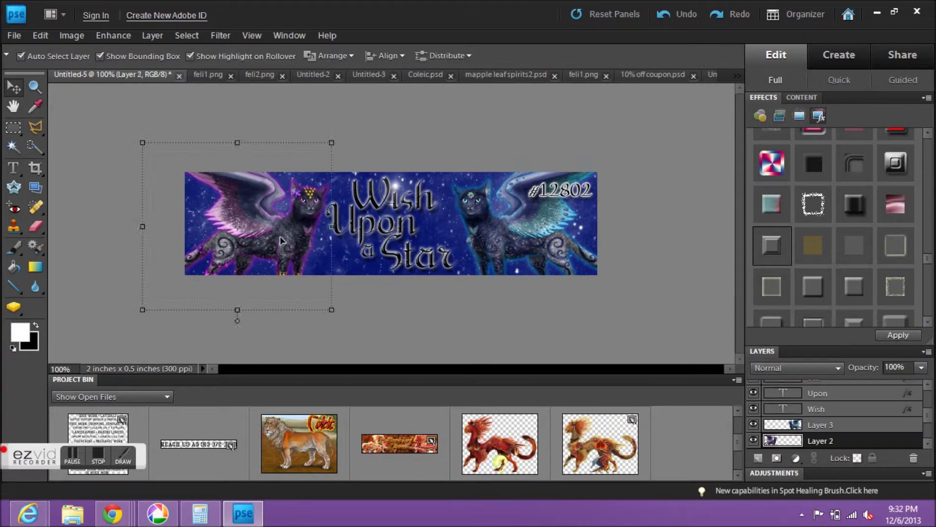
scroll(829, 225, down, 2)
scroll(878, 419, down, 5)
drag(930, 435, 927, 401)
click(842, 434)
double_click(896, 268)
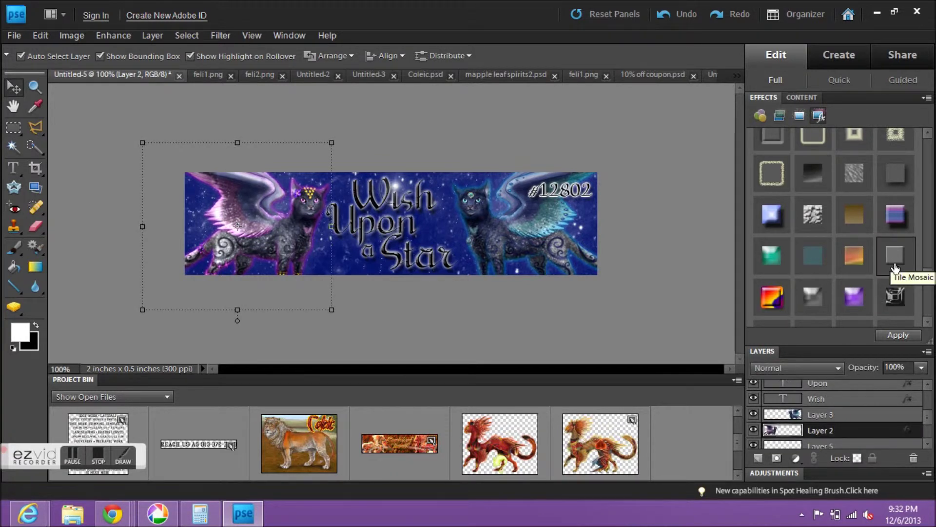
click(513, 221)
double_click(903, 263)
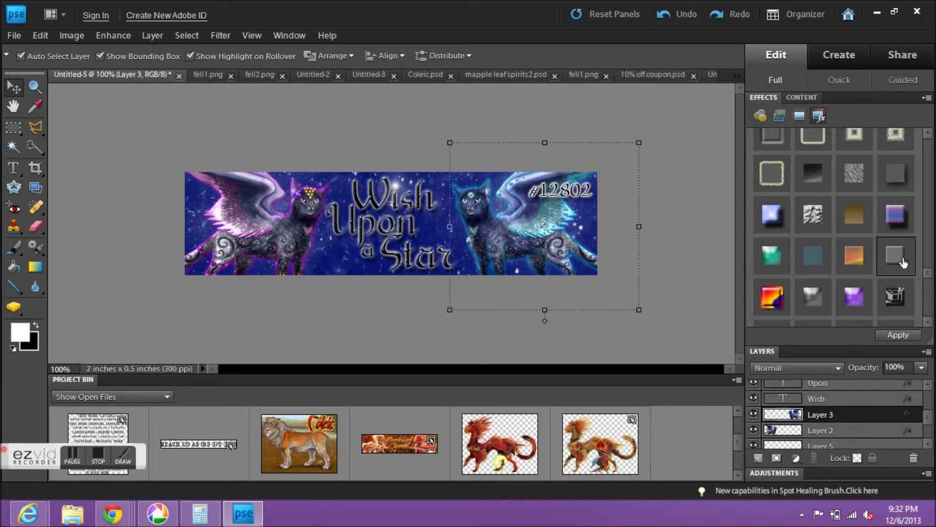
click(654, 250)
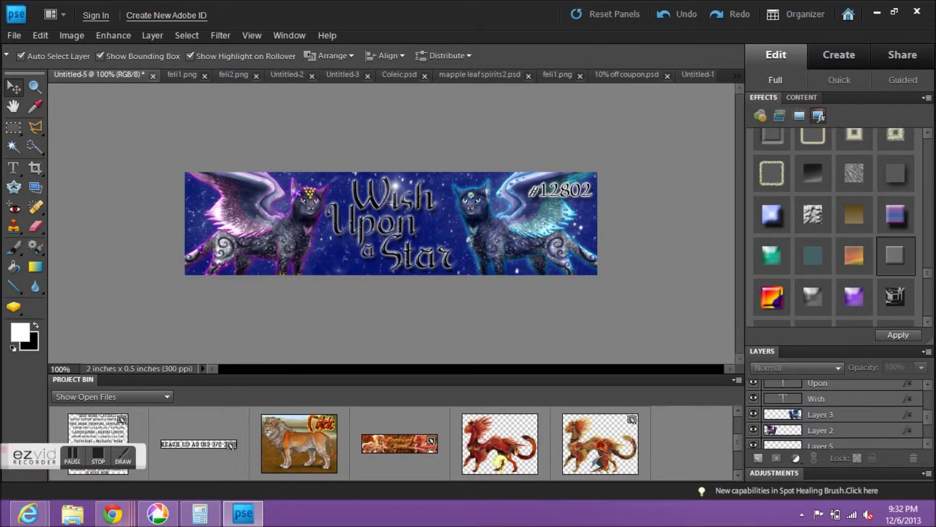
Switch to Chrome to check the background requirements in the banner request, and return to Photoshop Elements.
mouse_move(112, 513)
click(839, 458)
click(640, 270)
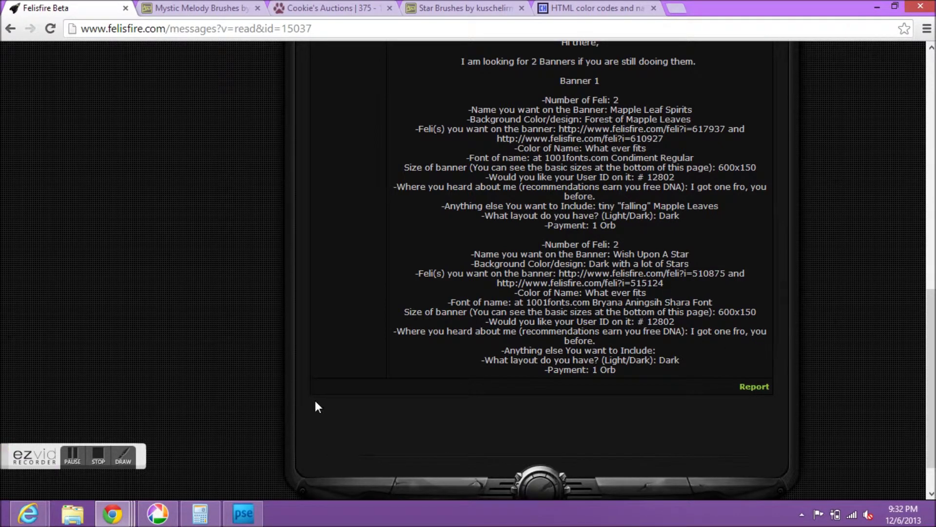
click(244, 513)
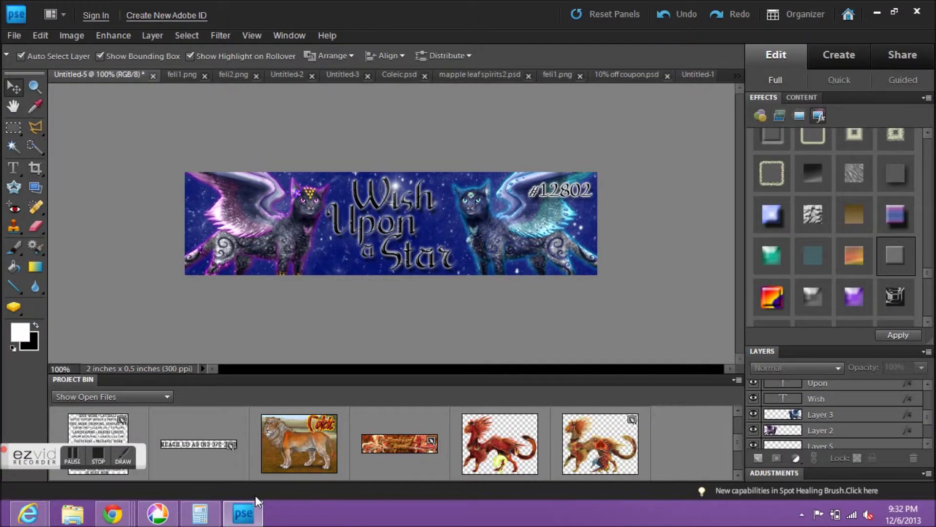
Pick a darker navy blue and fill the background on Layer 1 with it.
scroll(818, 436, down, 3)
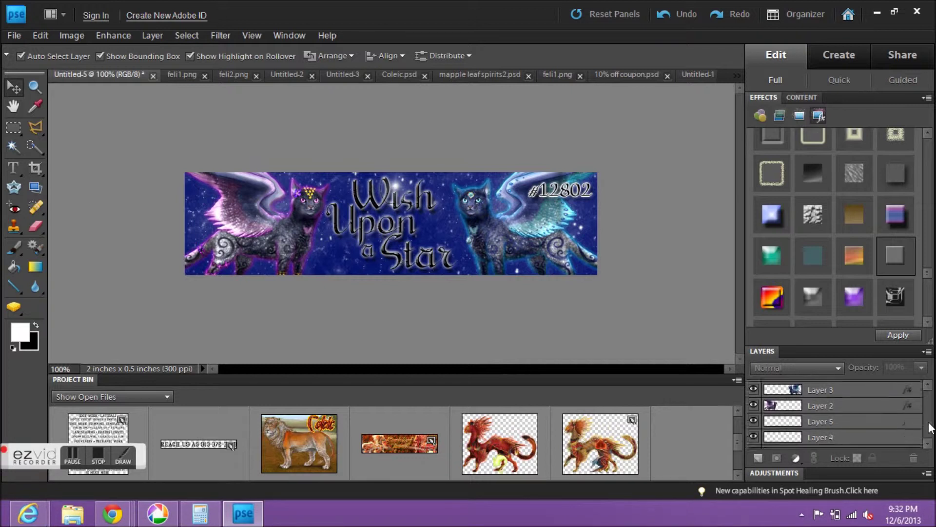
click(817, 439)
click(32, 343)
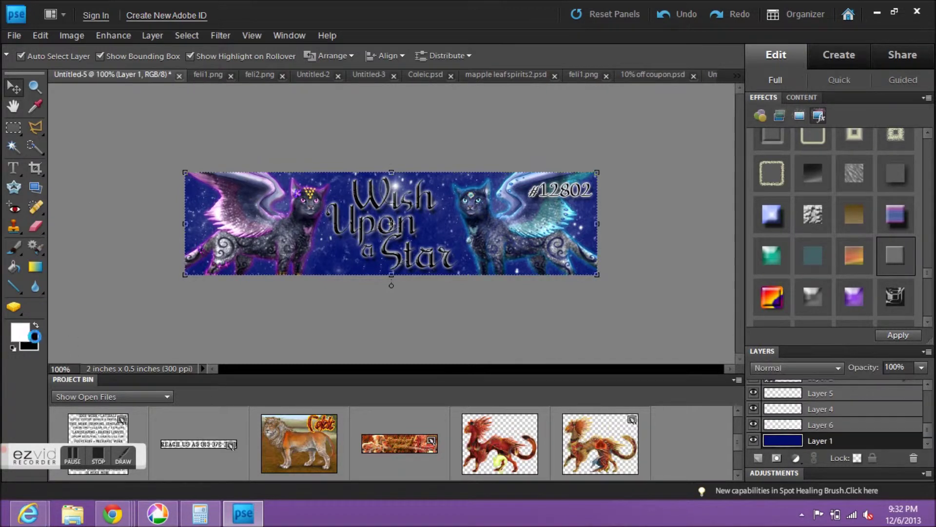
click(335, 250)
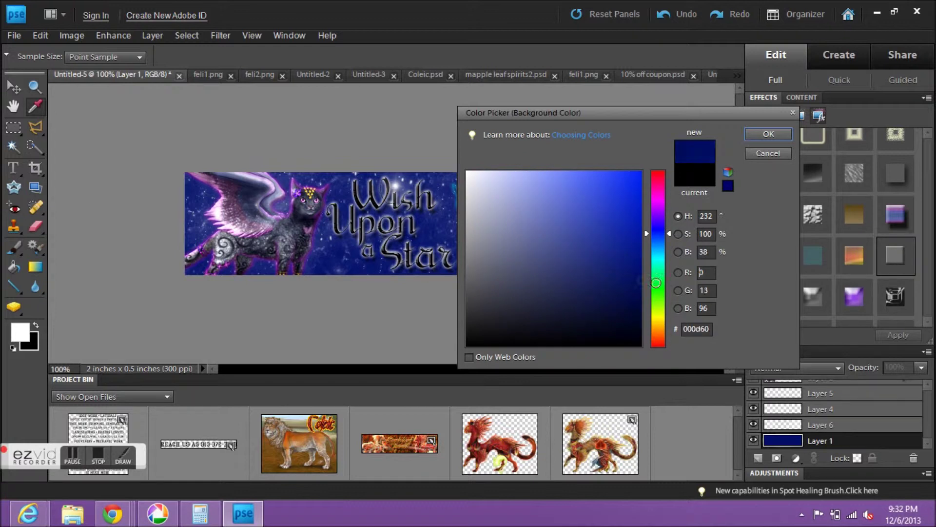
click(768, 135)
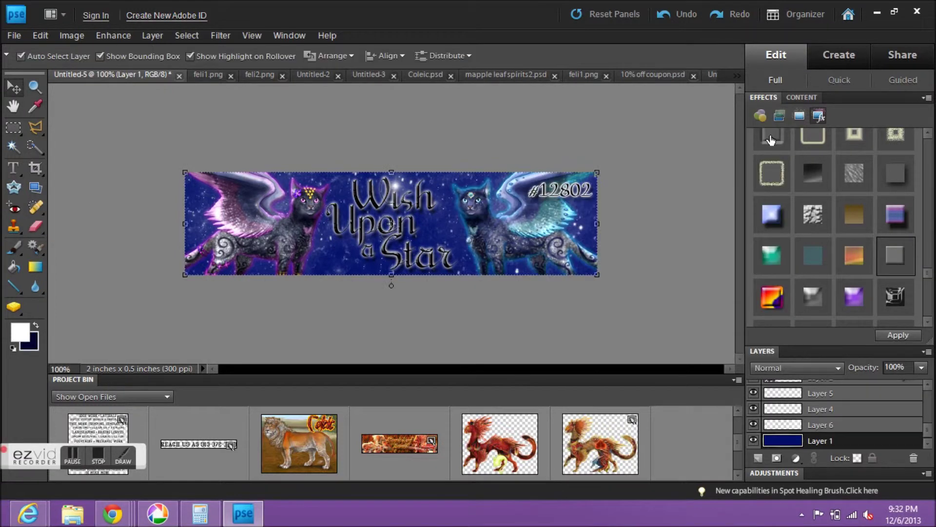
key(x)
key(alt+BackSpace)
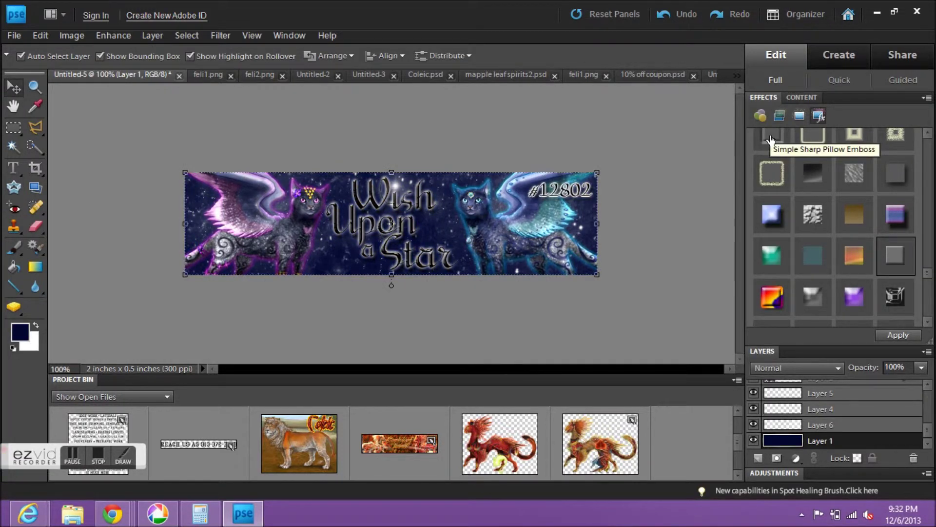
click(23, 129)
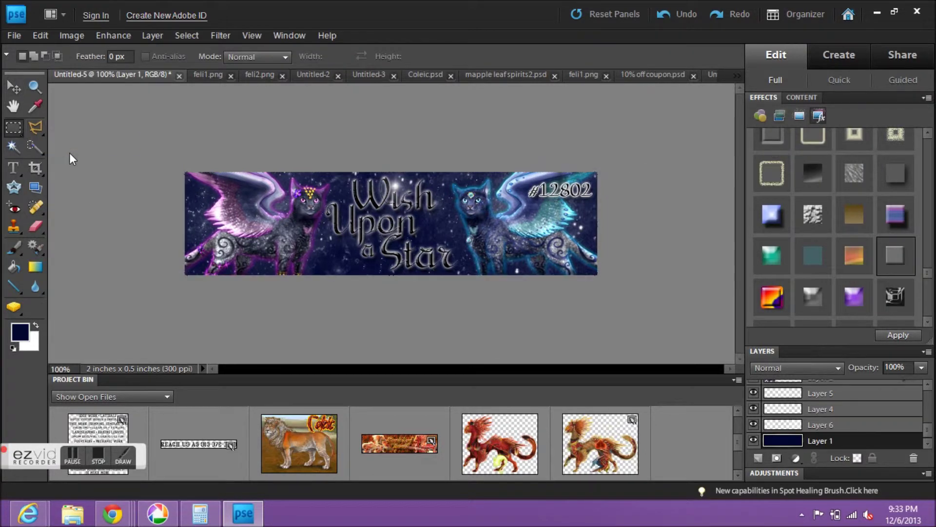
Save the document in Photoshop format as "wish upon a star banner" in the Wish Upon A Star Banner folder.
click(12, 35)
click(81, 160)
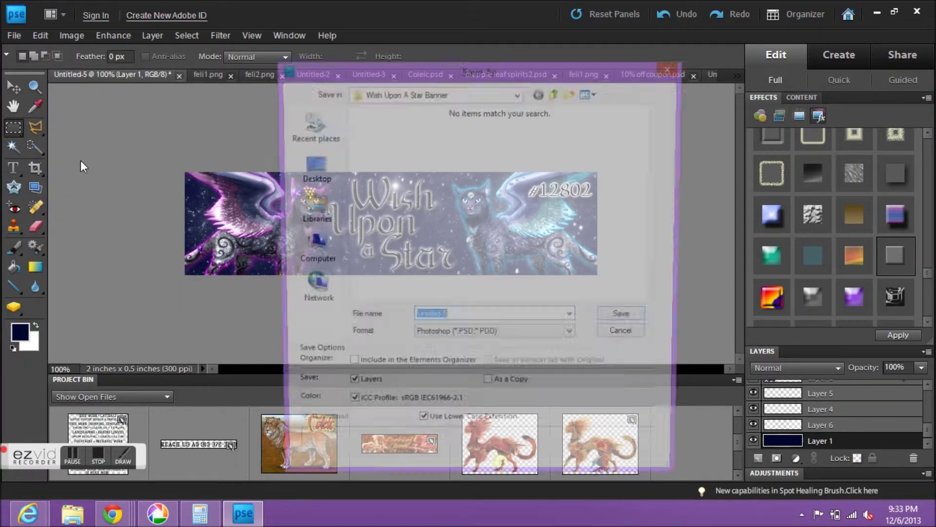
text(wish upon a star banner)
key(Return)
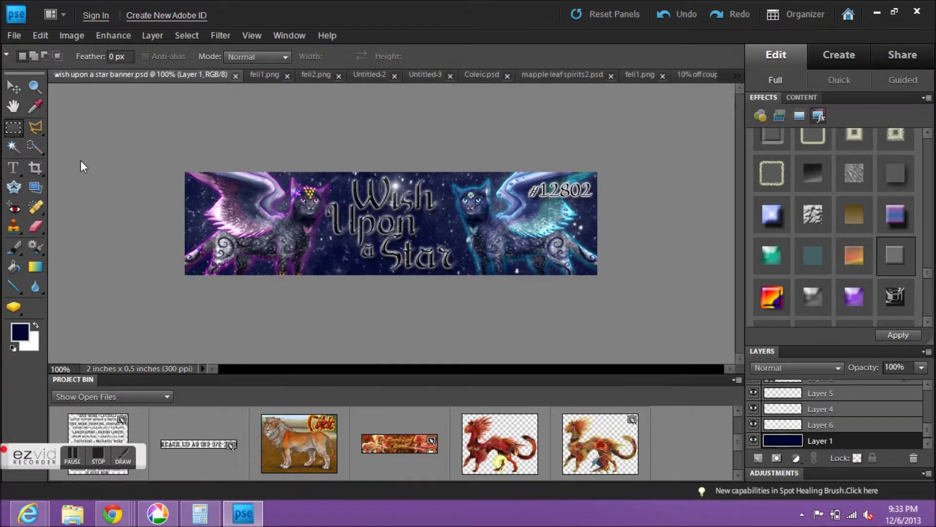
Save the document again in Photoshop format under the name "wish upon a star banner1".
click(14, 36)
click(59, 161)
key(End)
text(1)
key(Return)
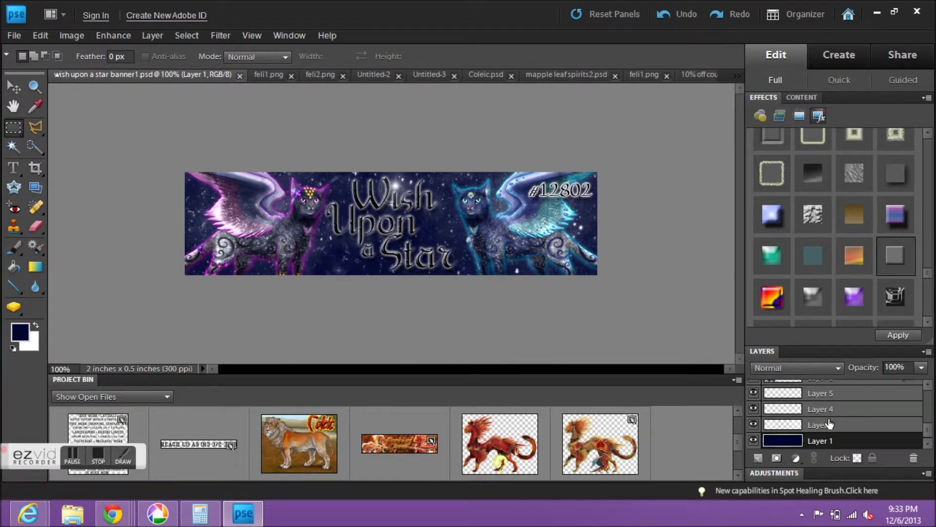
Switch to Picasa and apply a black vignette to wish upon a star banner1.psd with reduced size and maximum strength.
click(847, 418)
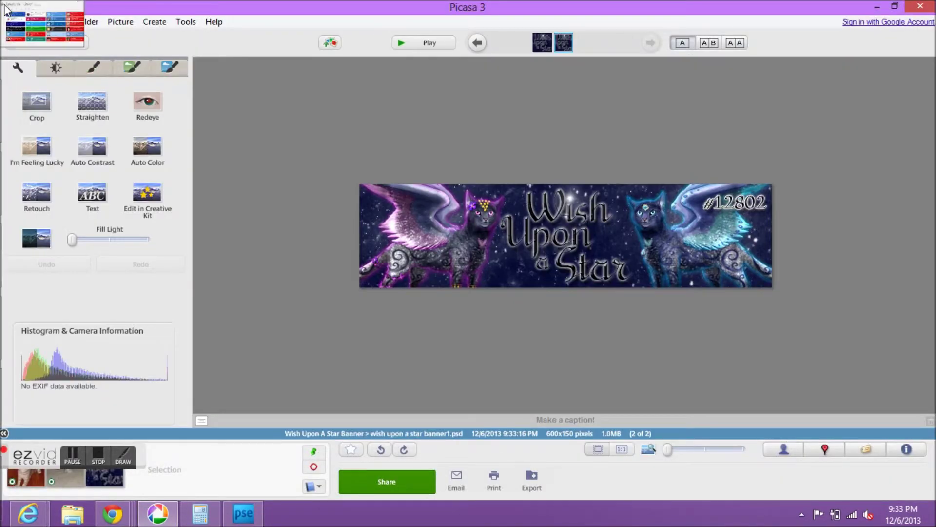
mouse_move(157, 513)
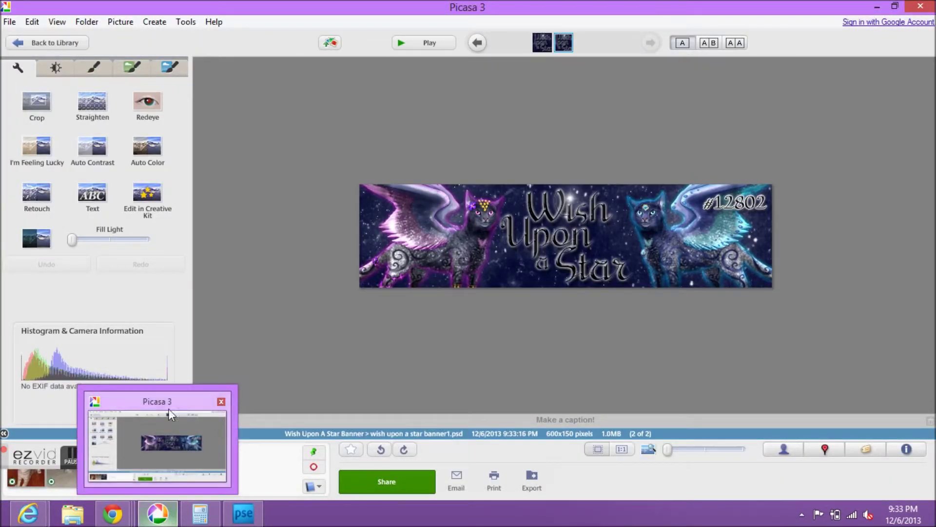
click(169, 67)
click(153, 119)
drag(115, 165, 51, 167)
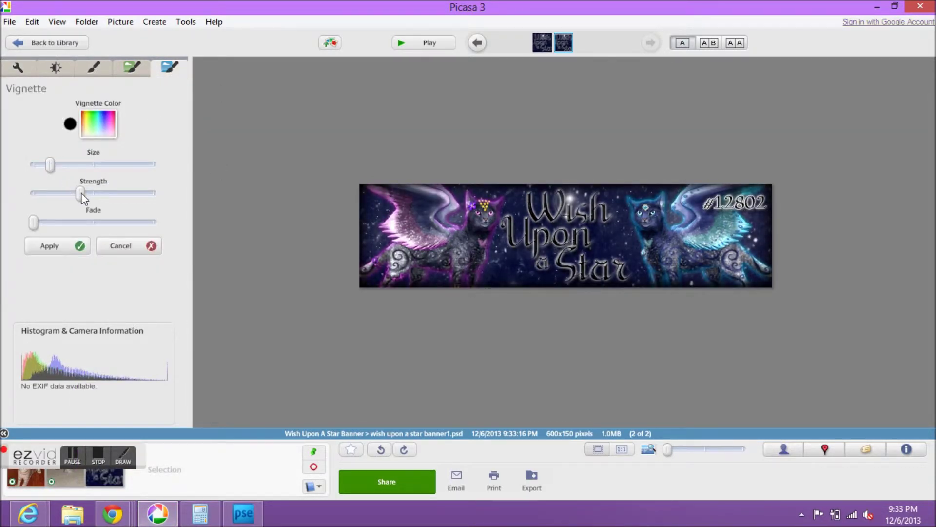
drag(80, 195, 160, 195)
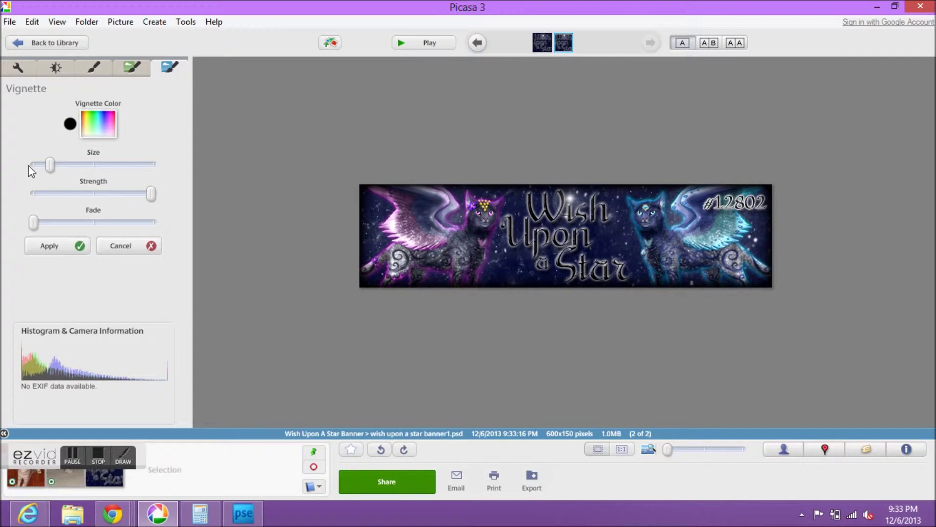
click(59, 249)
Slightly raise the banner's fill light, highlights and shadows.
click(58, 67)
drag(39, 113, 45, 114)
drag(46, 148, 46, 181)
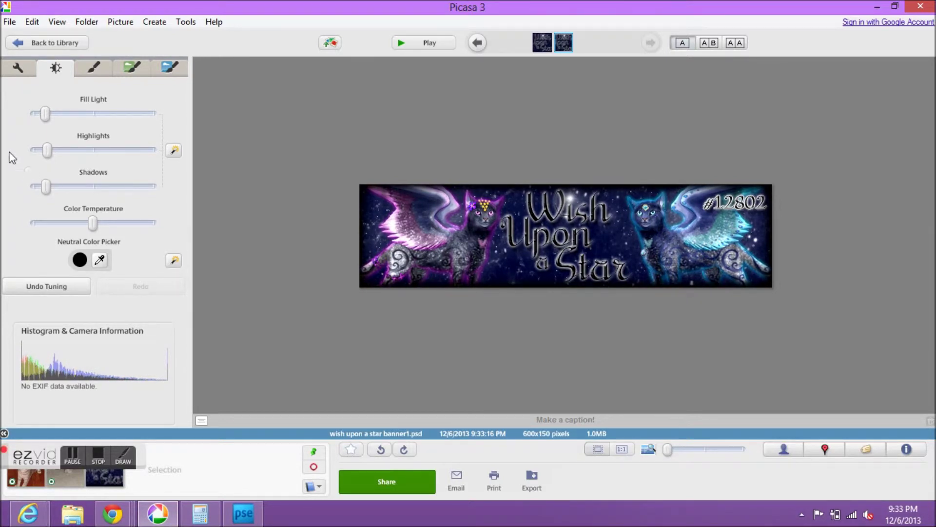
Add the text "VT" in Jenna Sue as a signature near the pink-winged feli's legs, at the banner's lower edge.
click(15, 69)
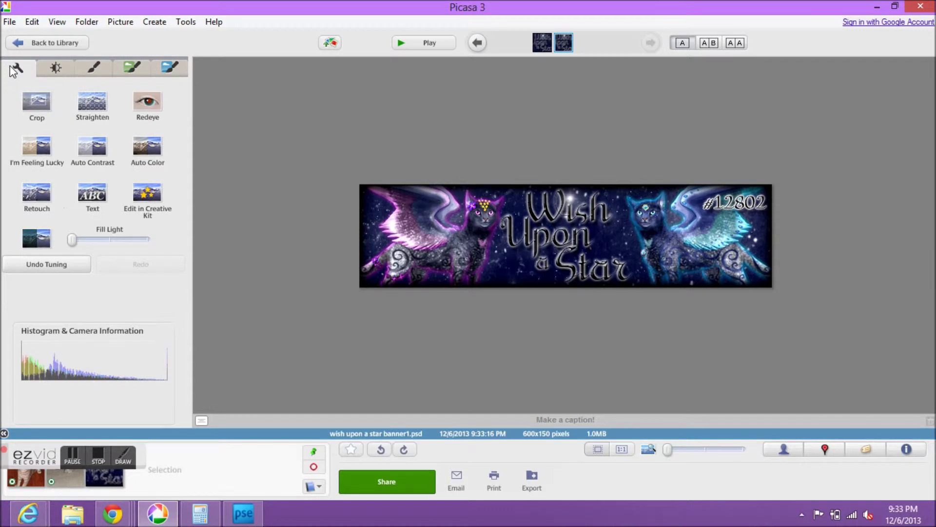
click(92, 200)
click(381, 267)
text(VT)
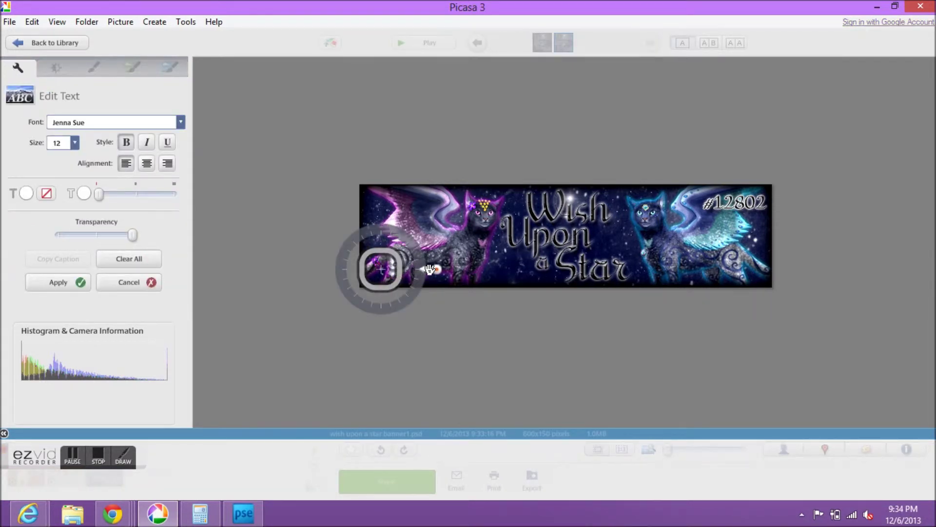
drag(395, 260, 434, 272)
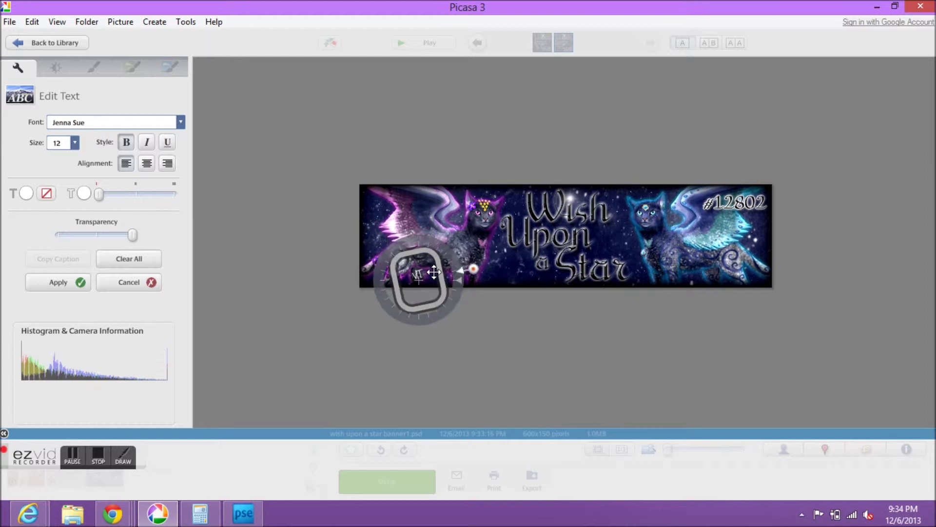
Correct the signature text to "VIT" and straighten it, then save the banner's changes to disk.
click(67, 282)
click(419, 279)
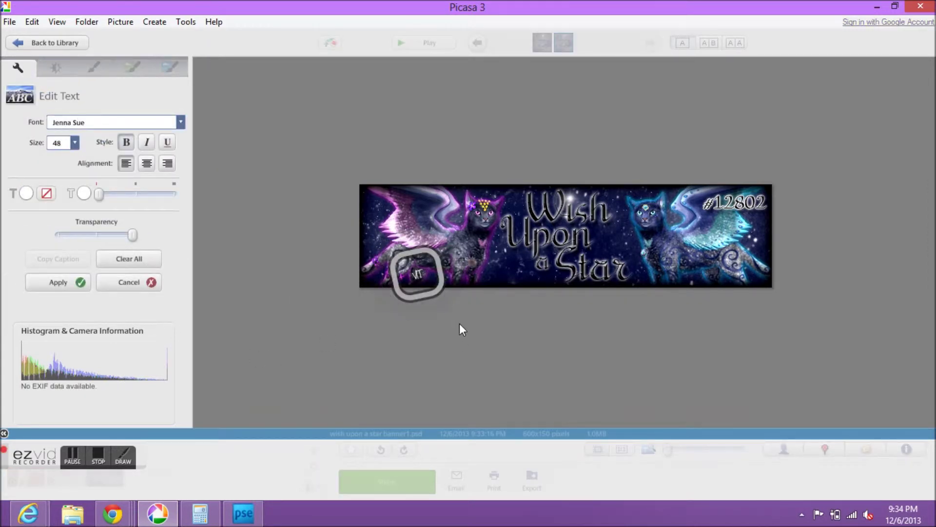
text(I)
drag(427, 252, 424, 254)
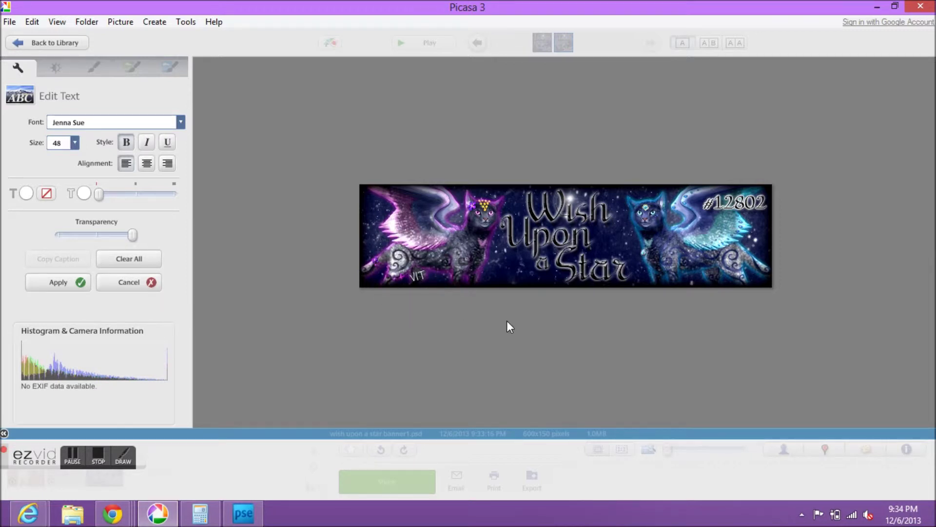
mouse_move(417, 276)
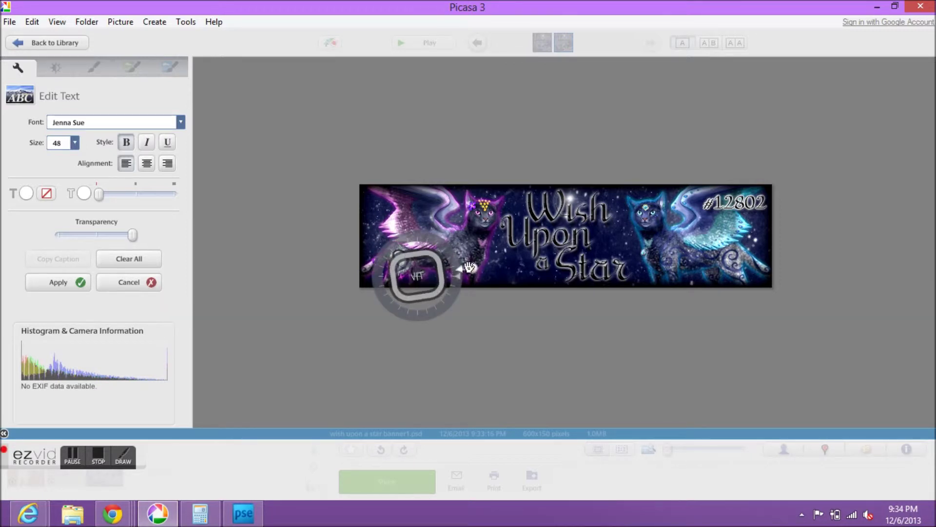
click(77, 287)
key(ctrl+s)
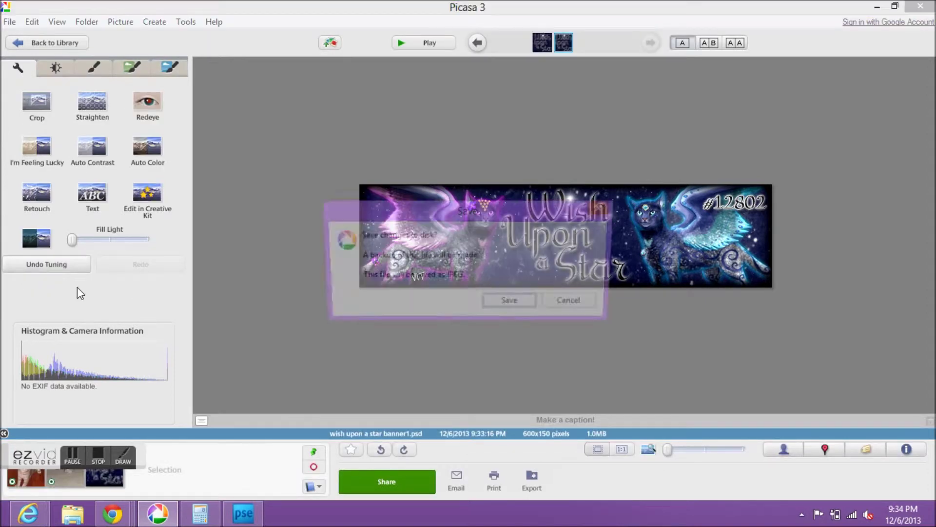
key(Return)
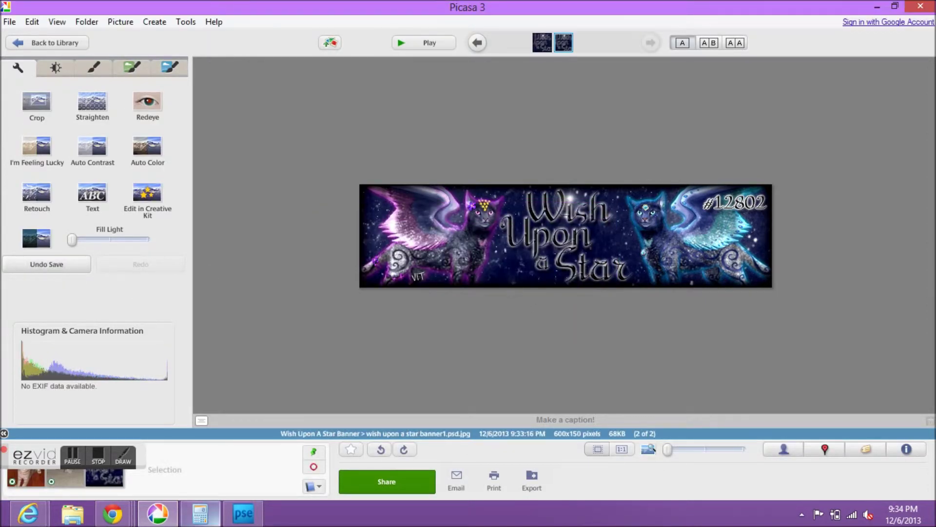
Switch to the Felisfire window in Chrome and open deviantart.com in a new tab.
mouse_move(112, 513)
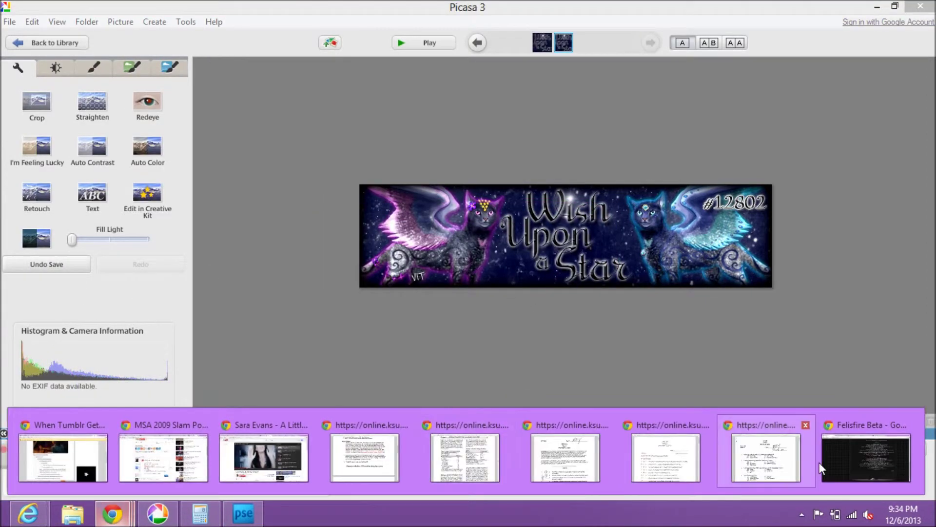
click(835, 455)
click(675, 10)
text(deviantart.com)
key(Return)
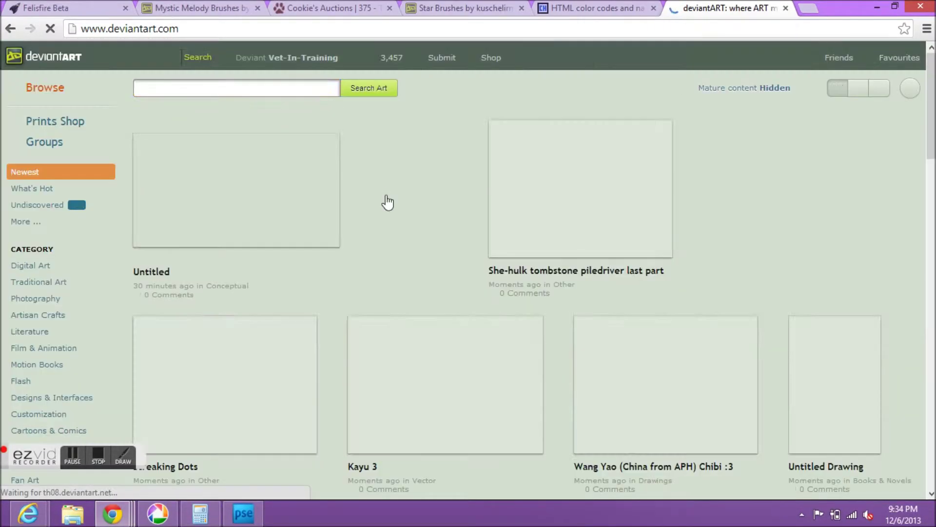
Start a new art submission and upload the wish upon a star banner1.psd image from the Wish Upon A Star Banner folder.
mouse_move(450, 61)
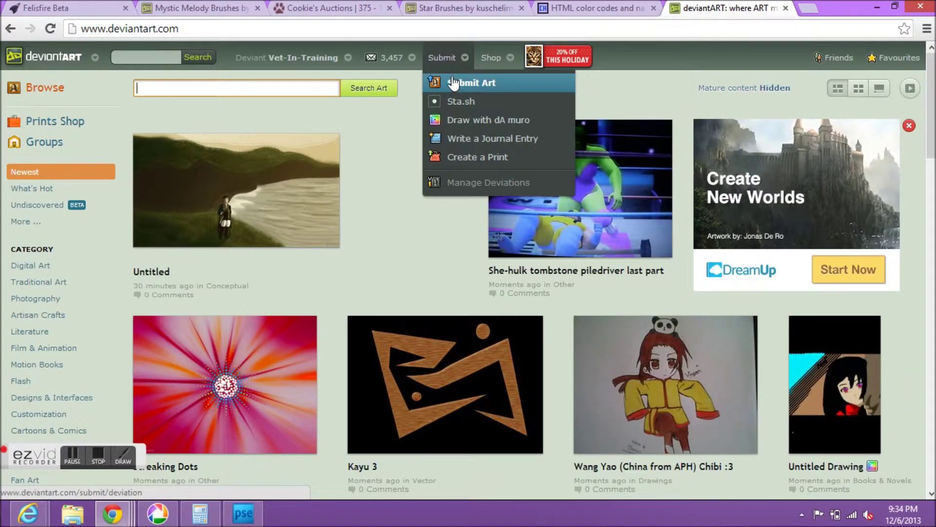
click(450, 83)
click(308, 226)
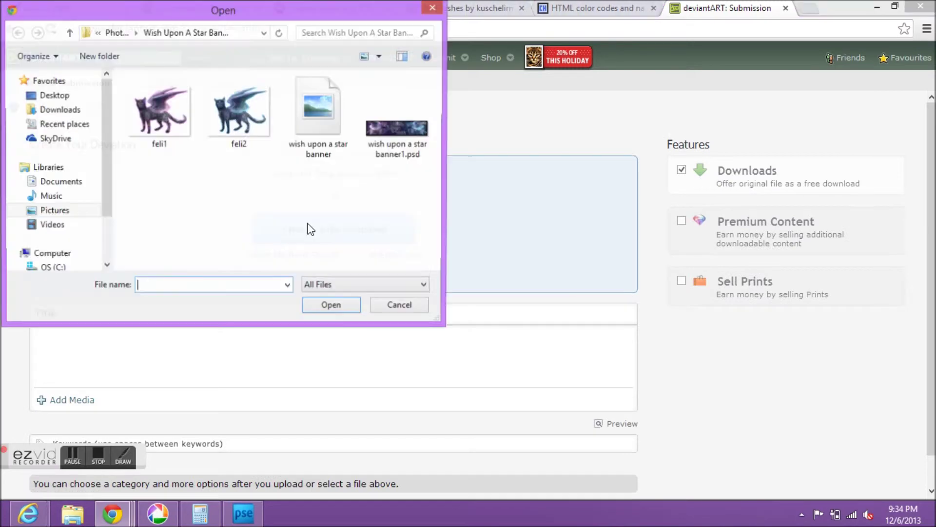
double_click(373, 149)
Enter the submission description "I do not own the cat-like creatures They belong entirely to felisfire.com".
scroll(301, 354, down, 9)
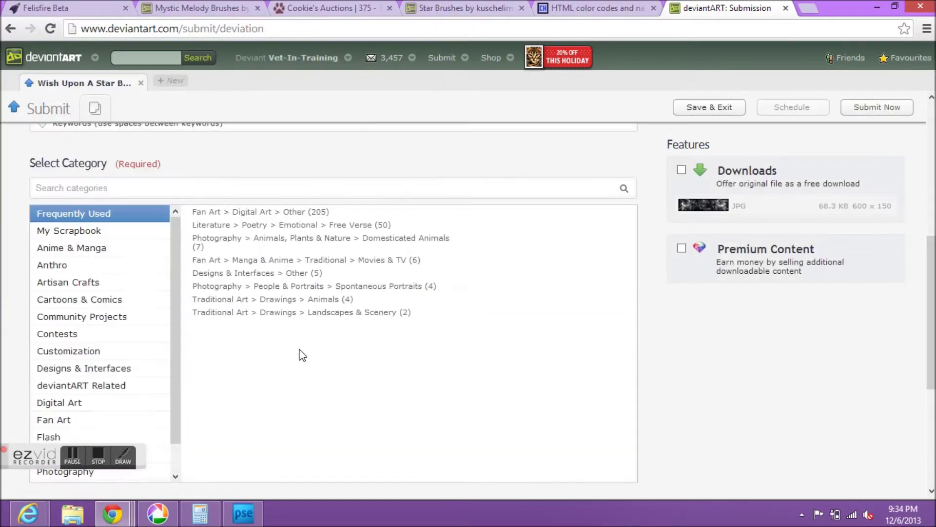
drag(930, 390, 927, 156)
click(481, 403)
text(I do not own the cat-like creatures They belong)
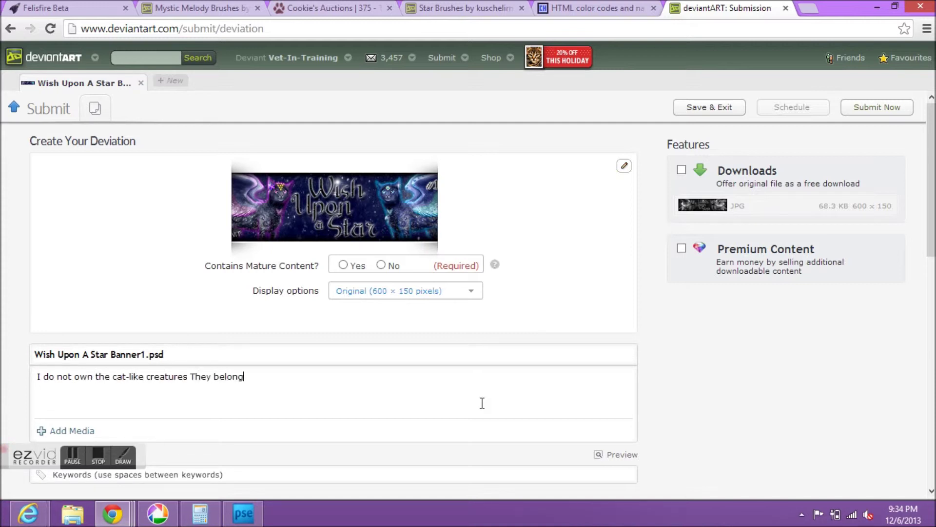
text( entirely to felisfire.com)
Mark the deviation as having no mature content, choose the category Fan Art > Digital Art > Other, and submit it.
click(381, 265)
scroll(639, 296, down, 1)
scroll(428, 313, down, 3)
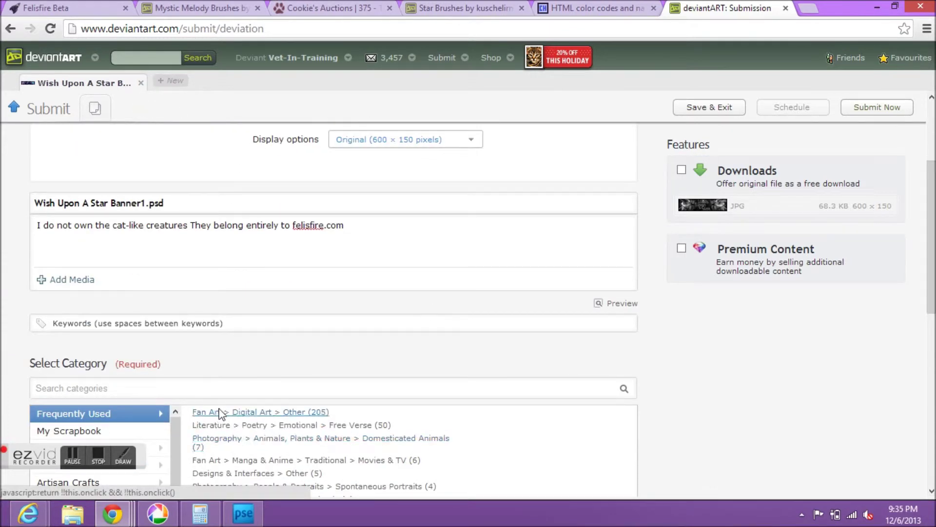
click(217, 390)
click(868, 114)
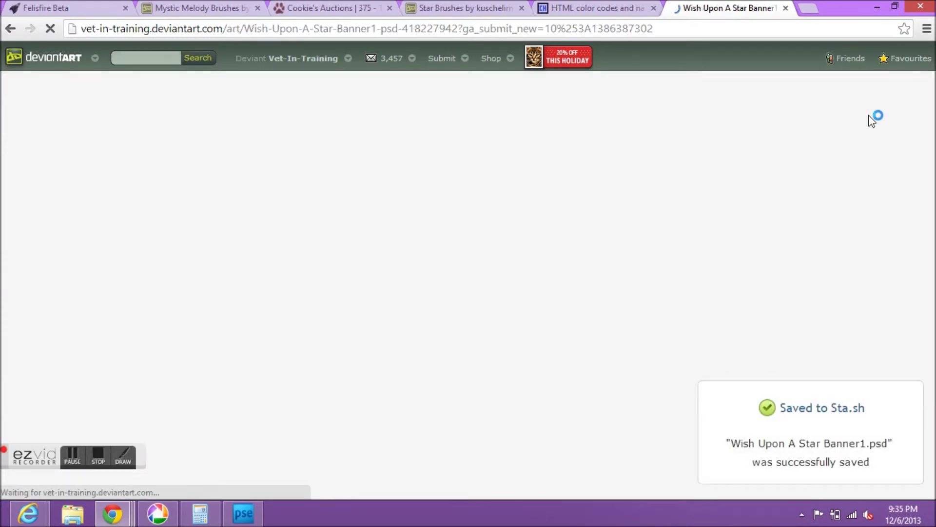
Open felisfire.com in a new tab and go to the Profile text in the own profile's Edit Info section.
key(ctrl+1)
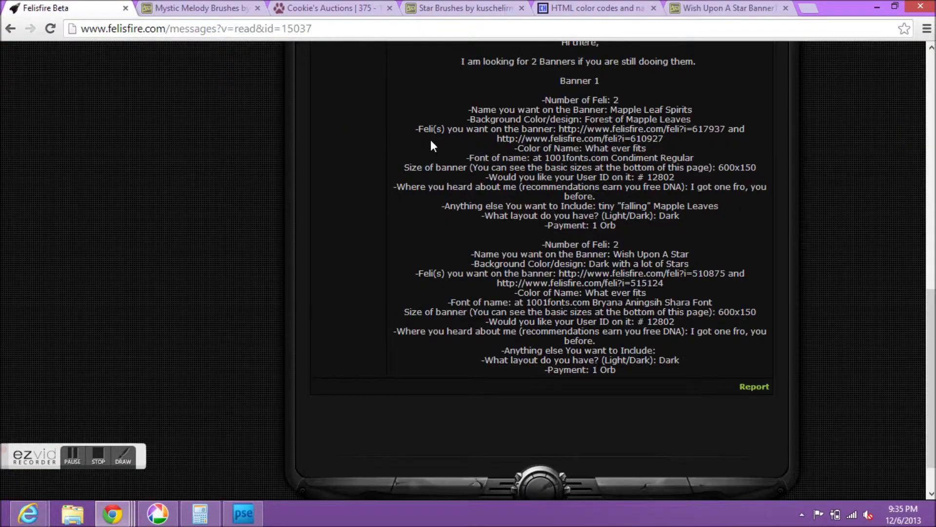
scroll(434, 147, up, 8)
scroll(871, 156, down, 10)
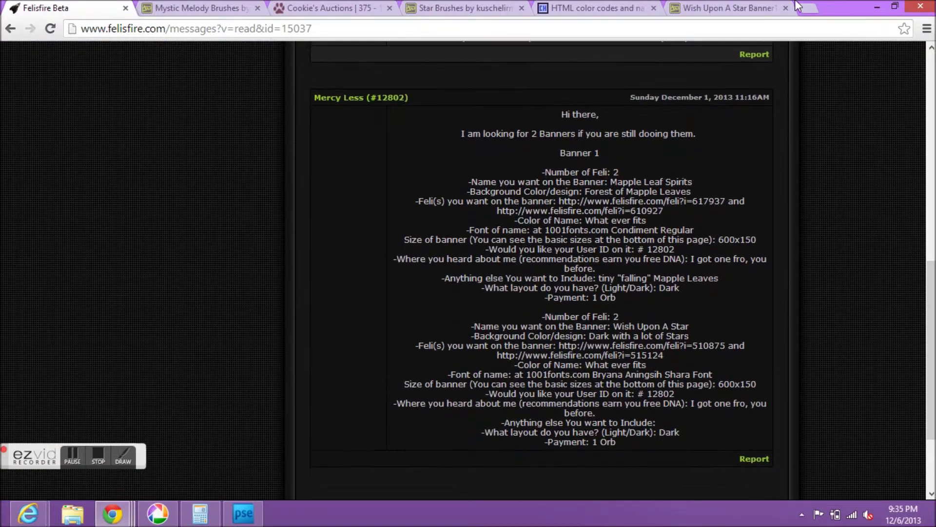
click(744, 10)
click(813, 10)
text(f)
key(Return)
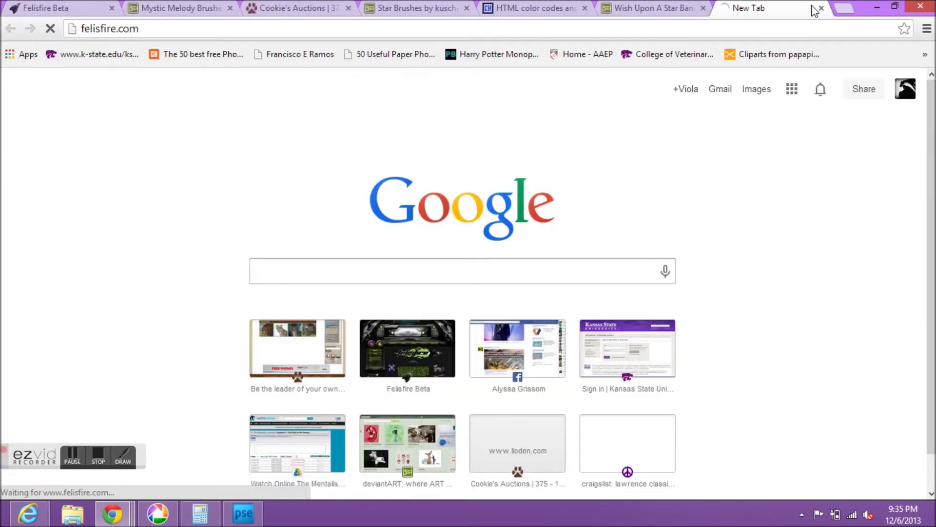
scroll(651, 169, down, 20)
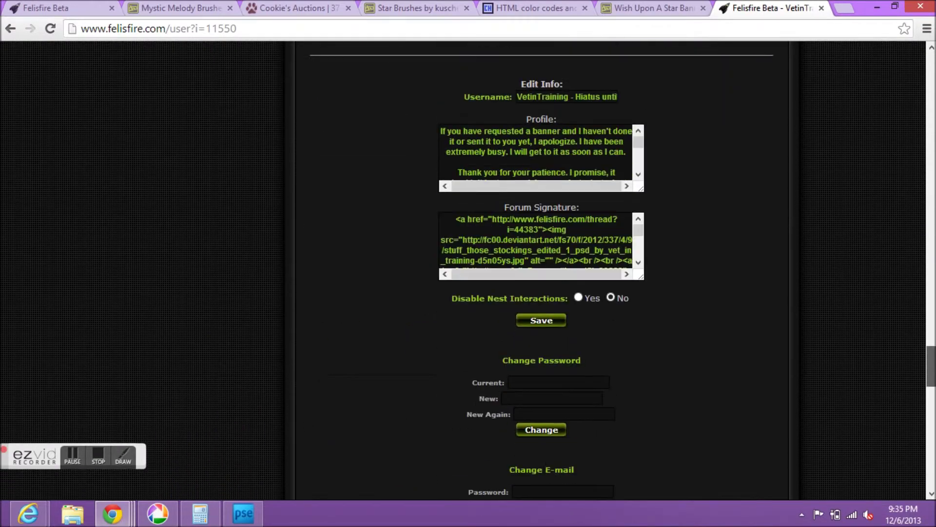
scroll(632, 195, down, 2)
Duplicate the Mapple Leaf Spirits banner's linked image code at the end of the Profile text.
drag(632, 195, 457, 166)
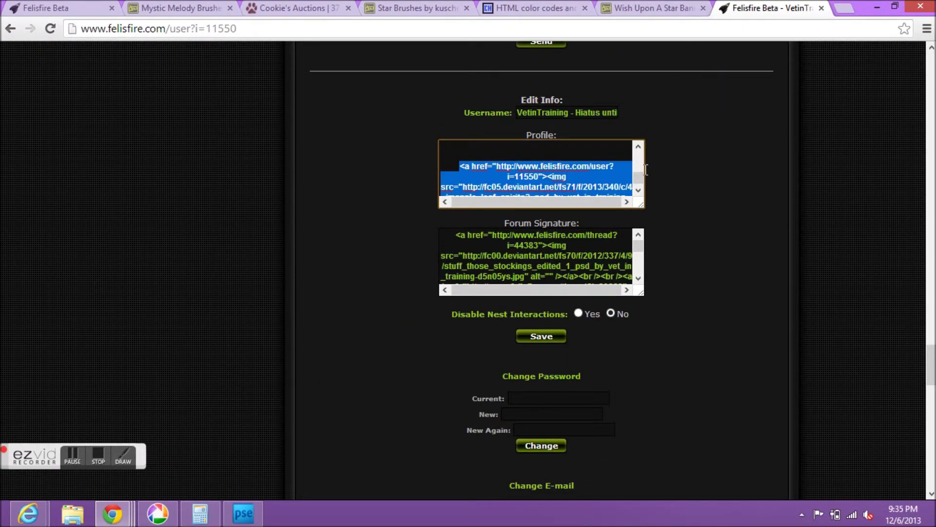
scroll(642, 192, down, 2)
click(622, 191)
scroll(622, 191, up, 2)
Replace the image address in the duplicated code with the Wish Upon A Star banner's image URL from deviantART.
click(656, 7)
right_click(403, 177)
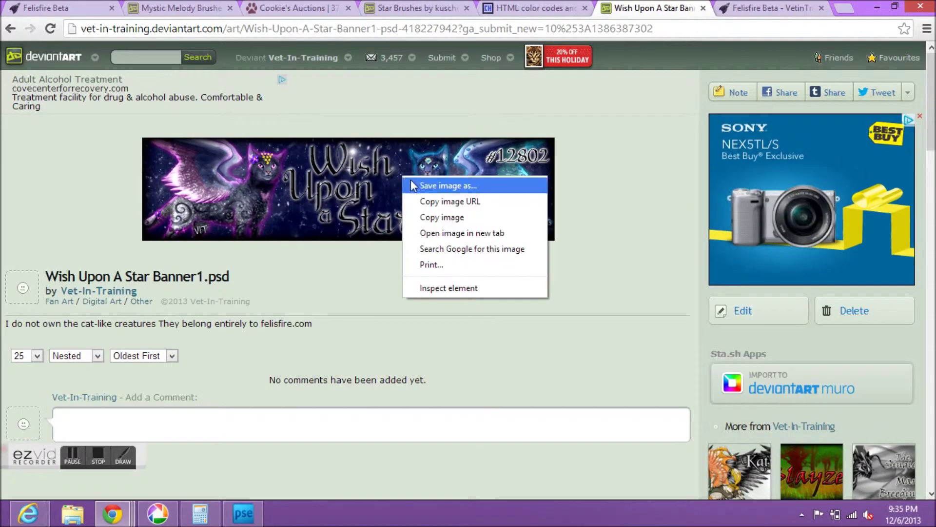
click(490, 201)
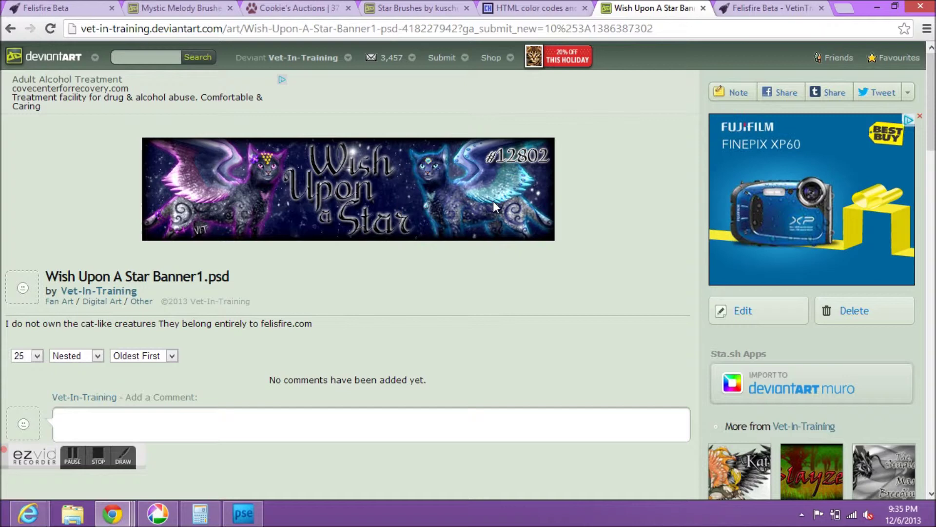
click(742, 9)
drag(529, 191, 462, 170)
key(ctrl+v)
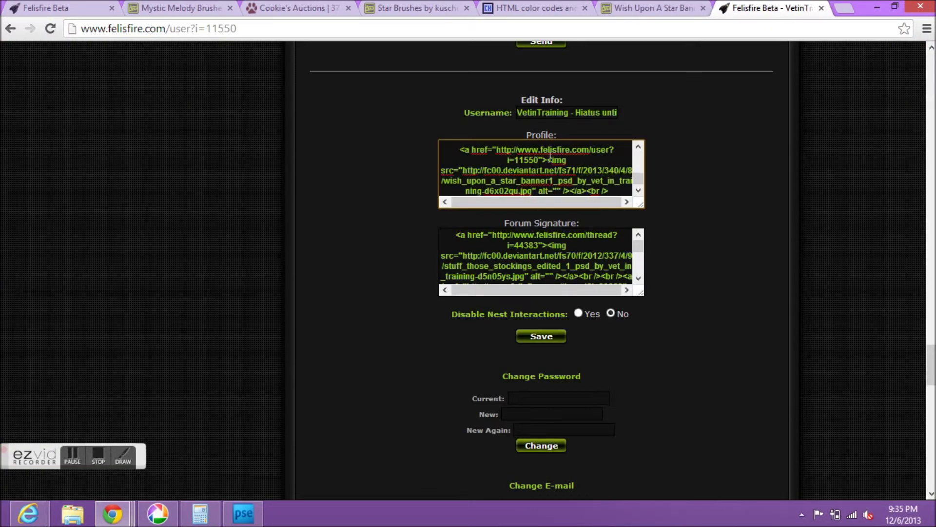
Open the banner requester's profile in a new tab and search their forum threads for "sell".
click(58, 7)
right_click(380, 98)
click(429, 109)
click(129, 6)
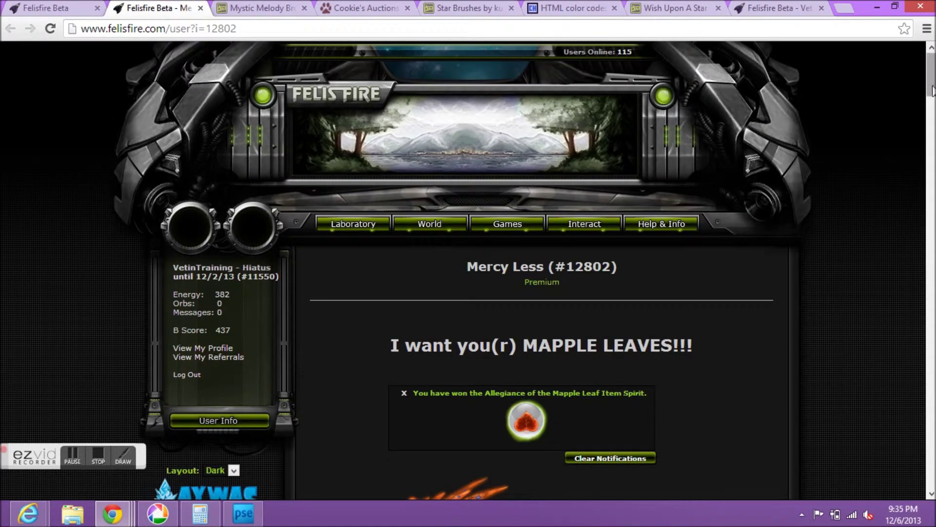
drag(932, 74, 932, 259)
scroll(648, 265, down, 10)
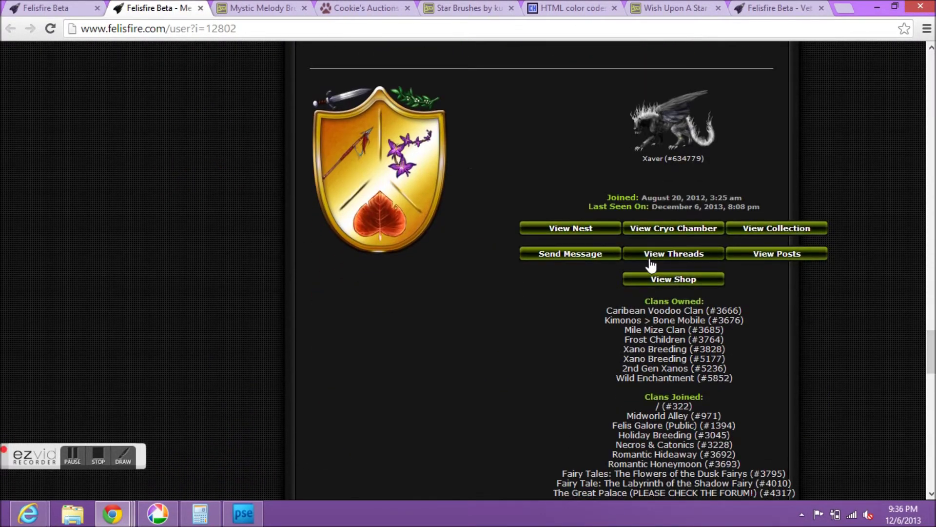
click(648, 266)
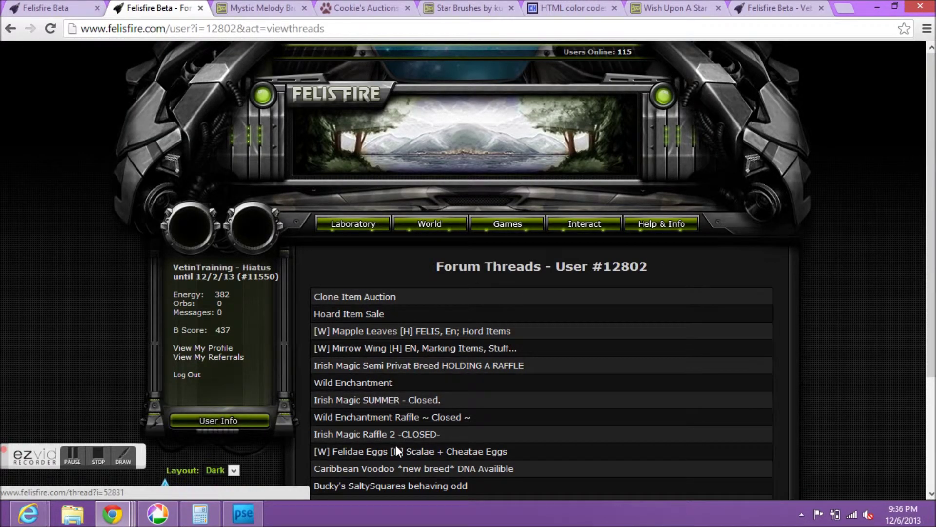
key(ctrl+f)
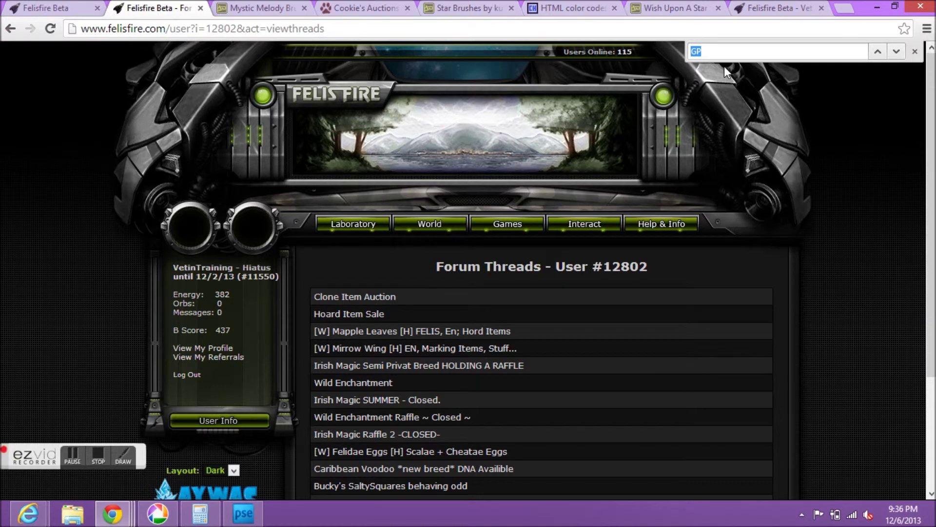
text(sell)
key(Escape)
Return to the own profile's Edit Info section and save the profile with the added banner code.
click(748, 8)
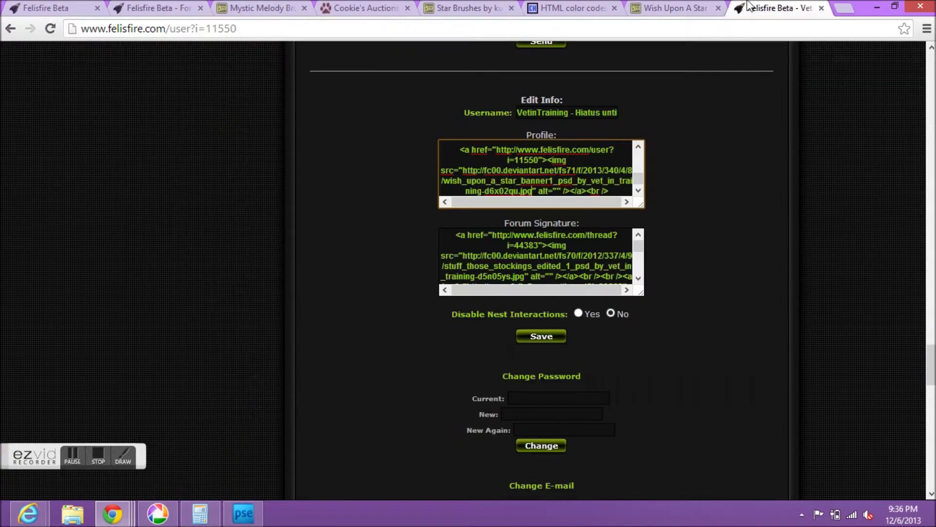
drag(535, 159, 496, 148)
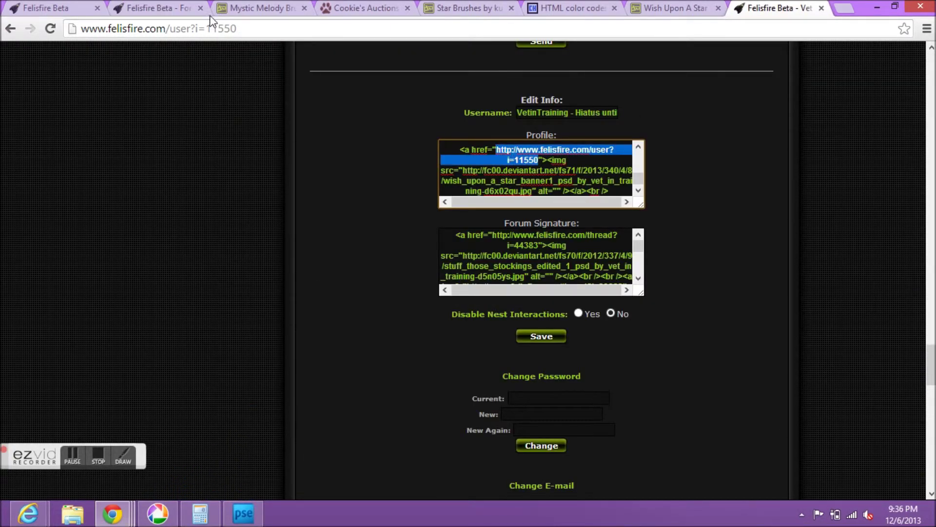
click(523, 168)
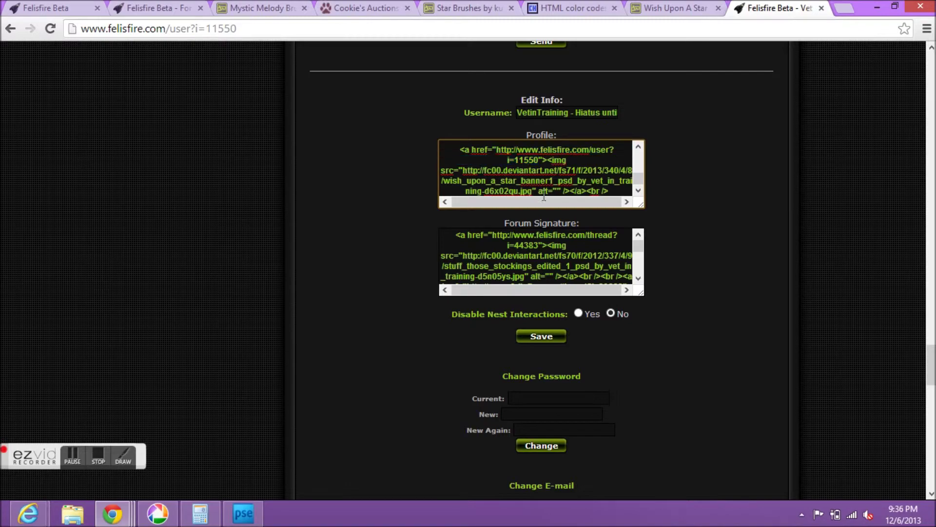
click(539, 336)
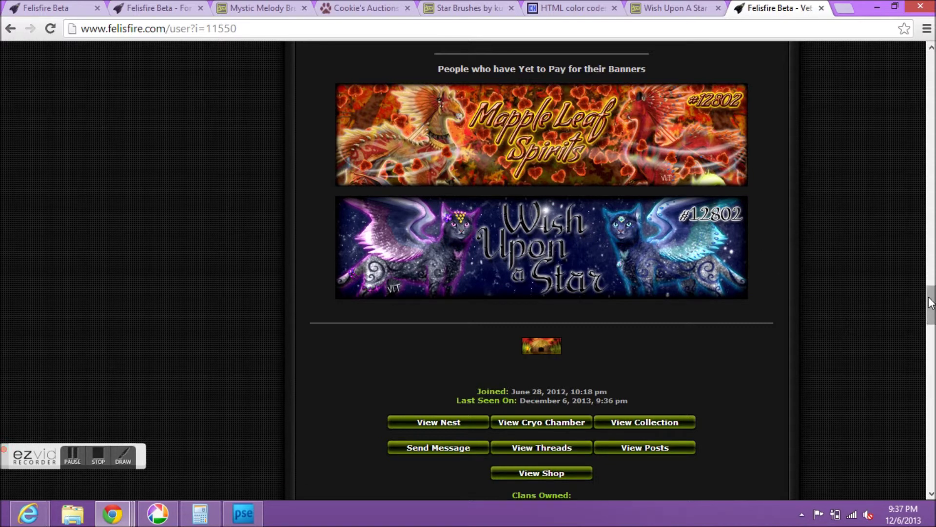
Draft a reply to the request: "I have your banners at the bottom of my profiel. Let me know what or if you'd like me to change/fix/remove/add anything".
click(75, 4)
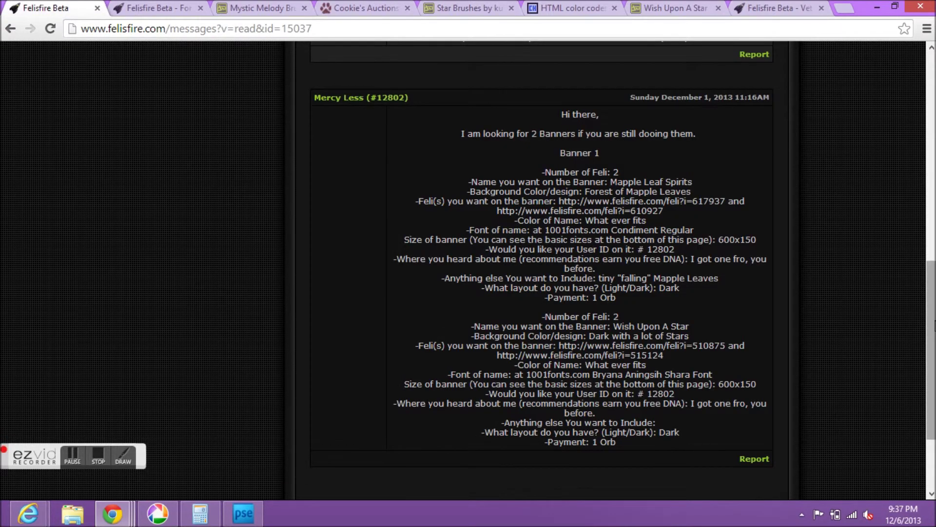
scroll(880, 237, up, 5)
click(744, 84)
click(744, 84)
click(608, 139)
text(I have your banners at the bottom of my profiel. Let me know what or if you'd like me to )
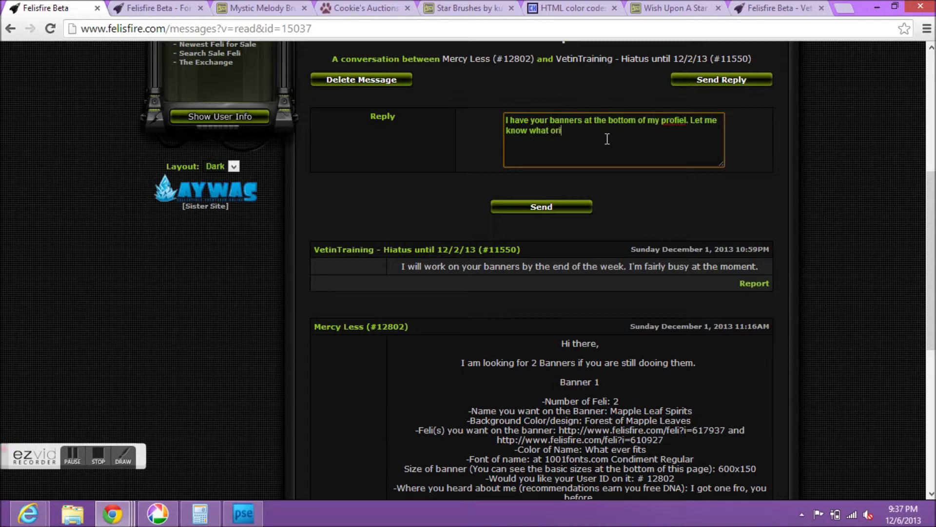
text(change/fix/remove/add anything)
Close the reply with "Happy breeding!" in a separate paragraph, followed by a signature line.
key(Return)
key(Return)
text(Happy breeding!)
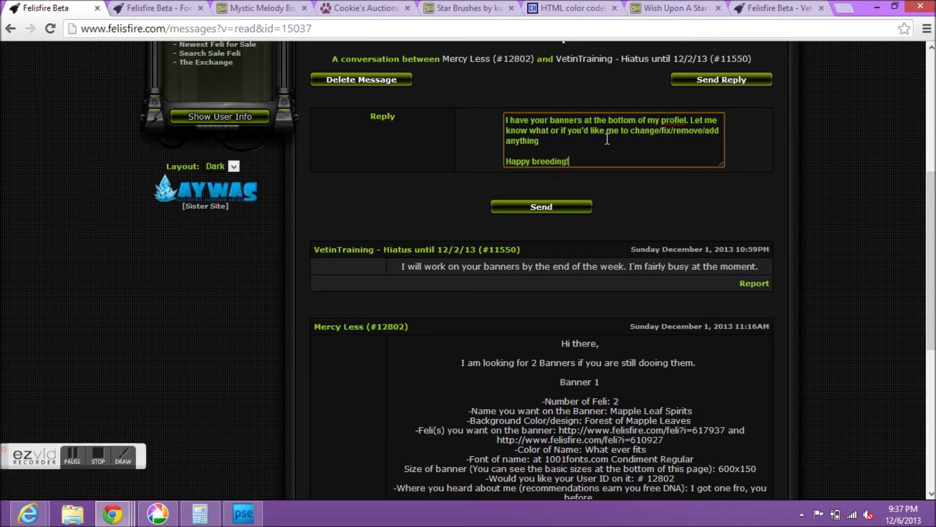
key(Return)
key(Return)
text(V)
Correct the misspelled word "profiel" in the reply and send it.
click(718, 119)
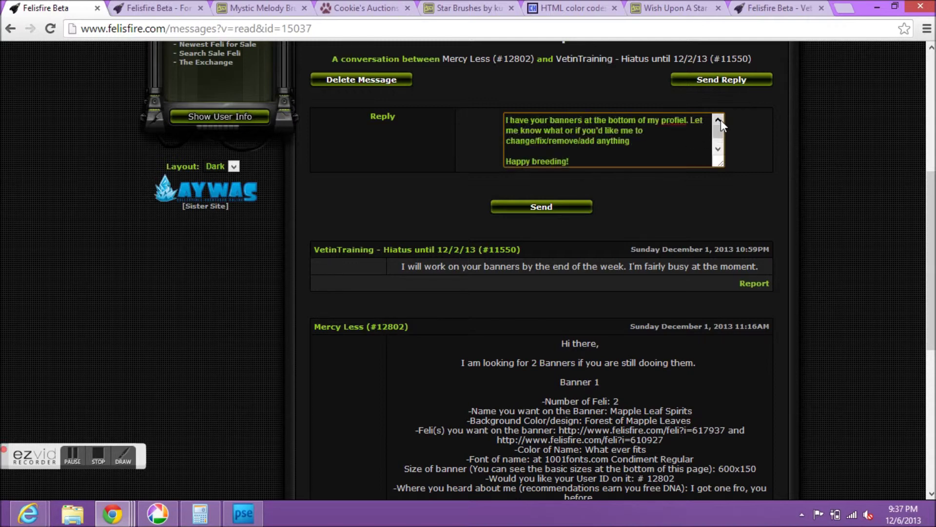
right_click(677, 125)
click(693, 131)
click(550, 207)
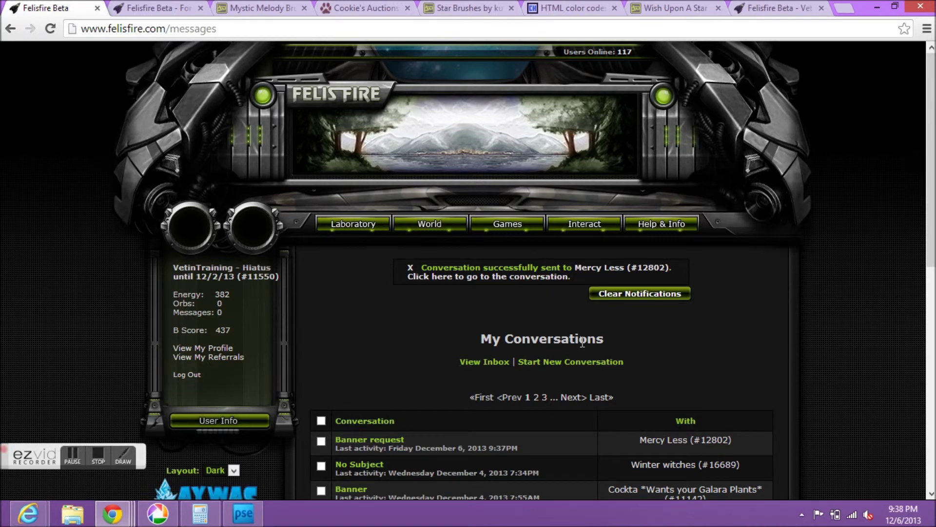
Switch back to Photoshop Elements with the Wish Upon A Star banner document.
scroll(495, 287, down, 2)
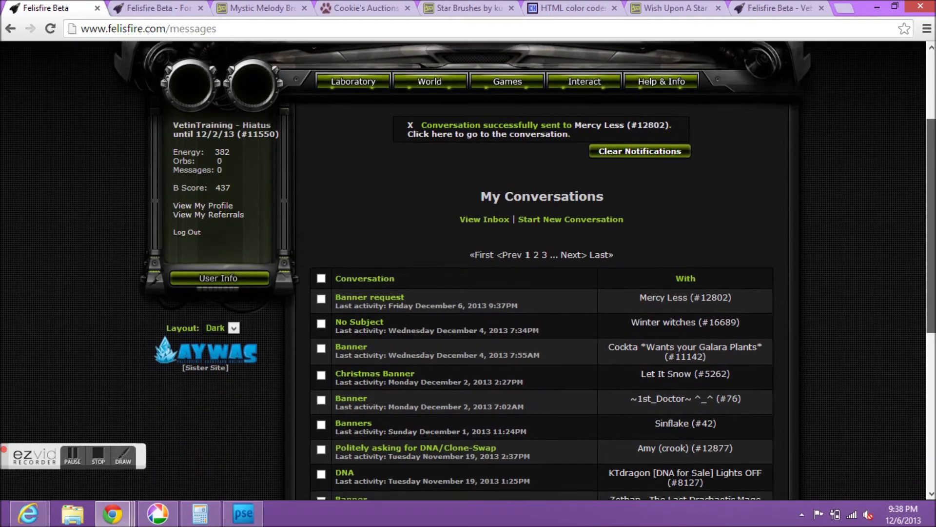
scroll(495, 288, up, 1)
scroll(494, 288, down, 1)
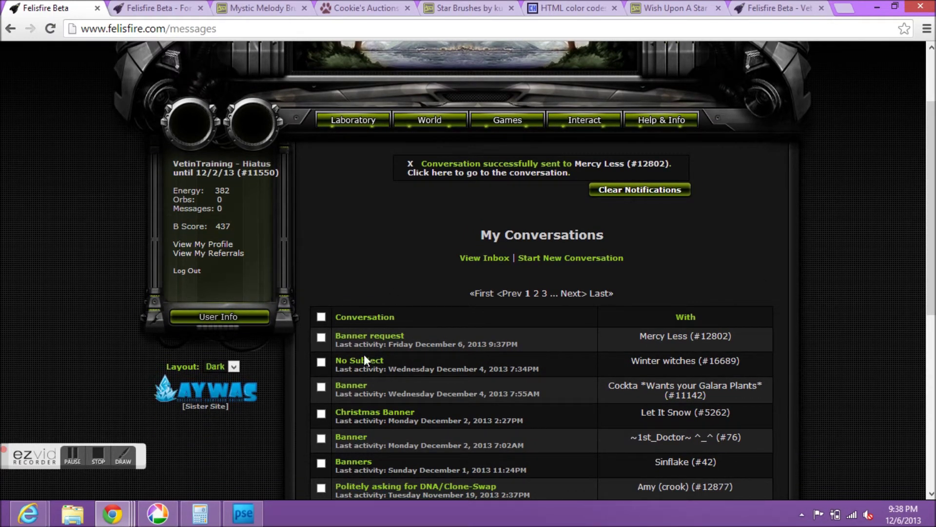
click(233, 521)
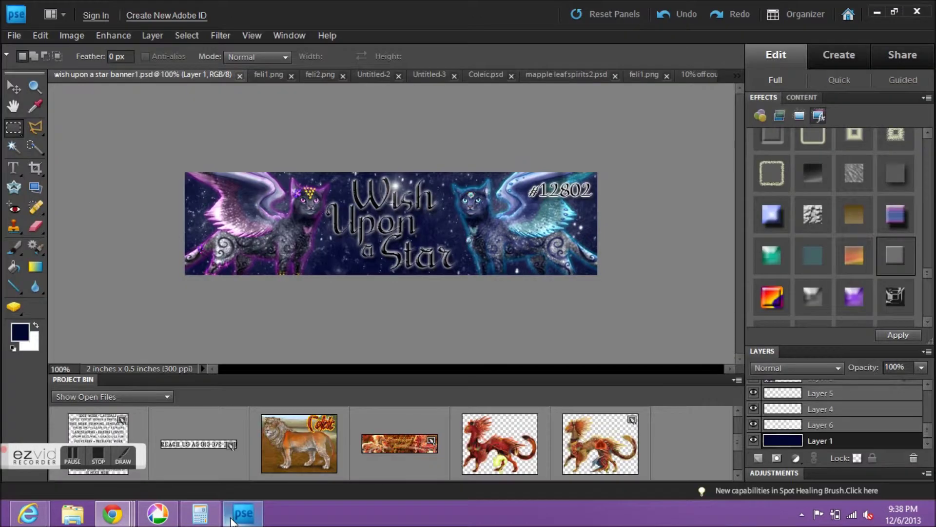